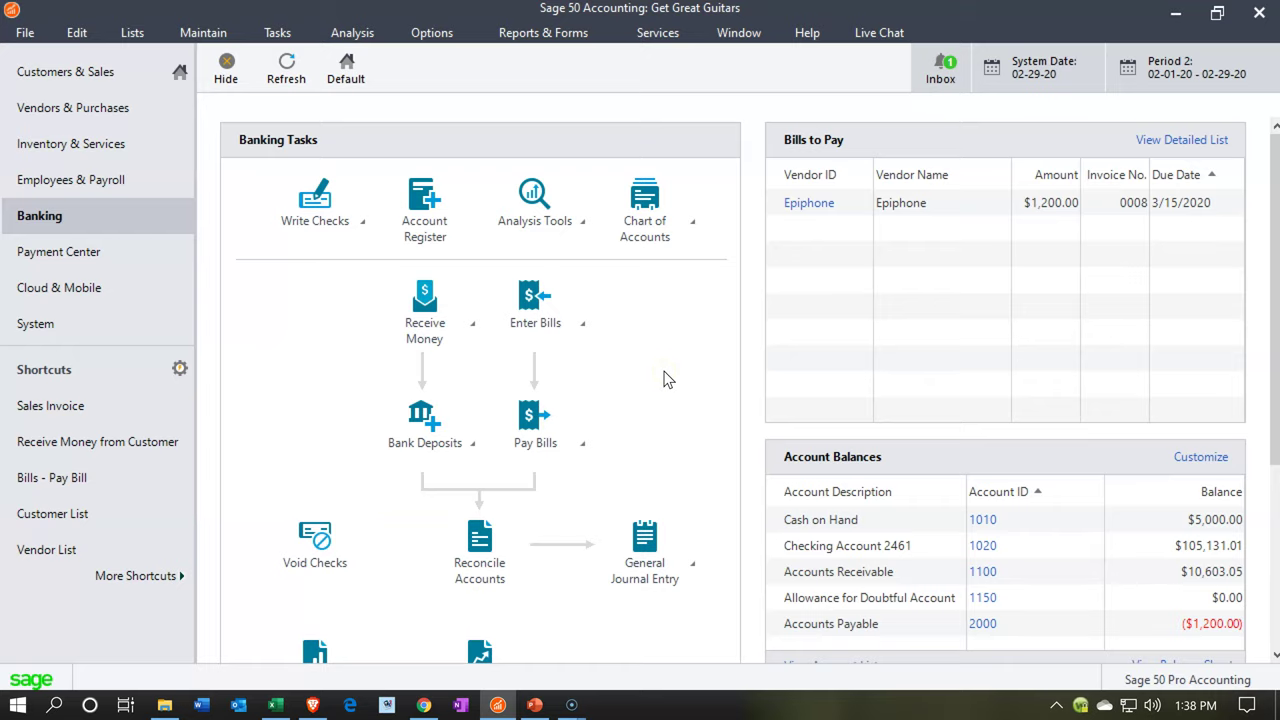
# Display the standard Balance Sheet from the financial statement reports for the current period.
pyautogui.click(547, 37)
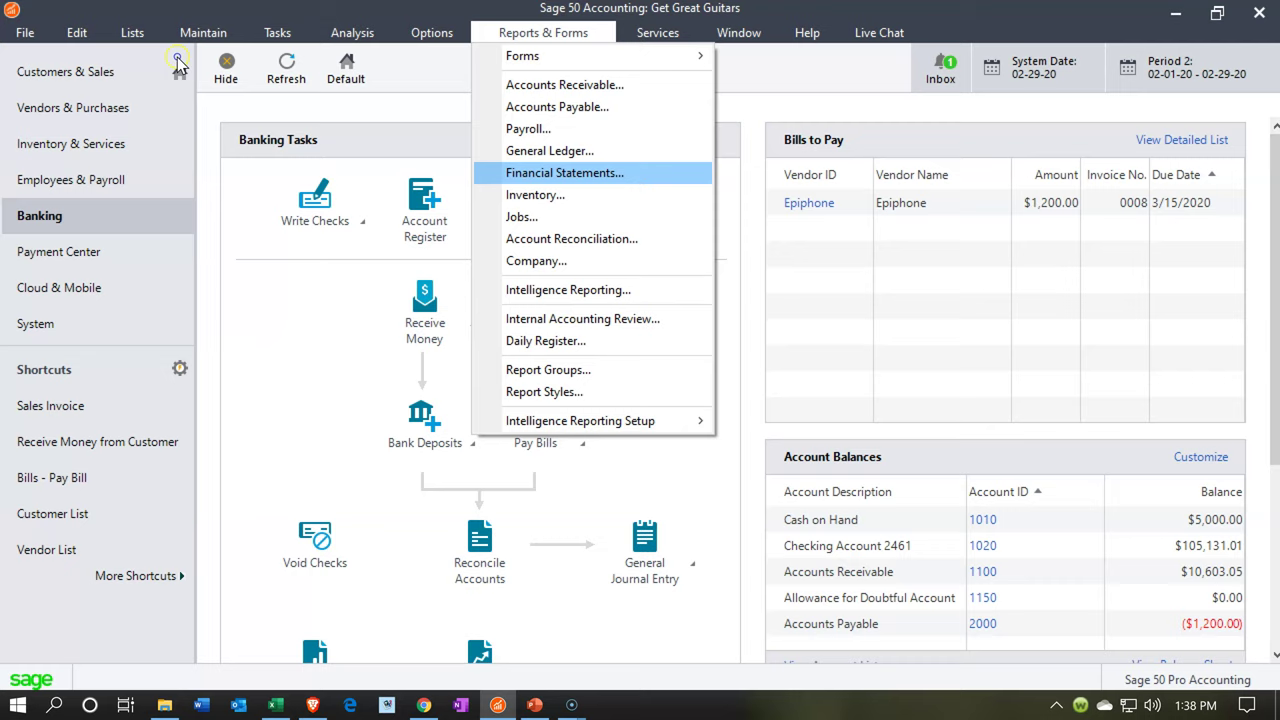
pyautogui.click(545, 173)
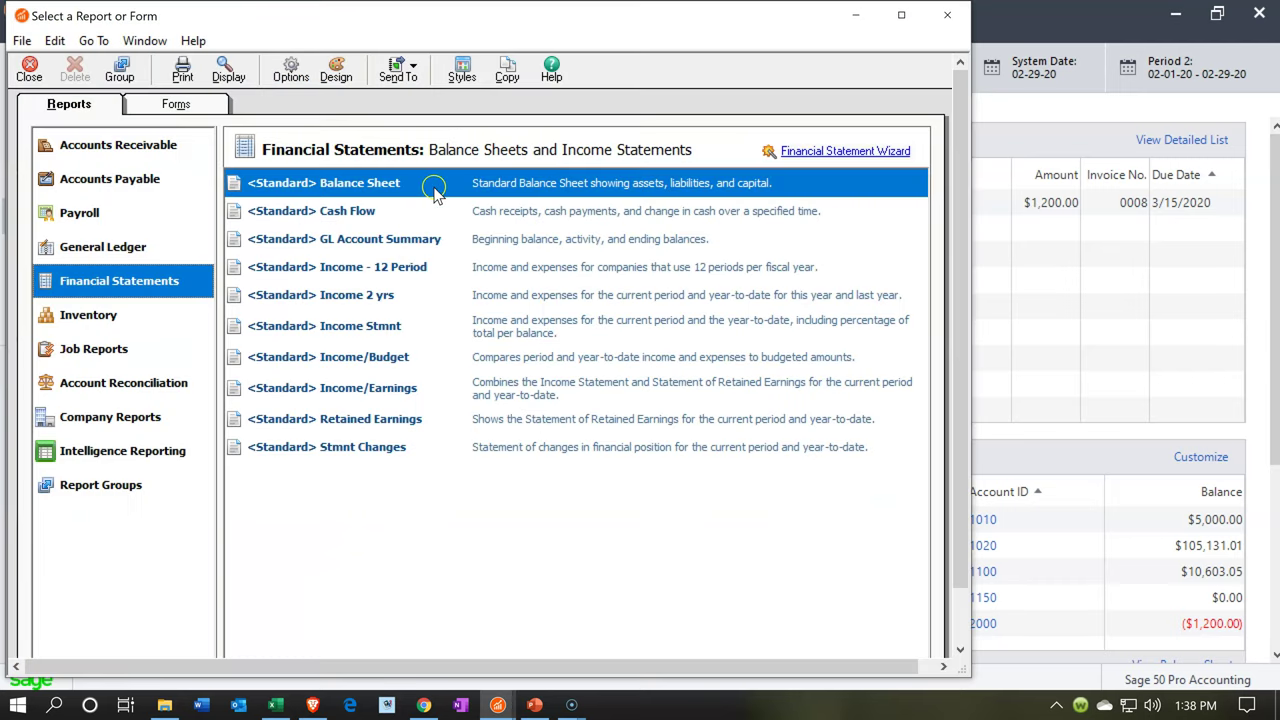
pyautogui.doubleClick(434, 190)
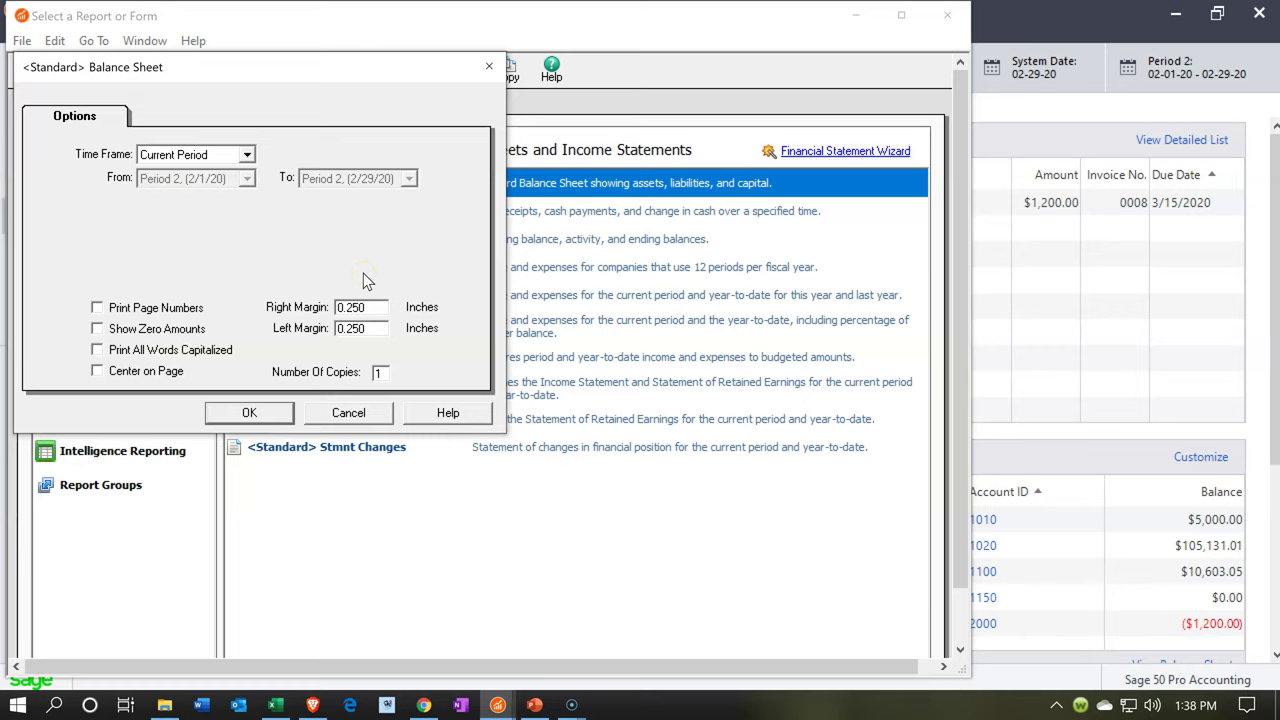
pyautogui.click(252, 415)
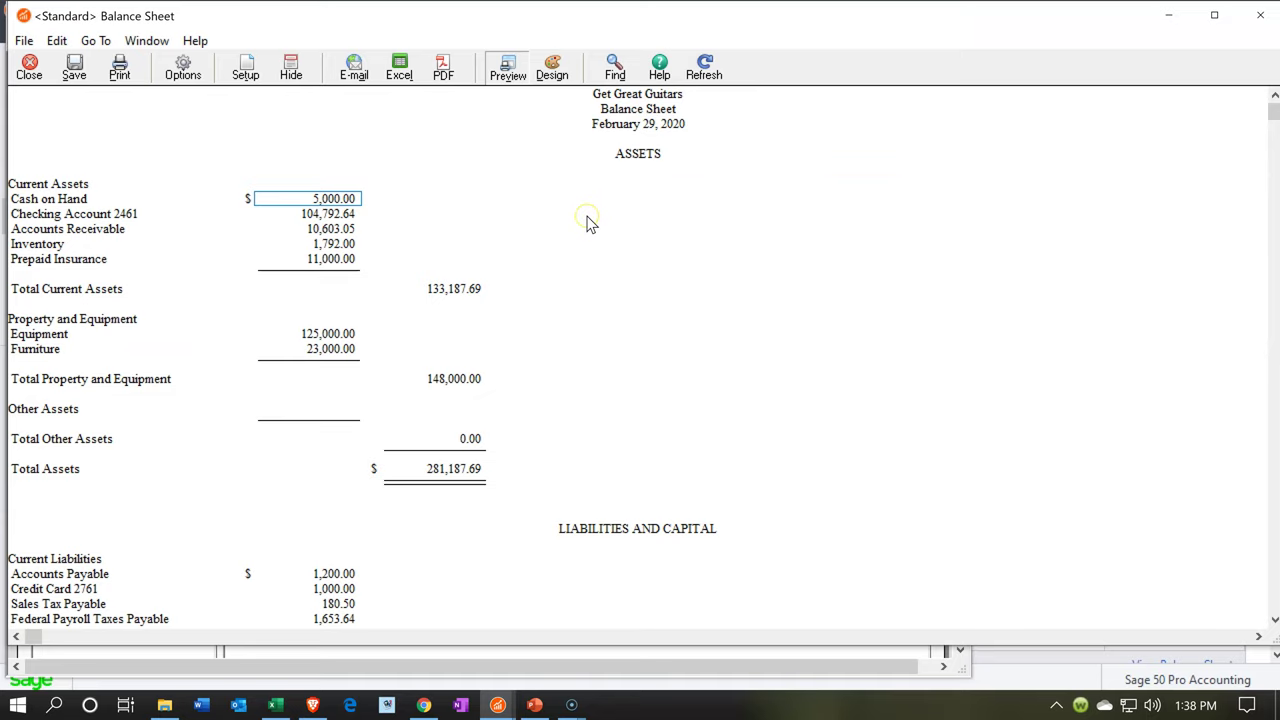
# Examine the liabilities section of the balance sheet, especially Note Payable 7642 and Current Portion Note 5795.
pyautogui.scroll(-6, 590, 224)
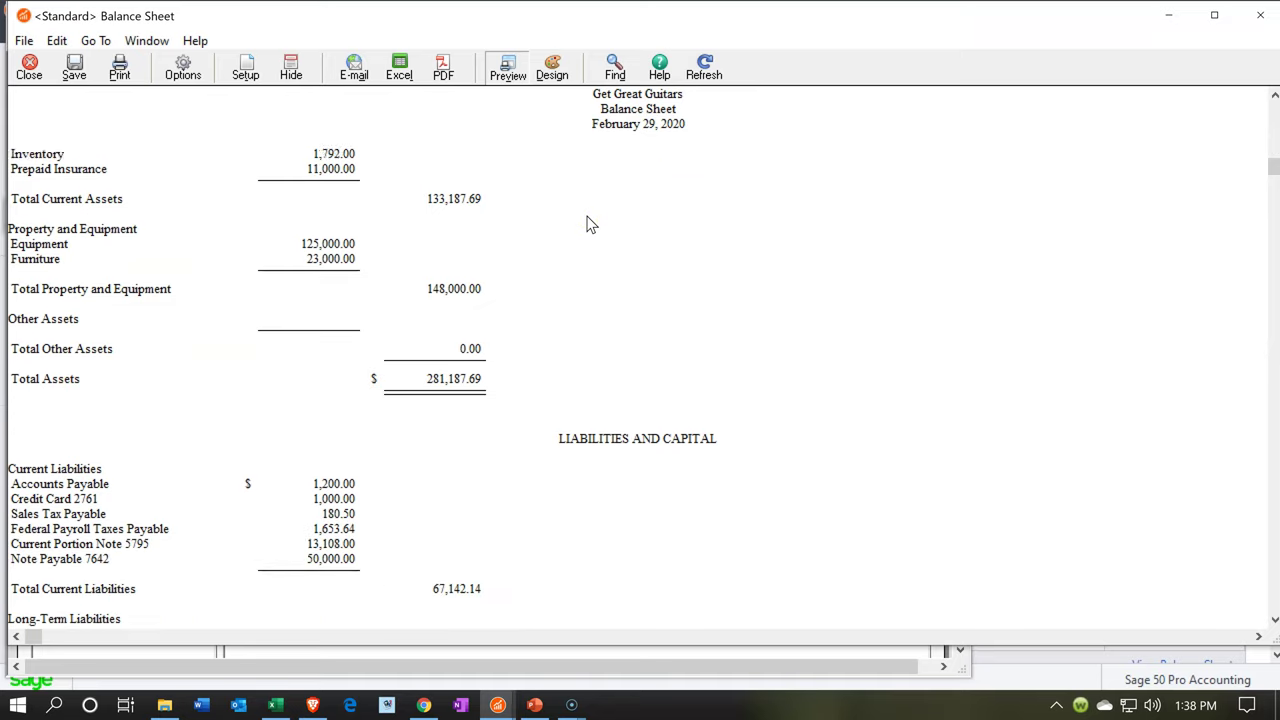
pyautogui.scroll(-1, 590, 224)
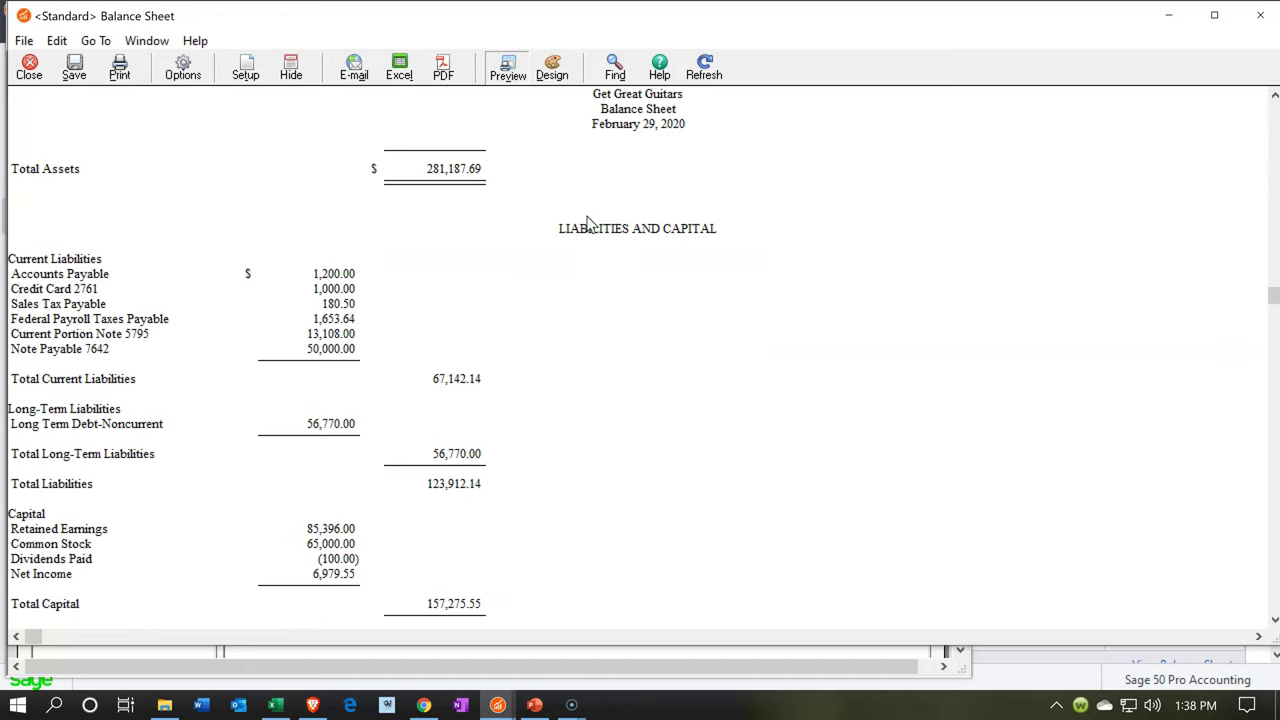
pyautogui.click(350, 349)
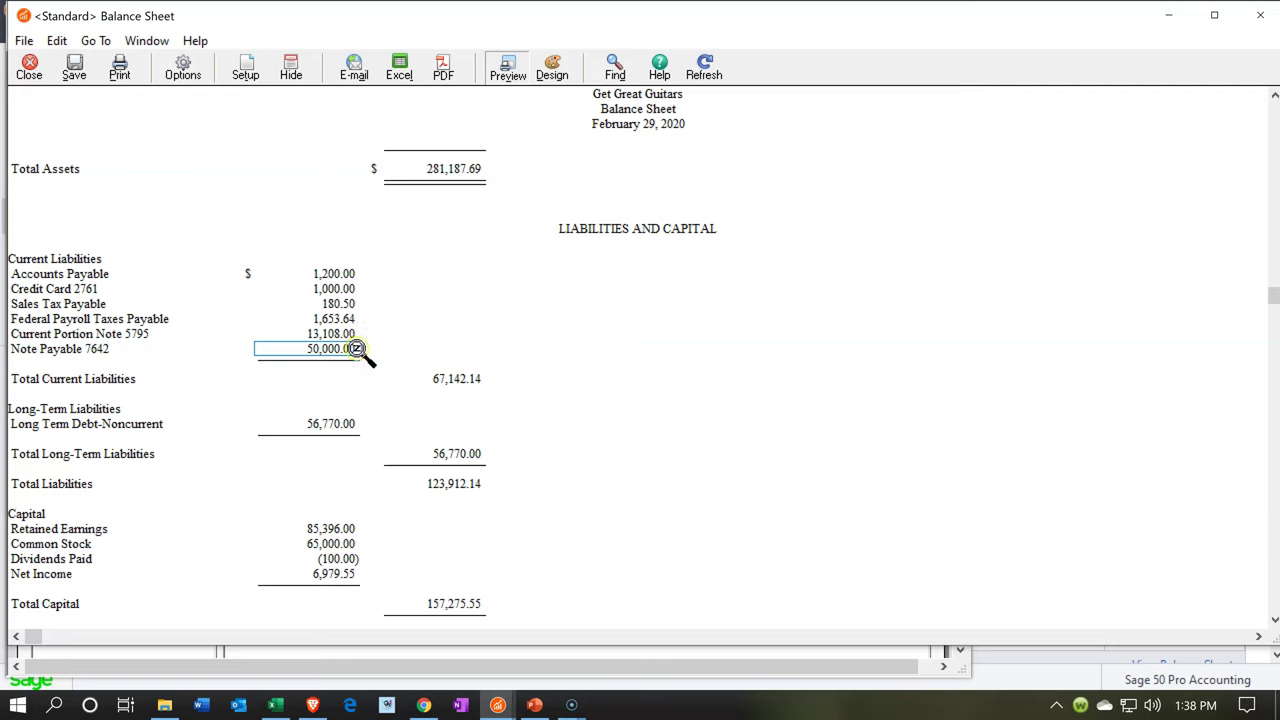
pyautogui.click(377, 346)
pyautogui.click(375, 336)
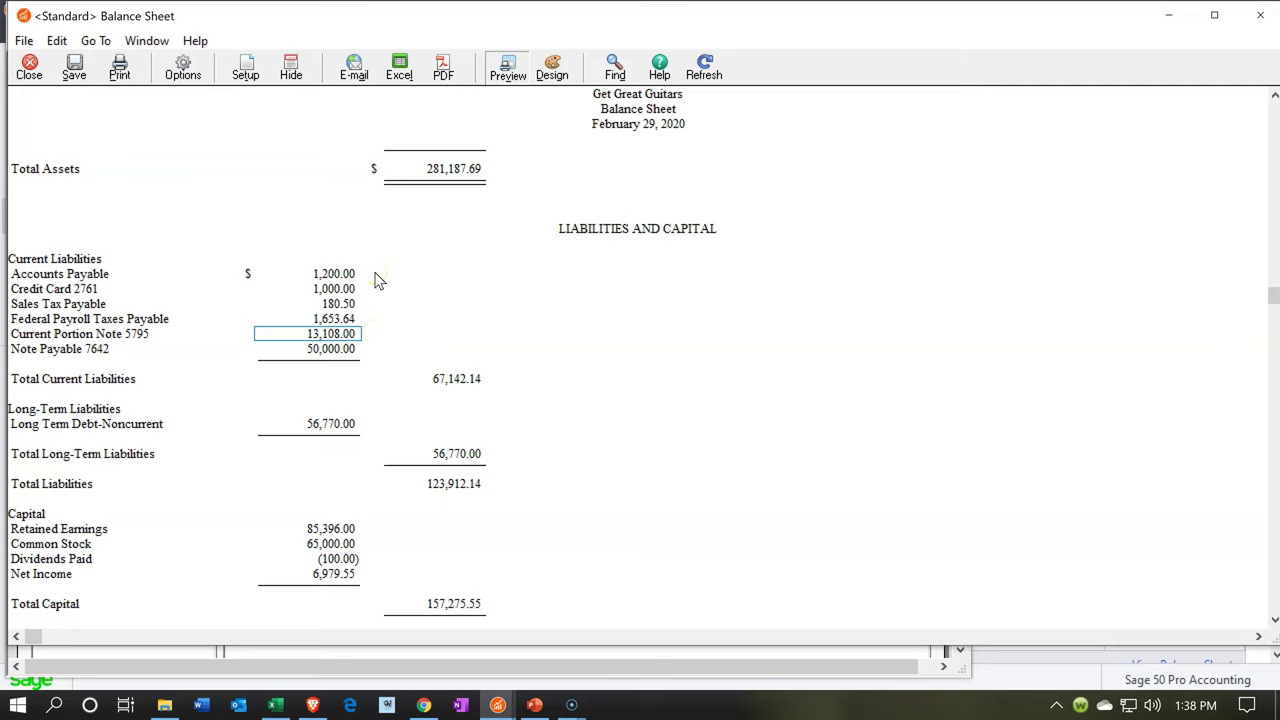
pyautogui.click(338, 349)
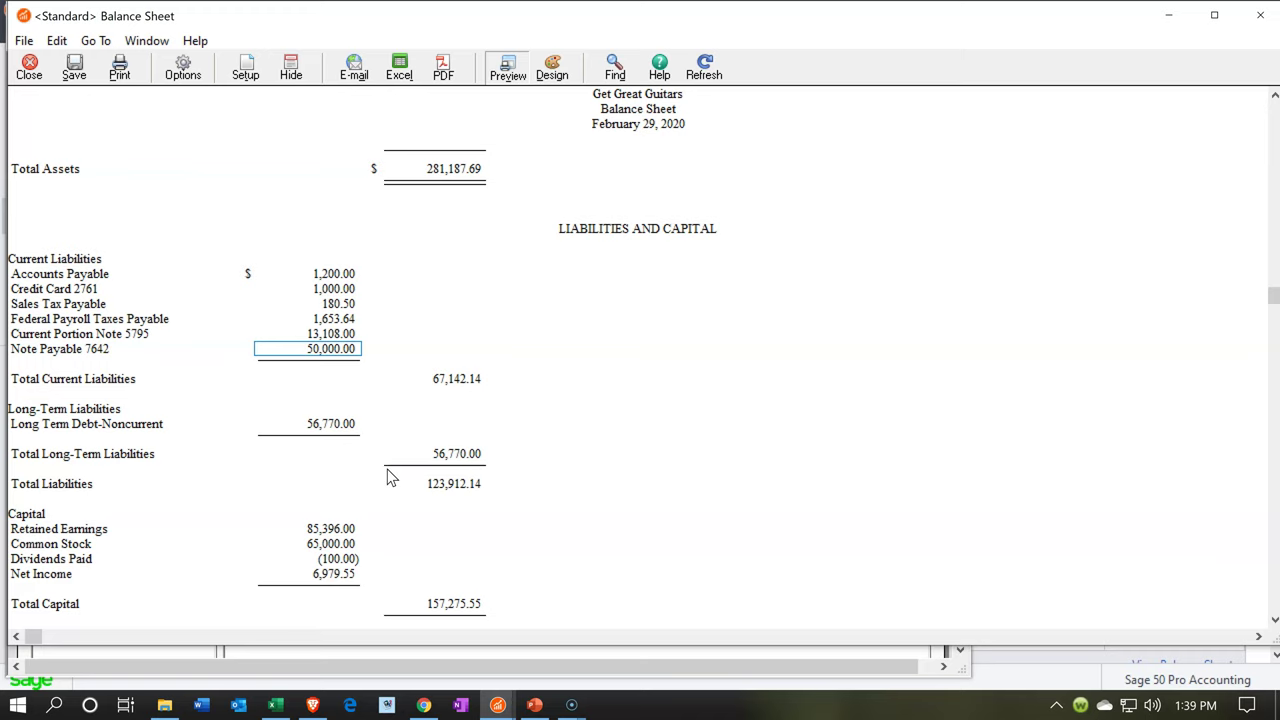
# Switch to the Loan Payments.xlsx workbook in Excel and review the loan amount, months and rate on the Loan 2 Practice sheet.
pyautogui.click(280, 708)
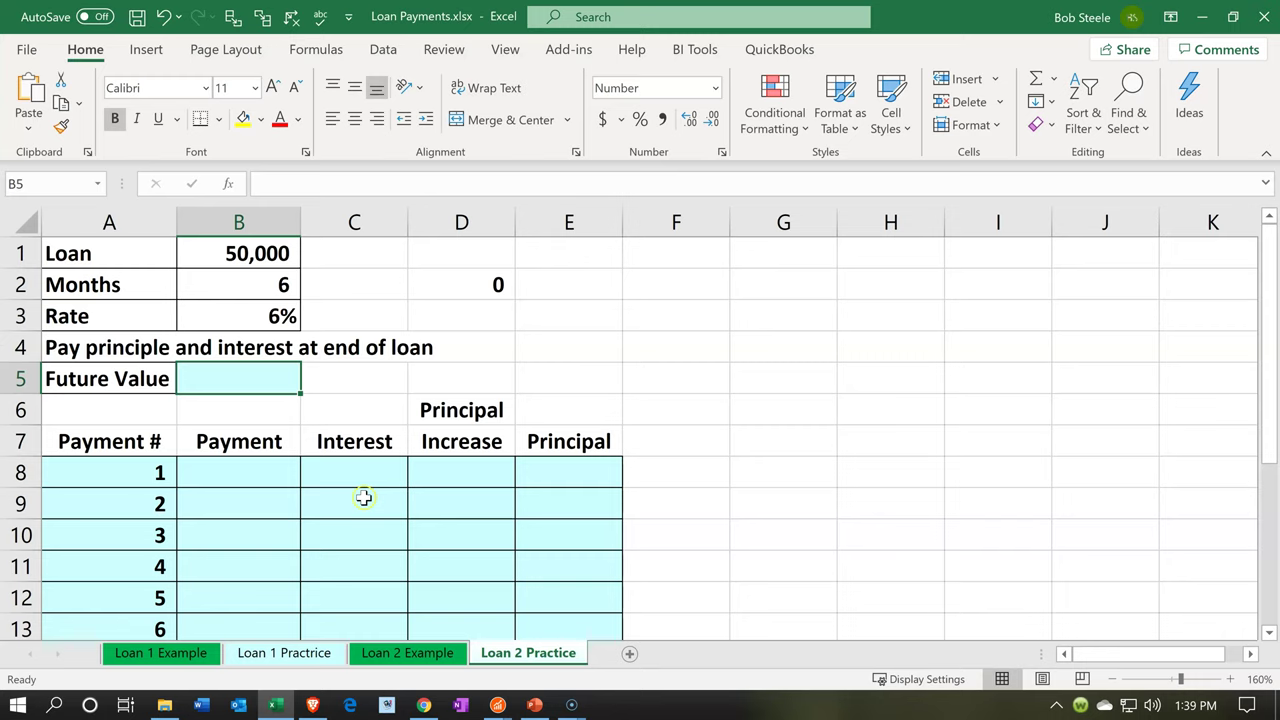
pyautogui.click(363, 497)
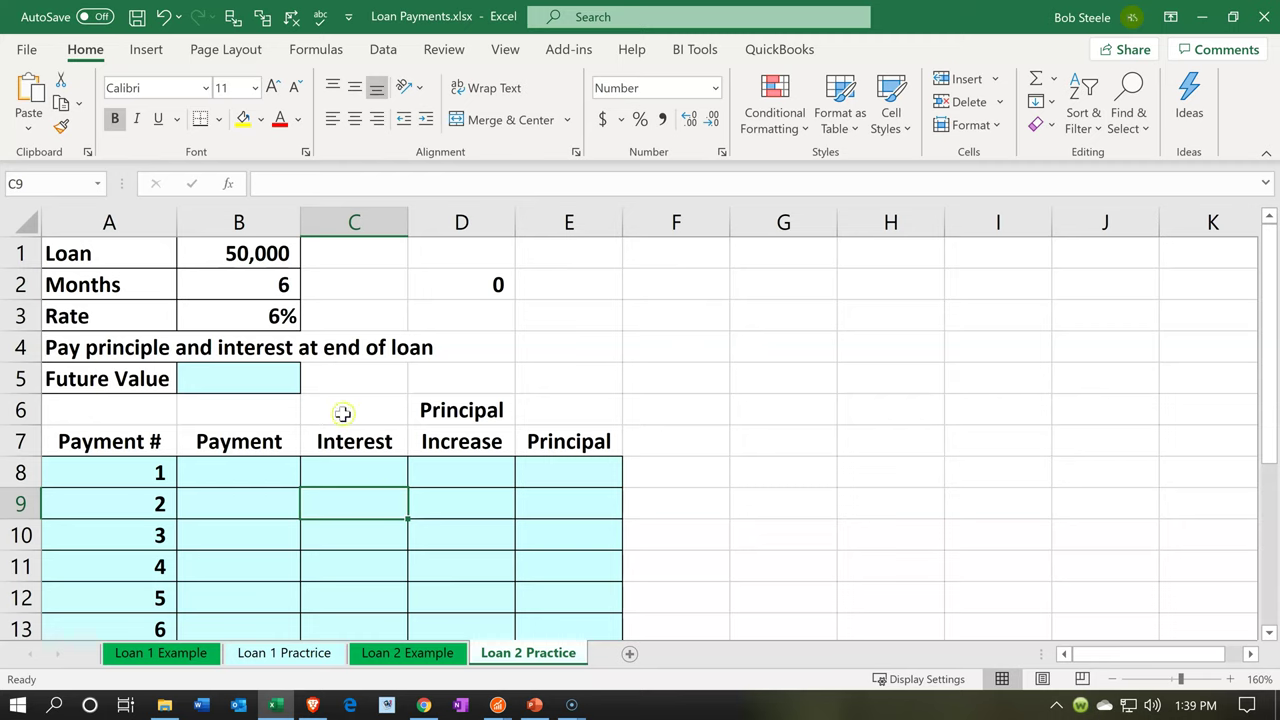
pyautogui.click(272, 251)
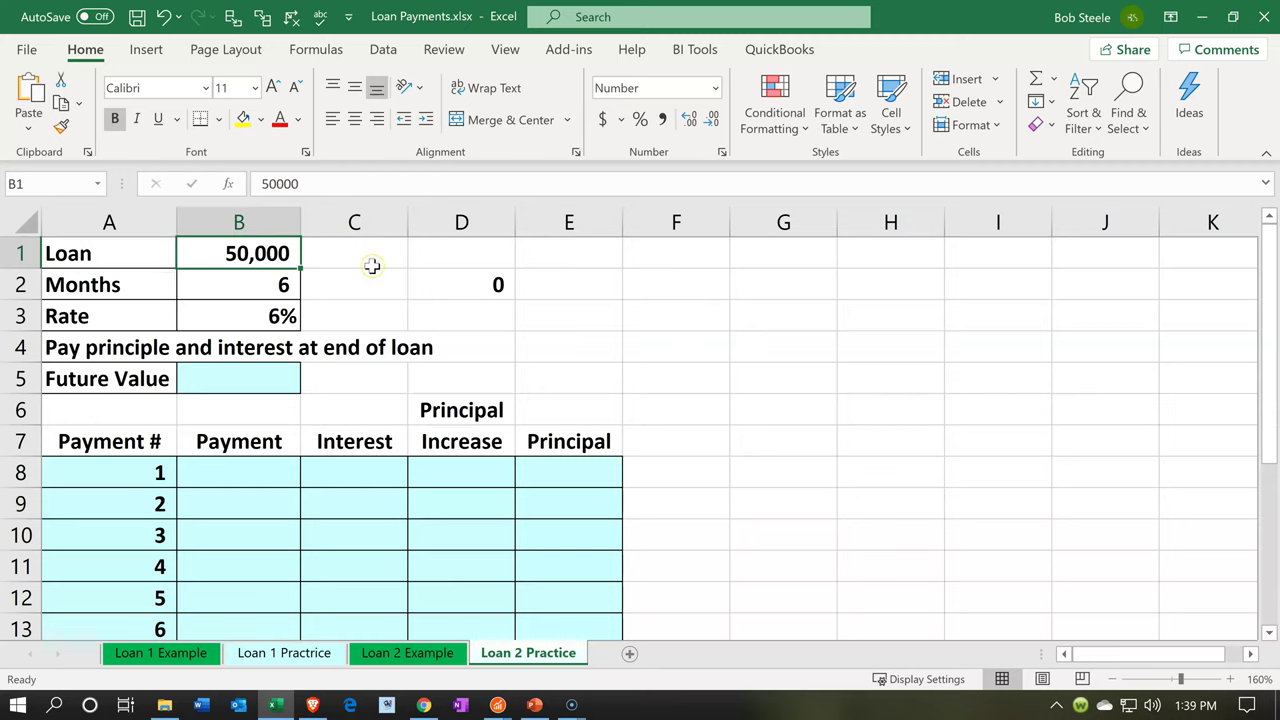
pyautogui.press('Down')
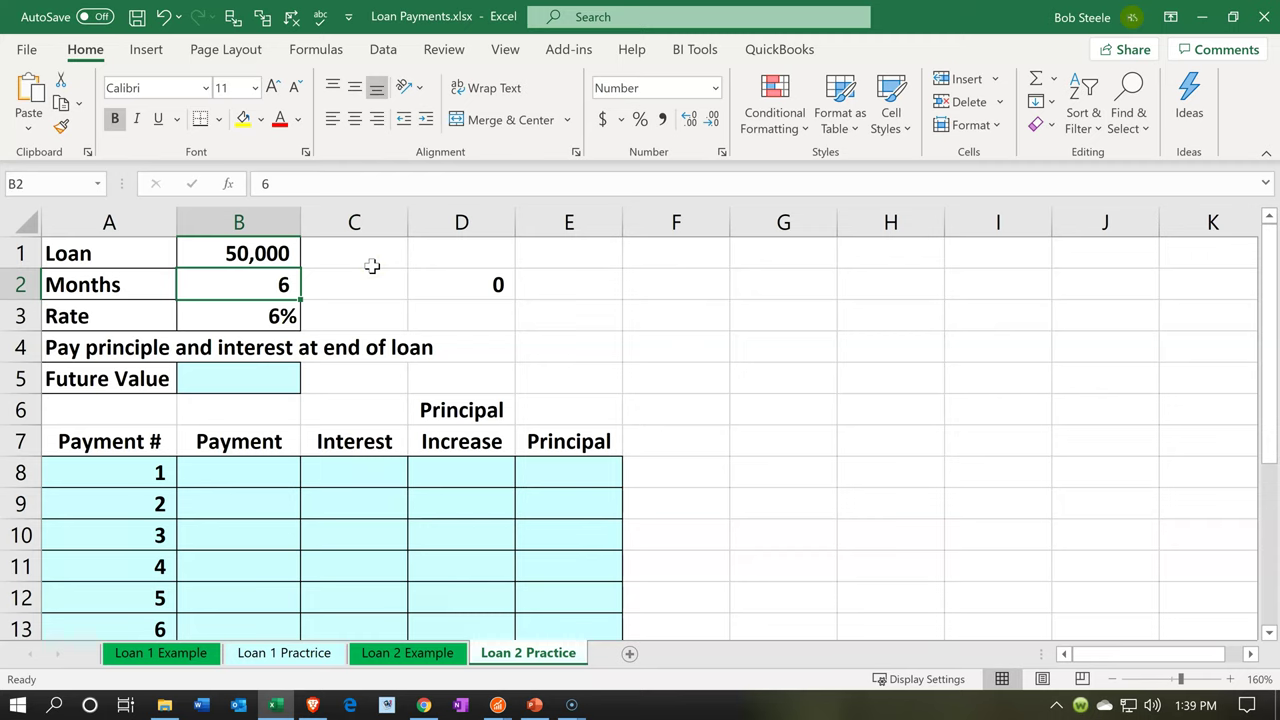
pyautogui.press('Down')
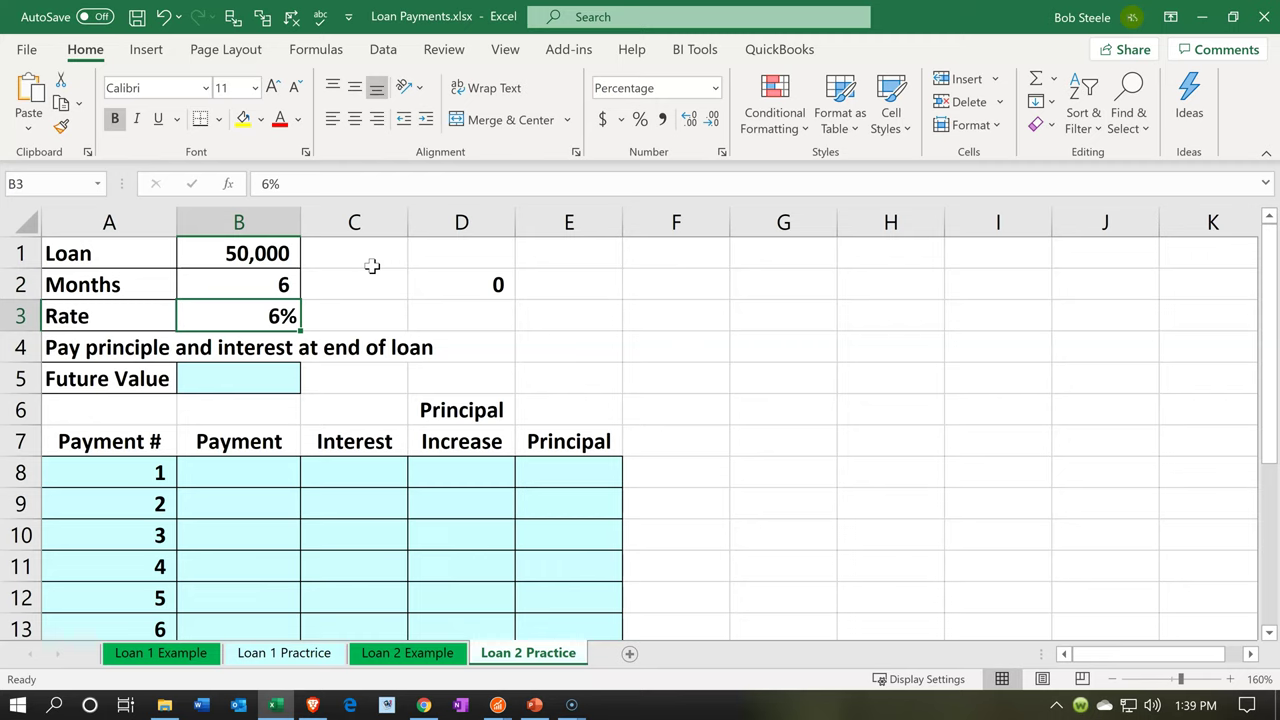
# Insert the FV function into the Future Value cell B5 and move its arguments dialog clear of the loan data.
pyautogui.press('Down')
pyautogui.press('Down')
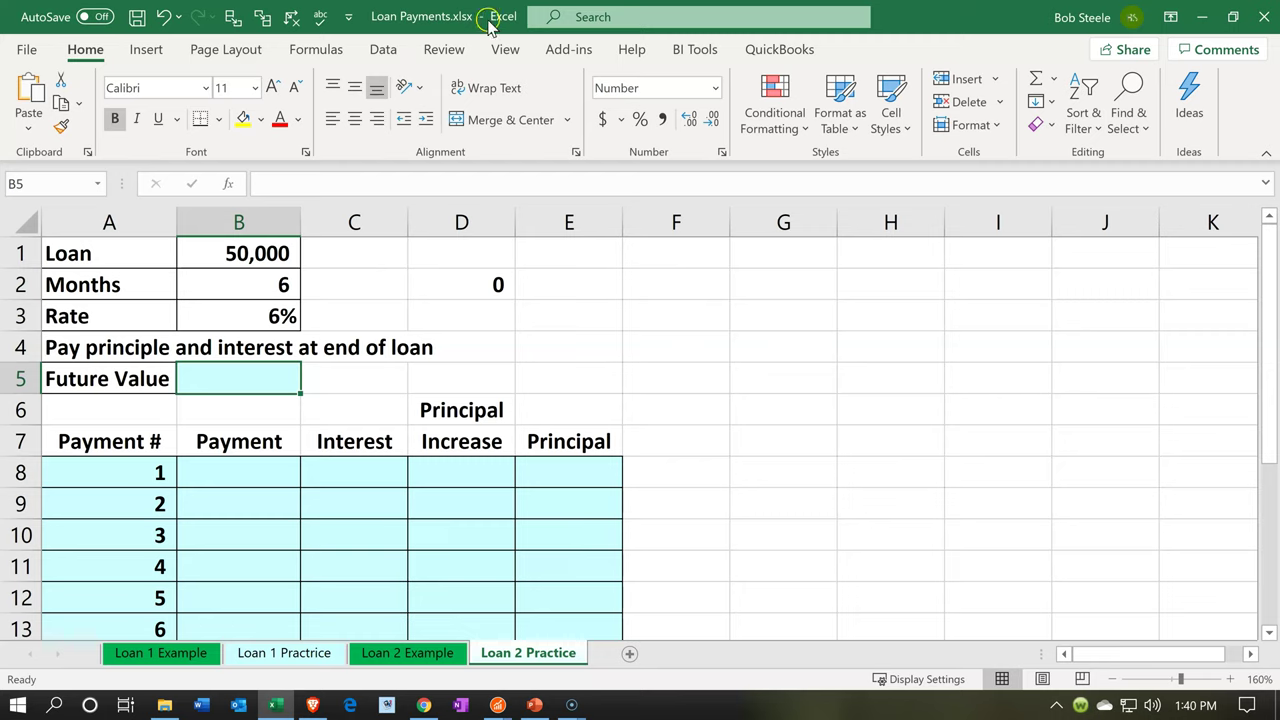
pyautogui.click(320, 50)
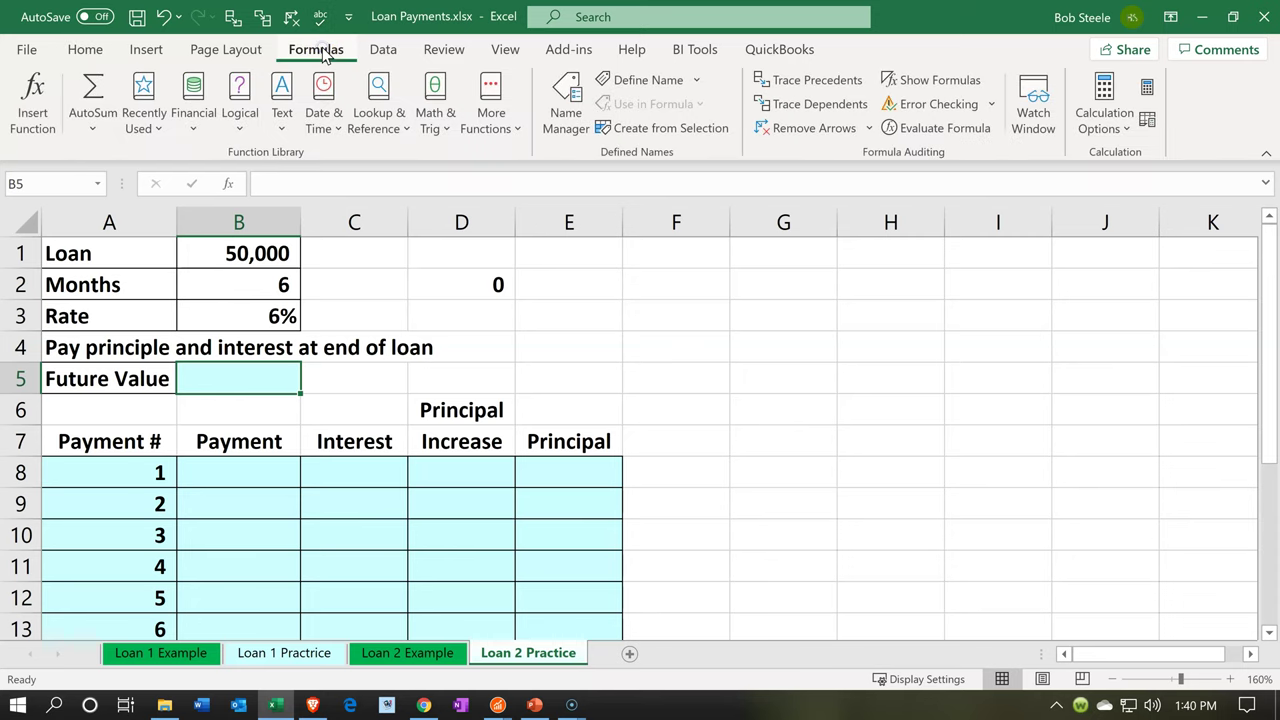
pyautogui.click(33, 118)
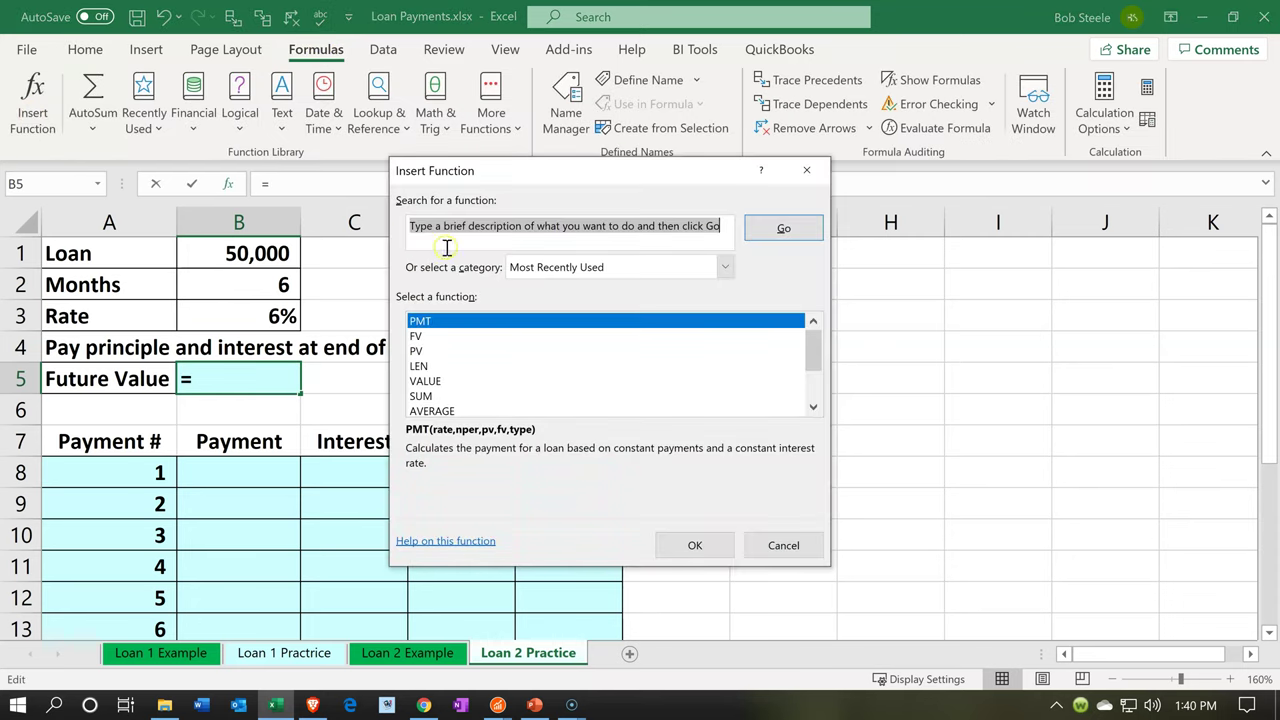
pyautogui.click(434, 338)
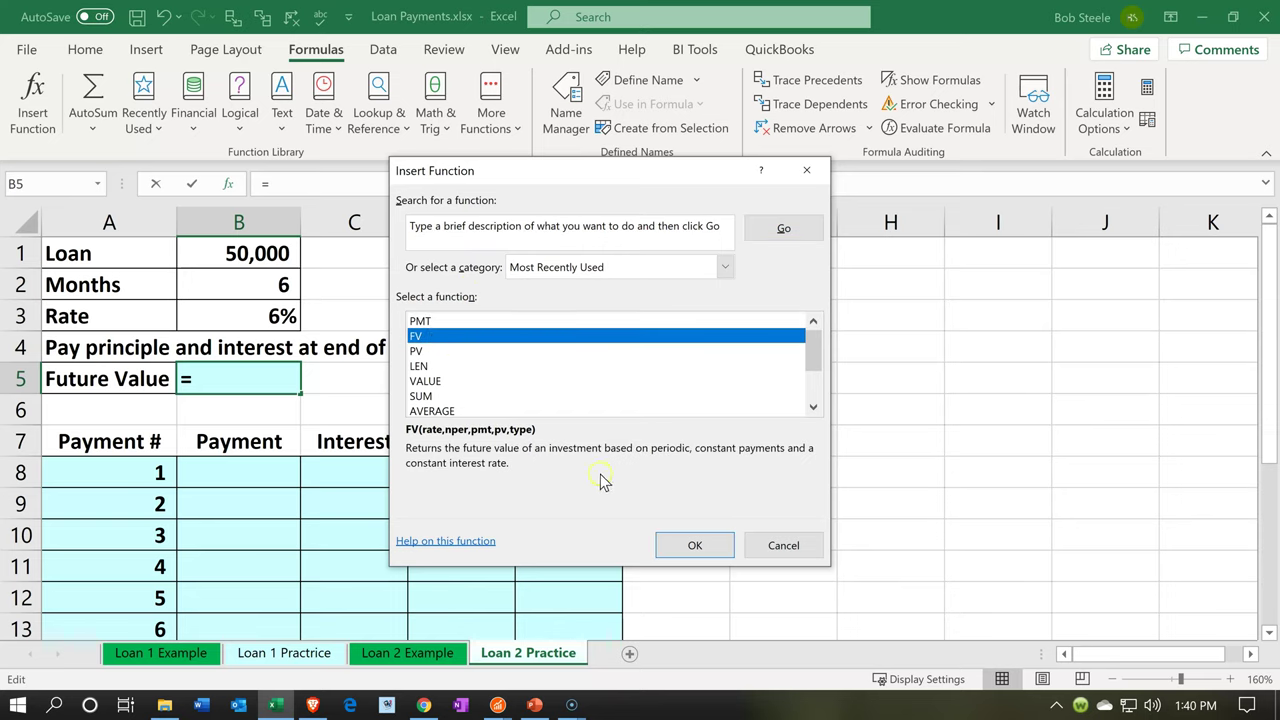
pyautogui.click(663, 549)
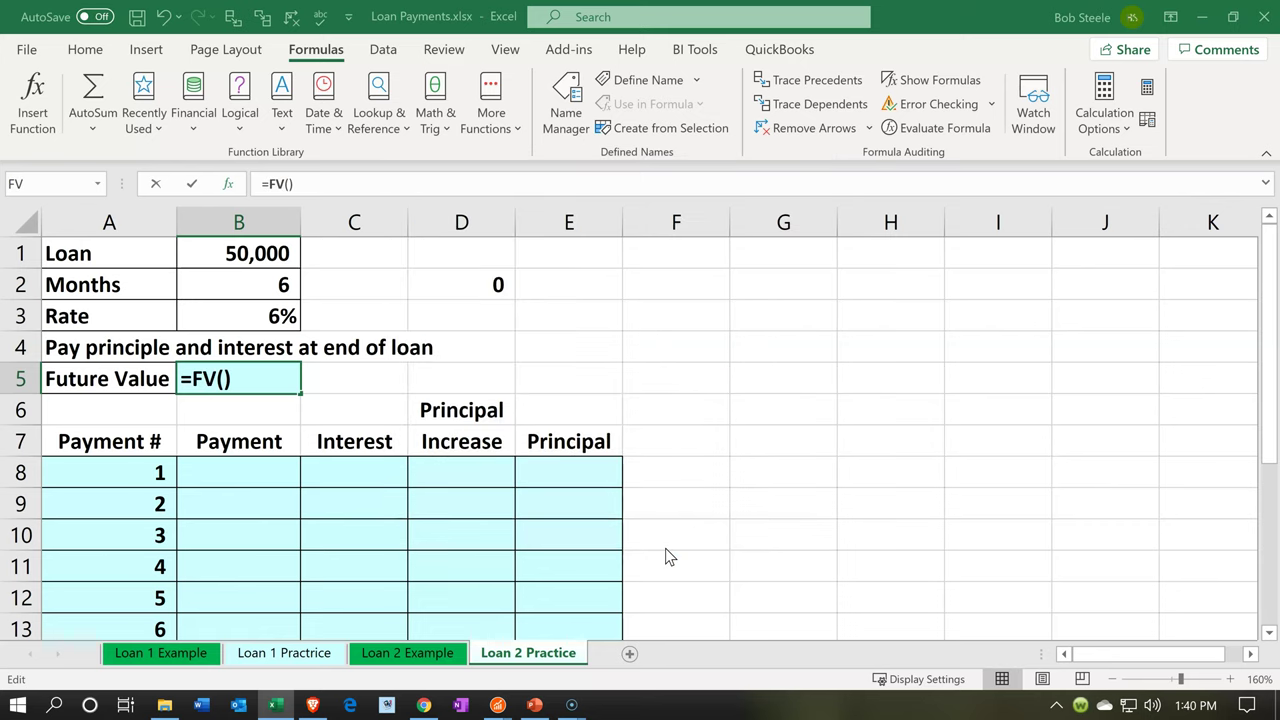
pyautogui.moveTo(513, 191); pyautogui.dragTo(546, 221)
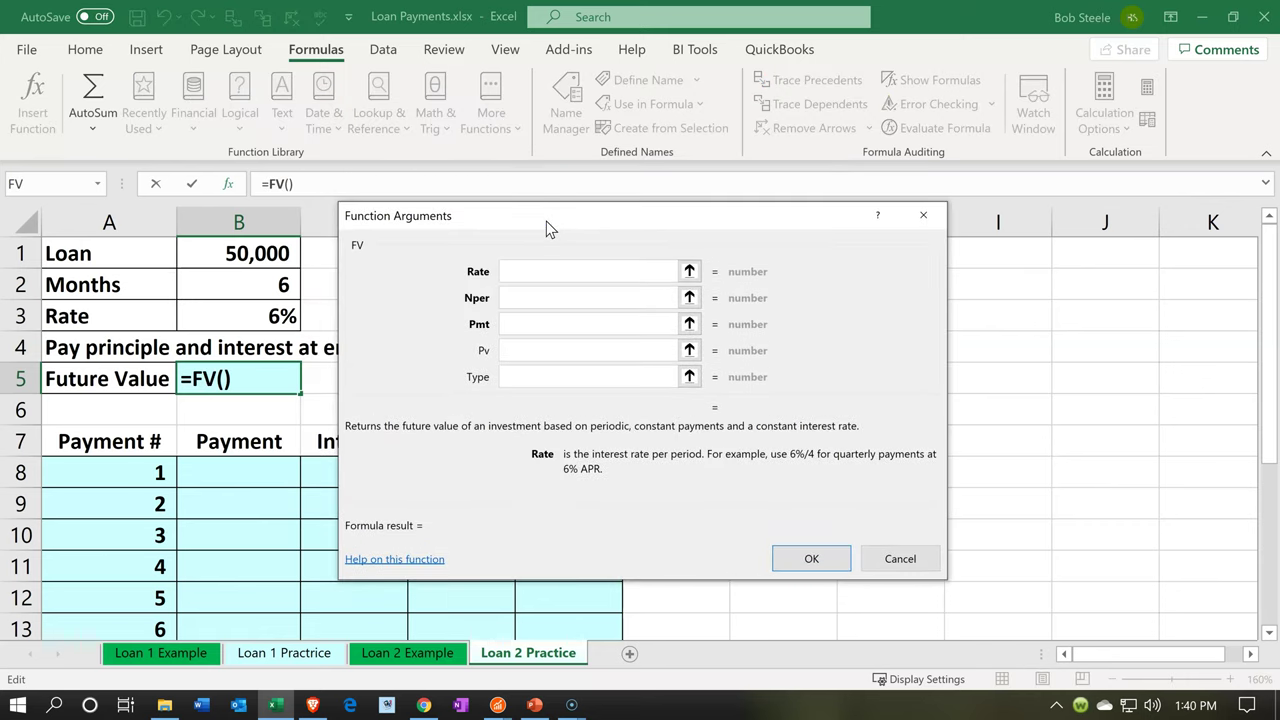
# Complete the FV function with Rate B3/12, Nper B2 and Pv B1, leaving Pmt and Type empty.
pyautogui.click(279, 316)
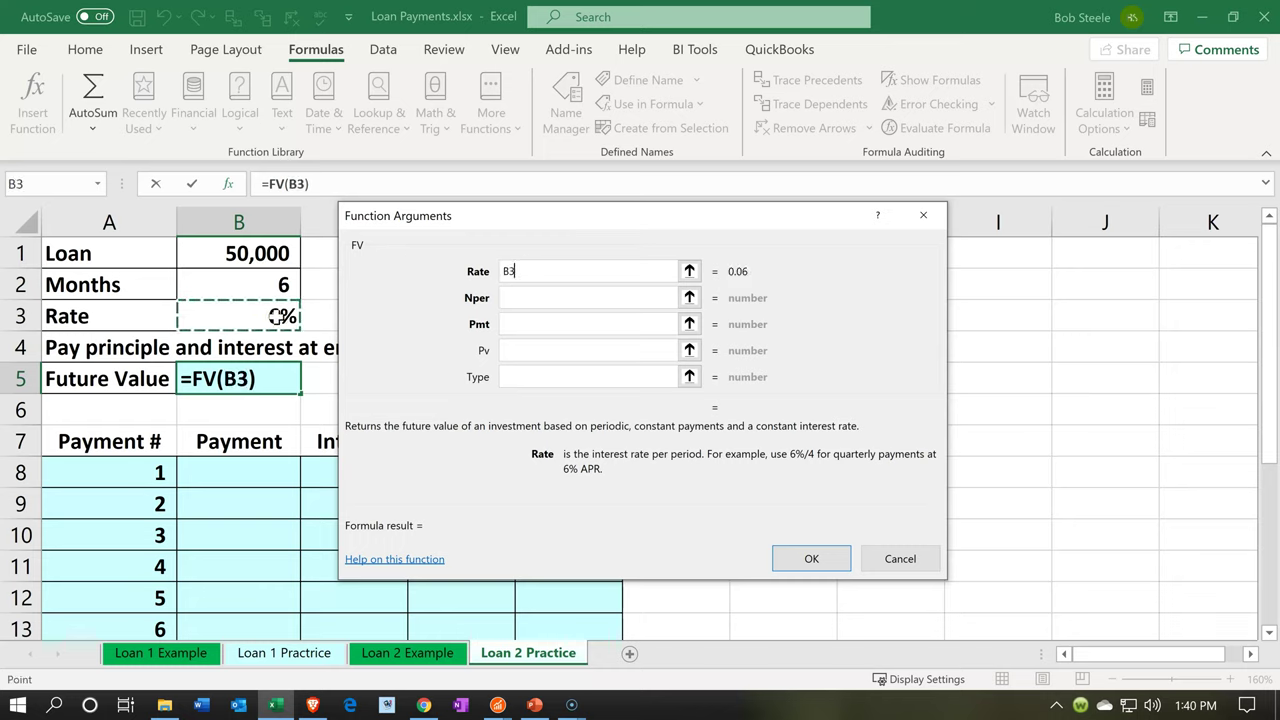
pyautogui.write('/12')
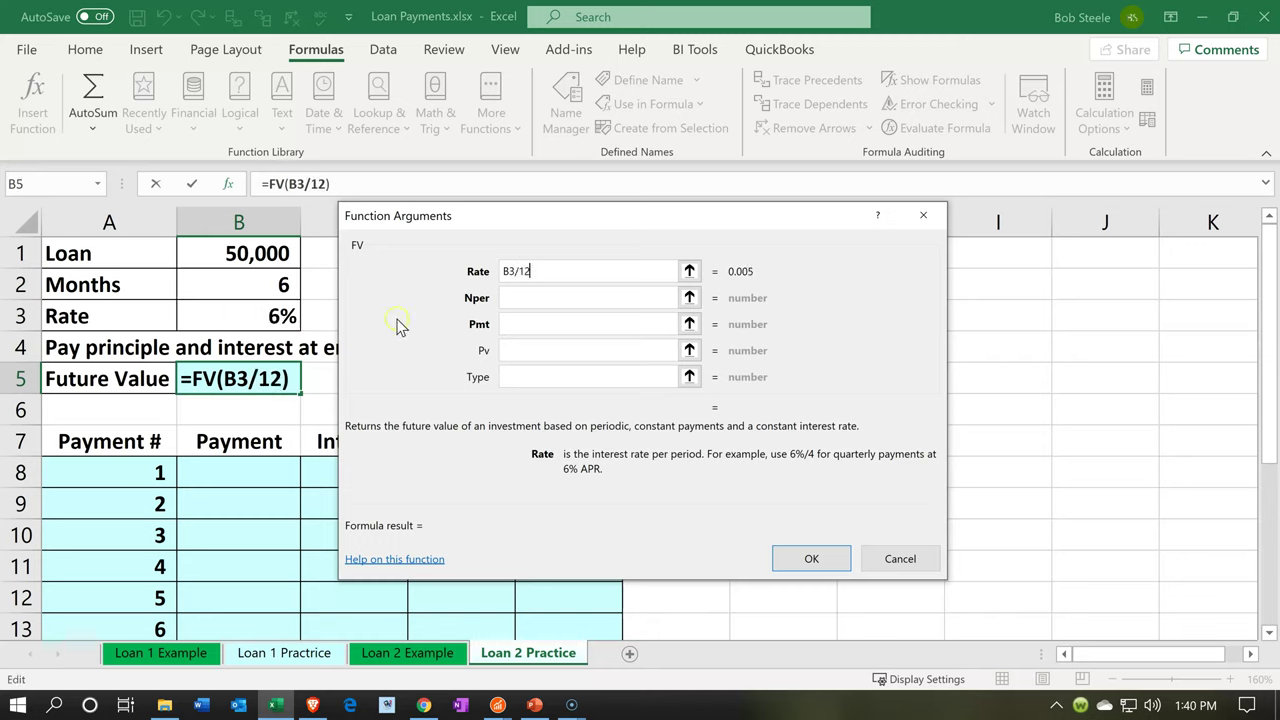
pyautogui.click(575, 299)
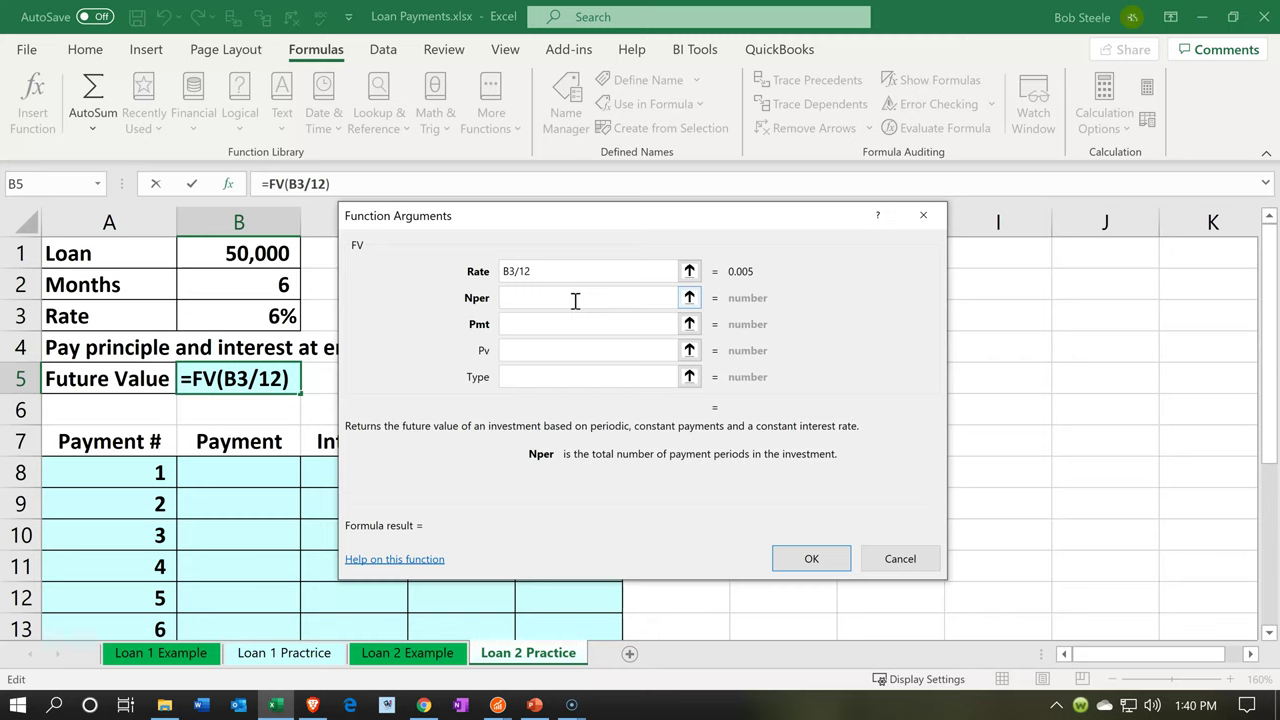
pyautogui.click(260, 286)
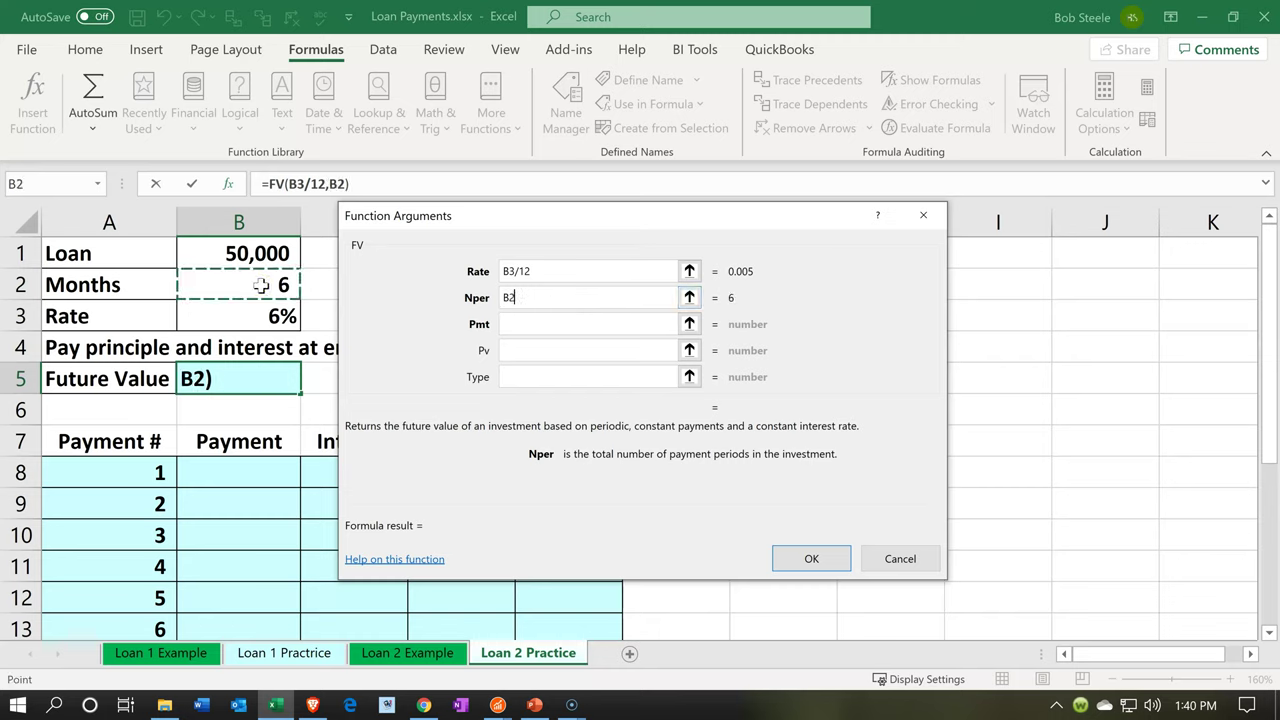
pyautogui.click(544, 326)
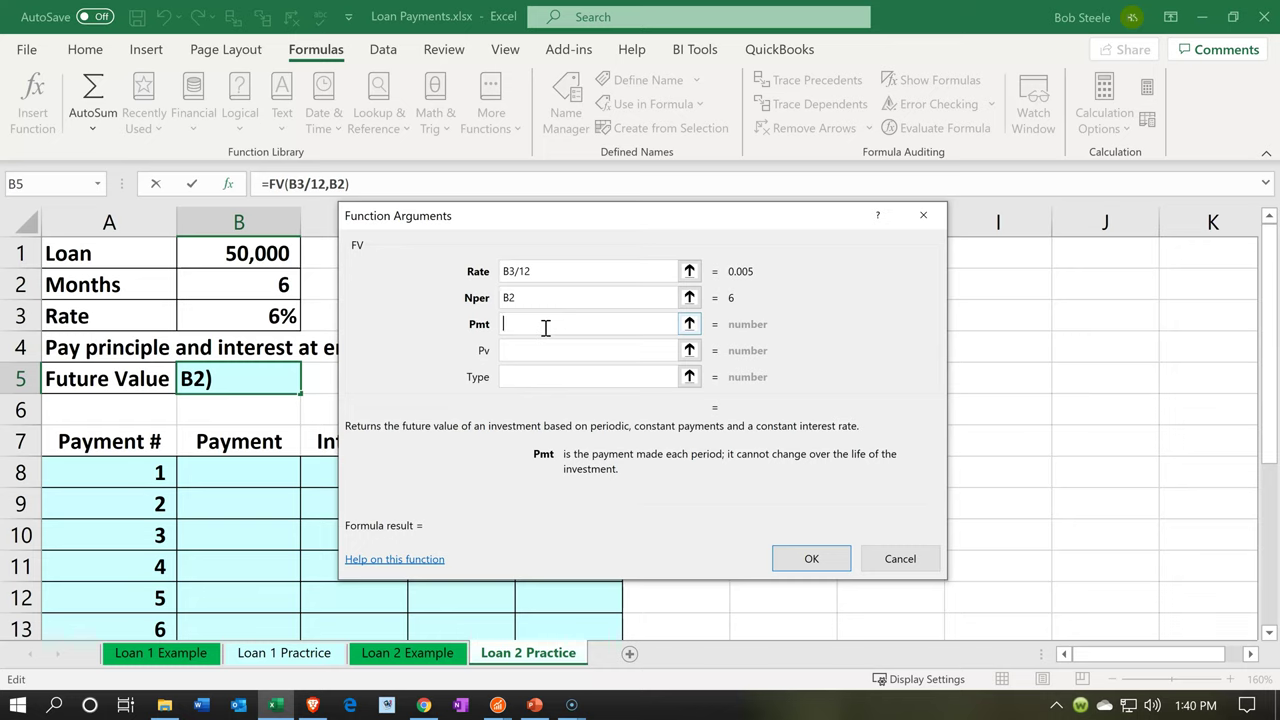
pyautogui.click(539, 331)
pyautogui.click(530, 352)
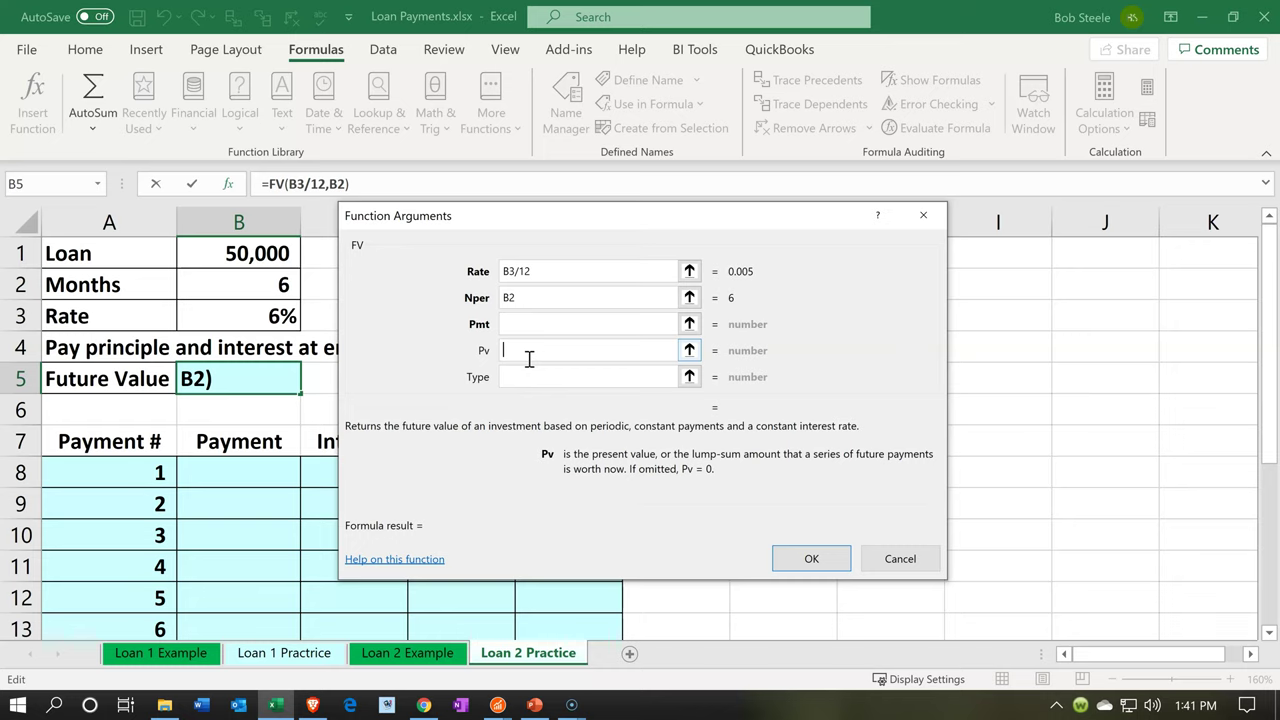
pyautogui.click(278, 256)
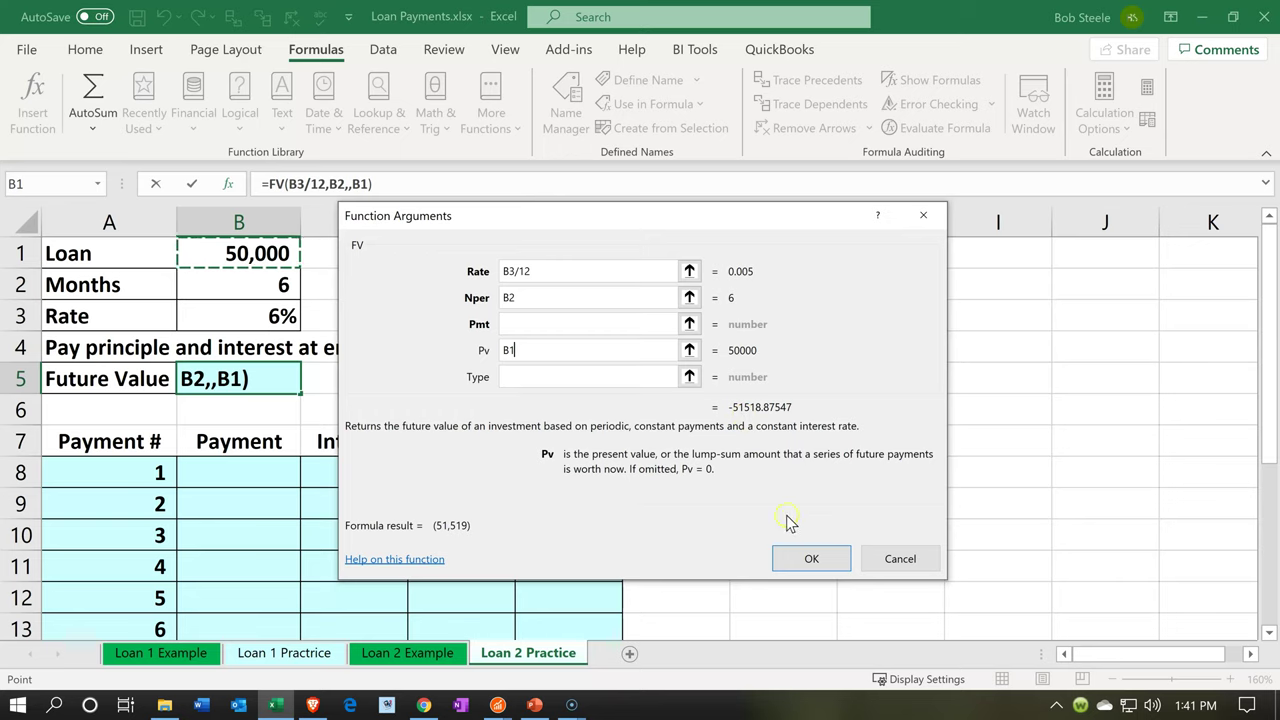
pyautogui.click(801, 560)
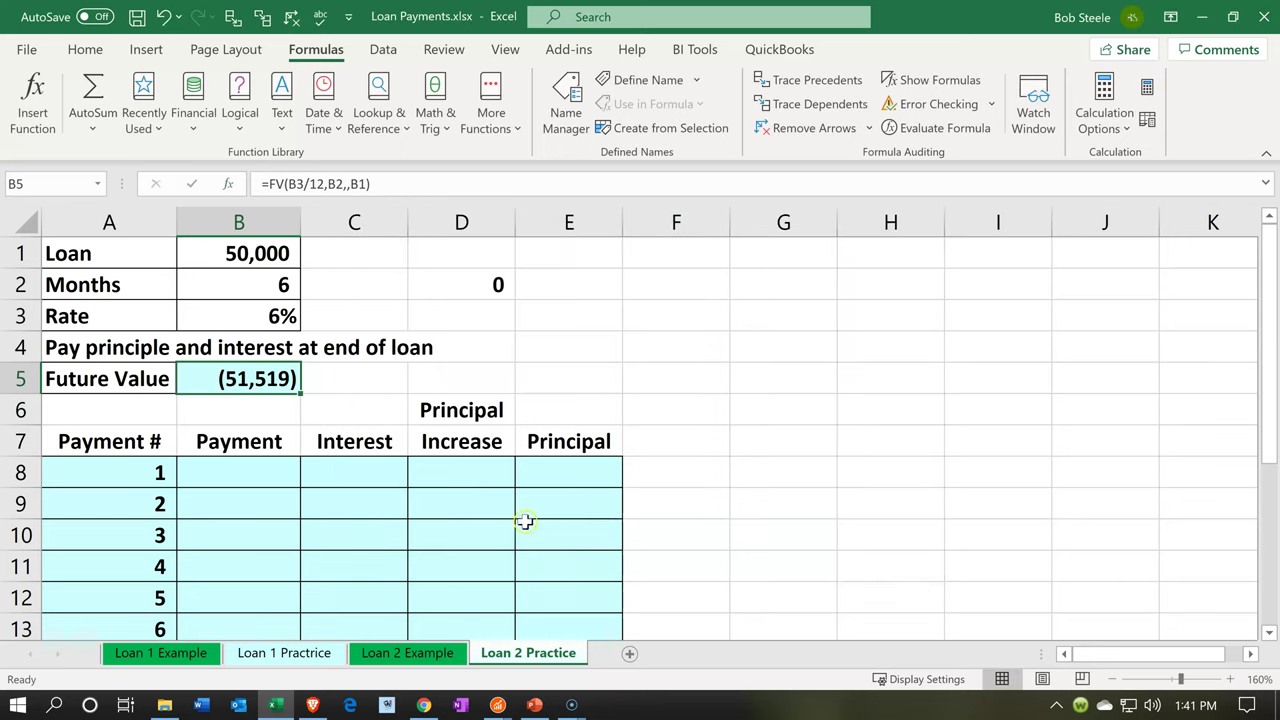
pyautogui.doubleClick(233, 378)
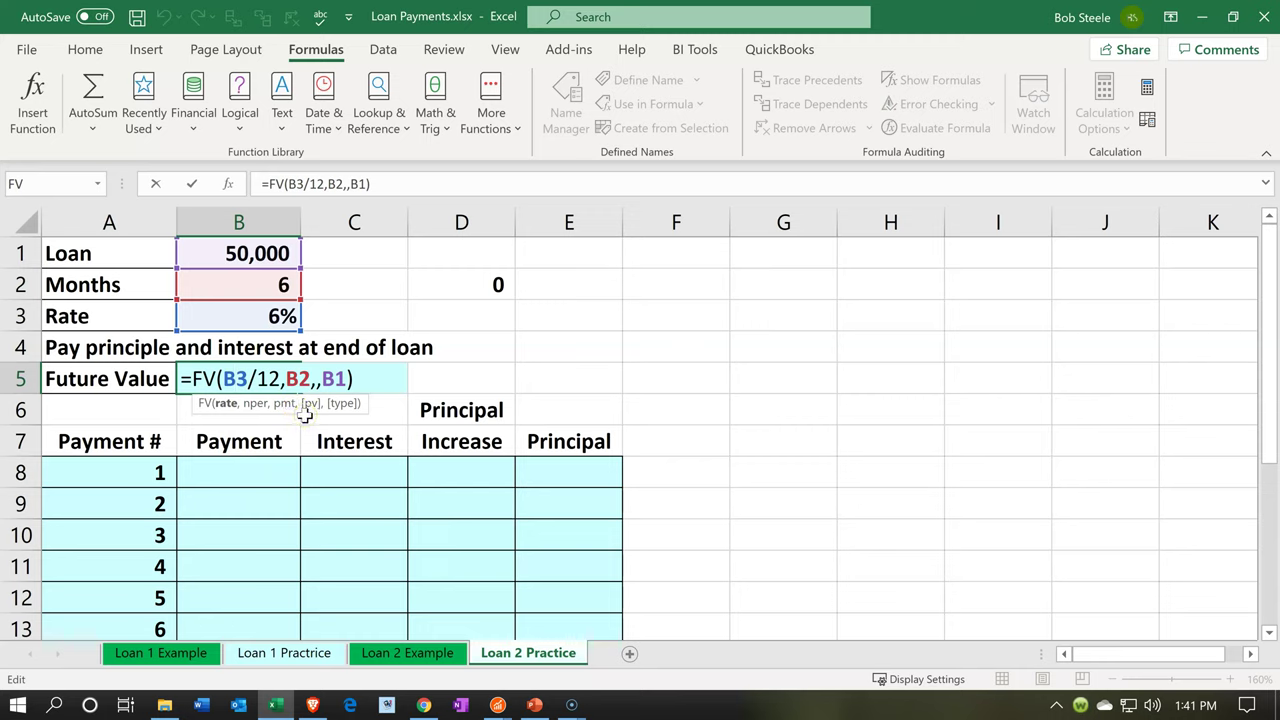
pyautogui.press('Escape')
pyautogui.press('Return')
pyautogui.press('Up')
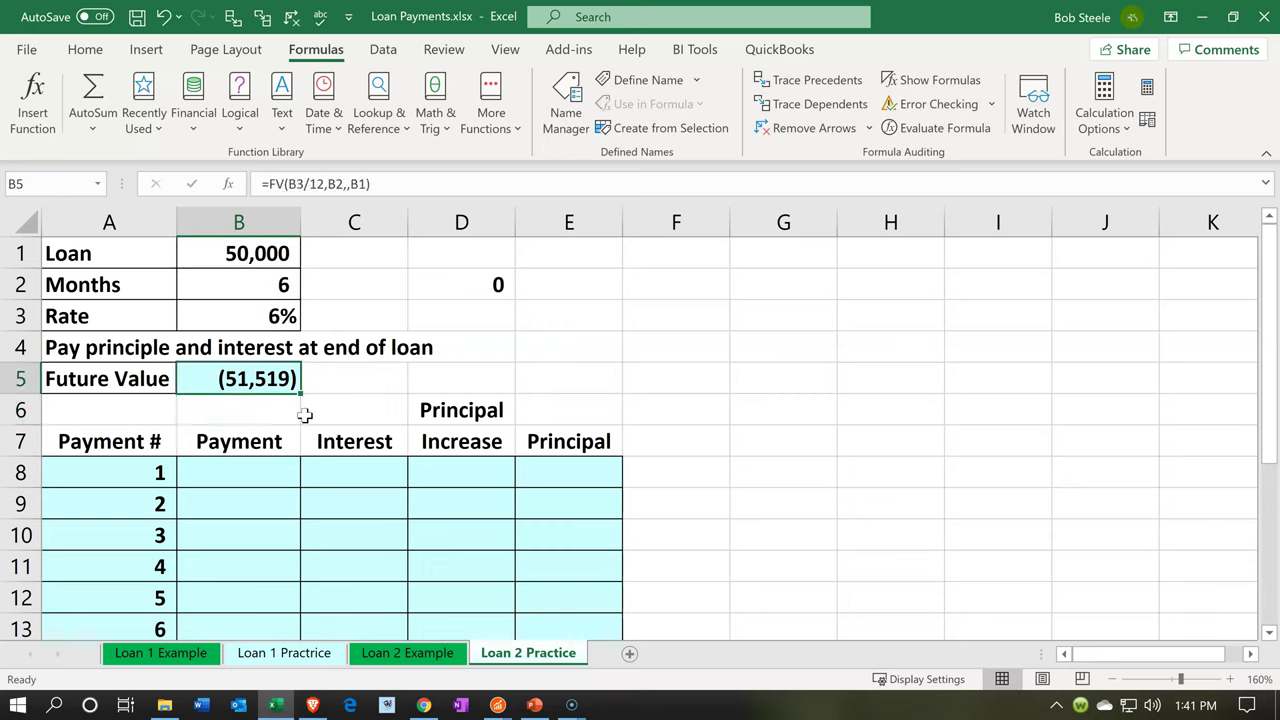
# Flip the sign of the Future Value formula in B5 by changing it to =-FV(B3/12,B2,,B1).
pyautogui.doubleClick(228, 376)
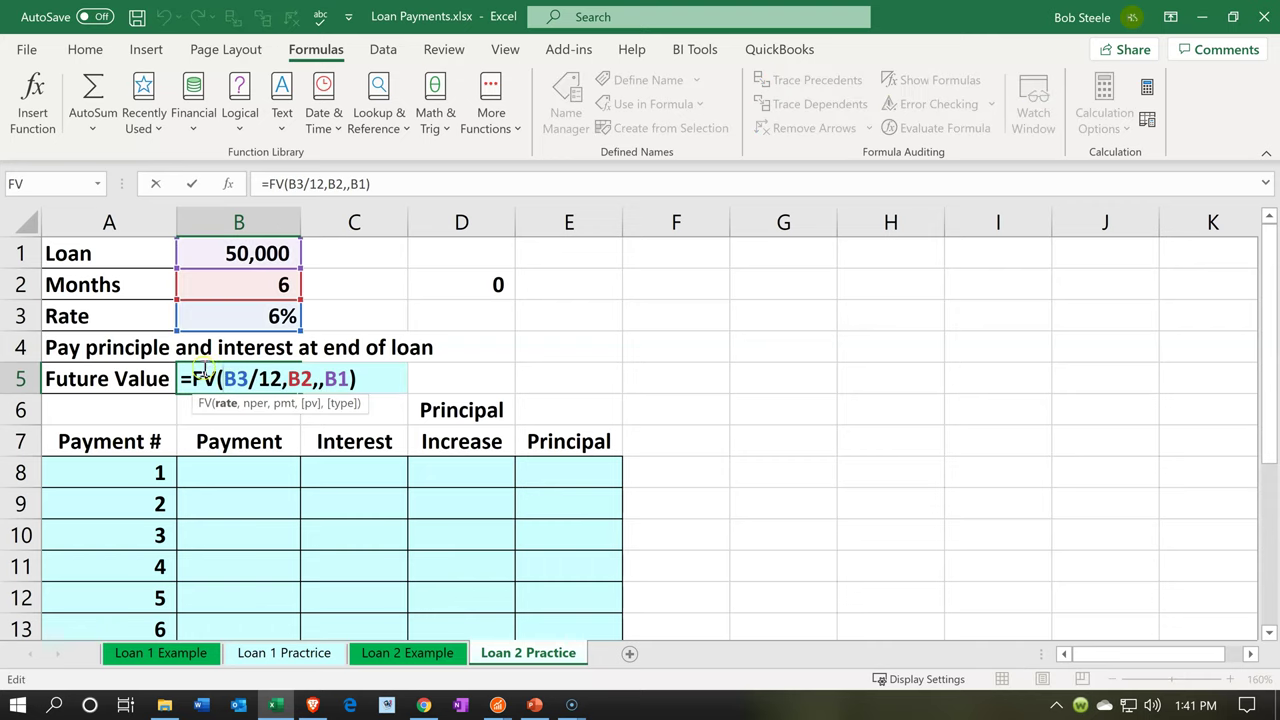
pyautogui.press('Home')
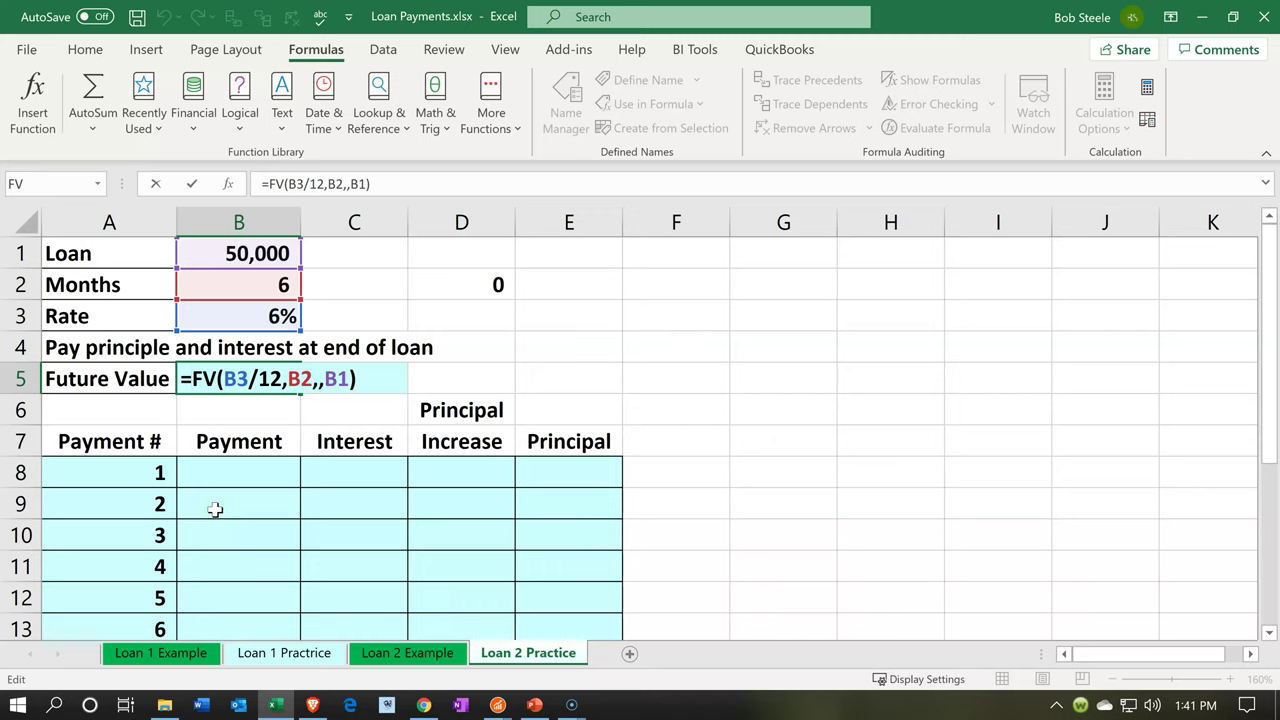
pyautogui.write('-')
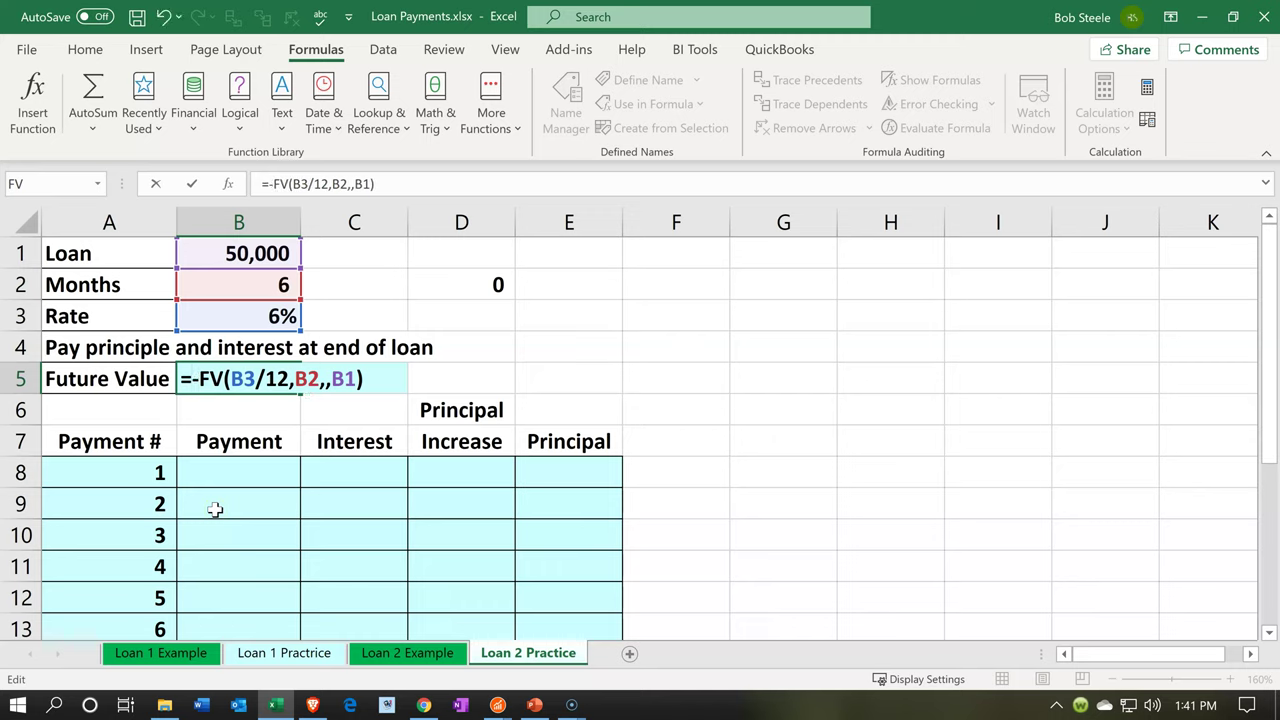
pyautogui.press('Return')
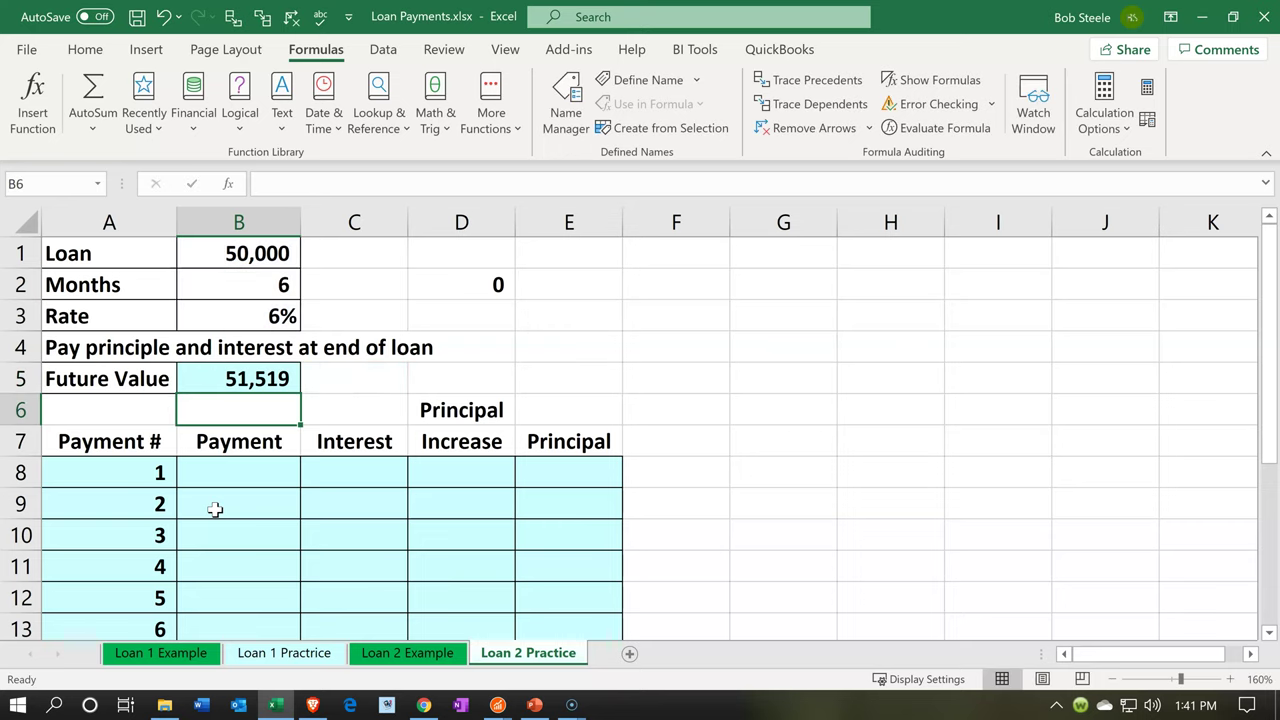
pyautogui.press('alt')
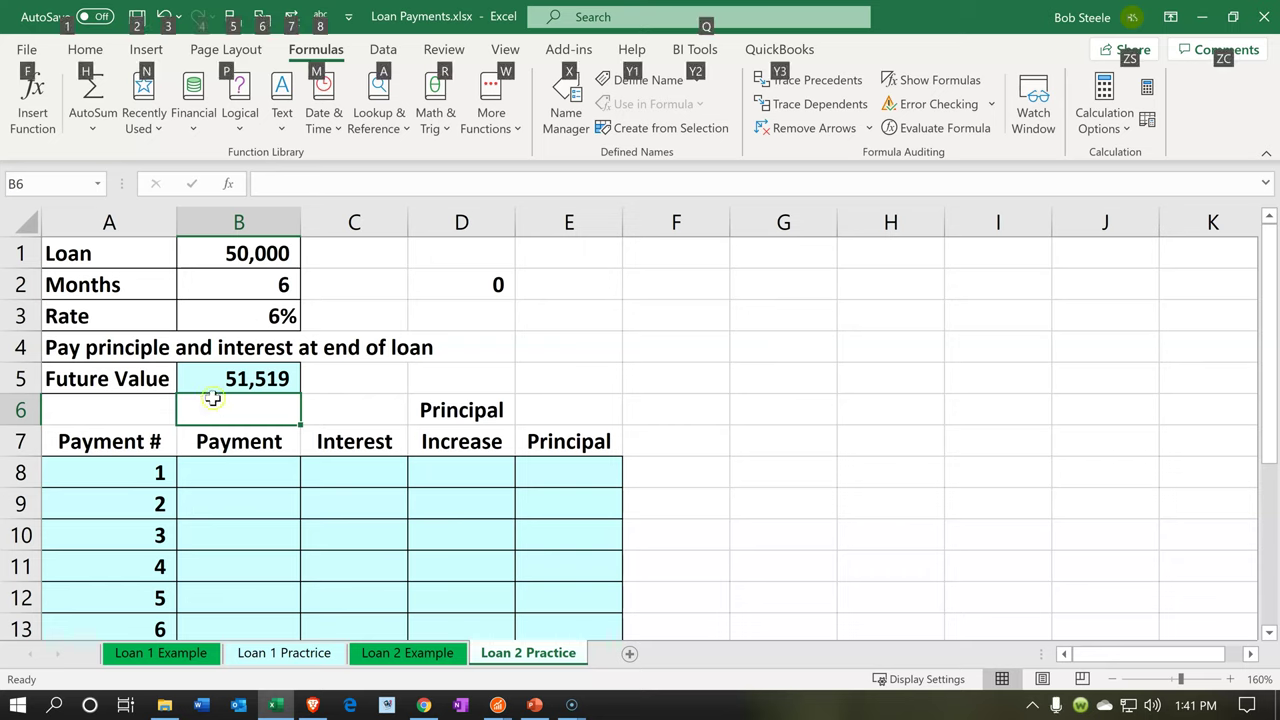
# Review the loan amount, months and Future Value cells, and enter 0 as the payment for payment 1 in B8.
pyautogui.click(247, 255)
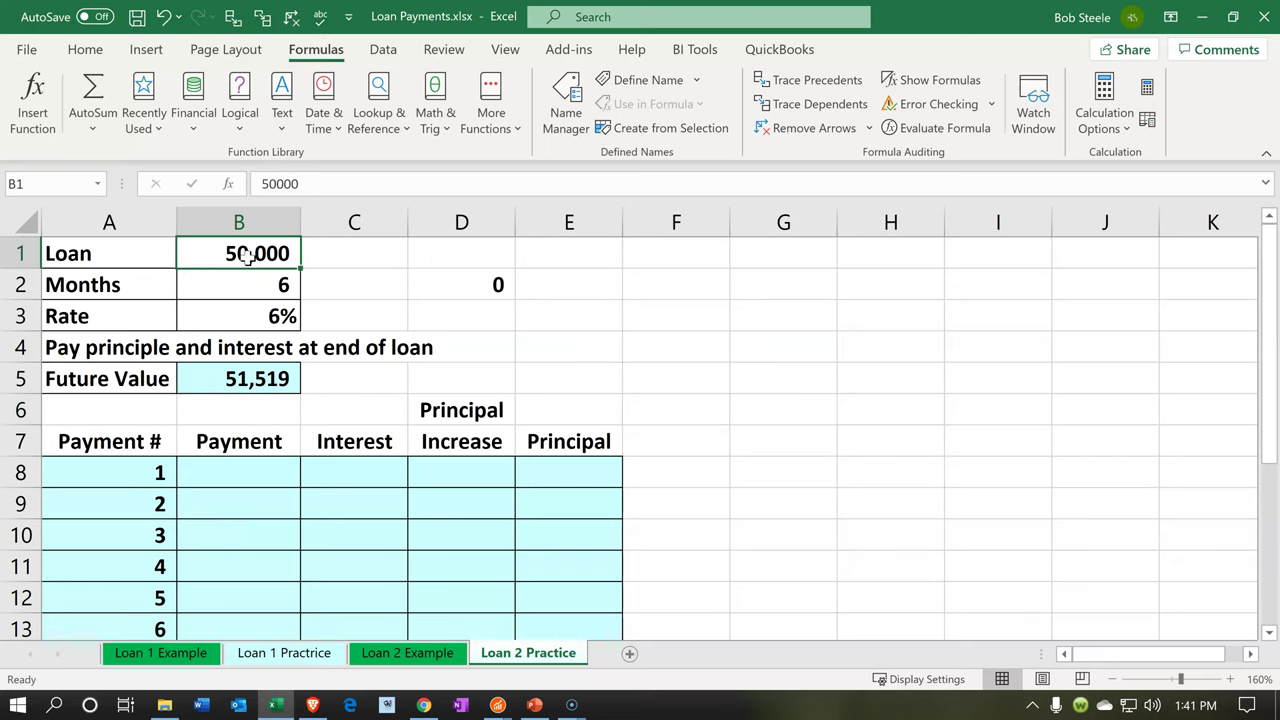
pyautogui.click(246, 276)
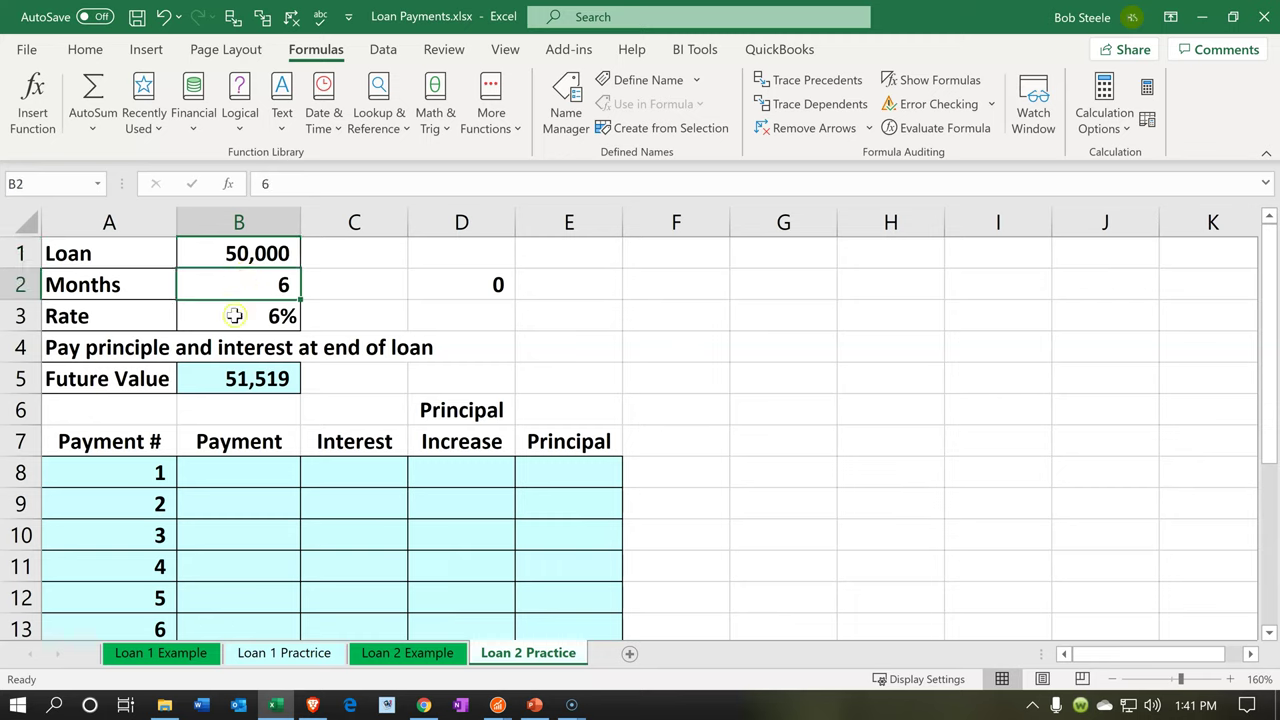
pyautogui.click(233, 377)
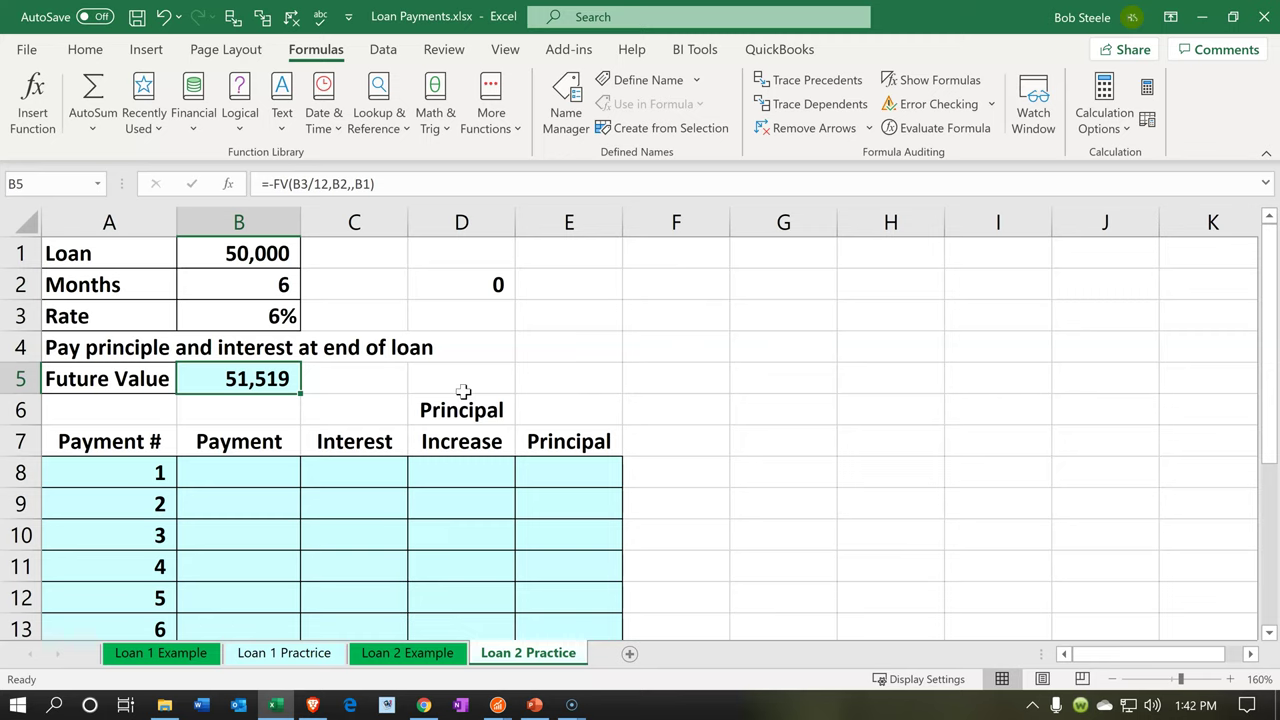
pyautogui.click(250, 477)
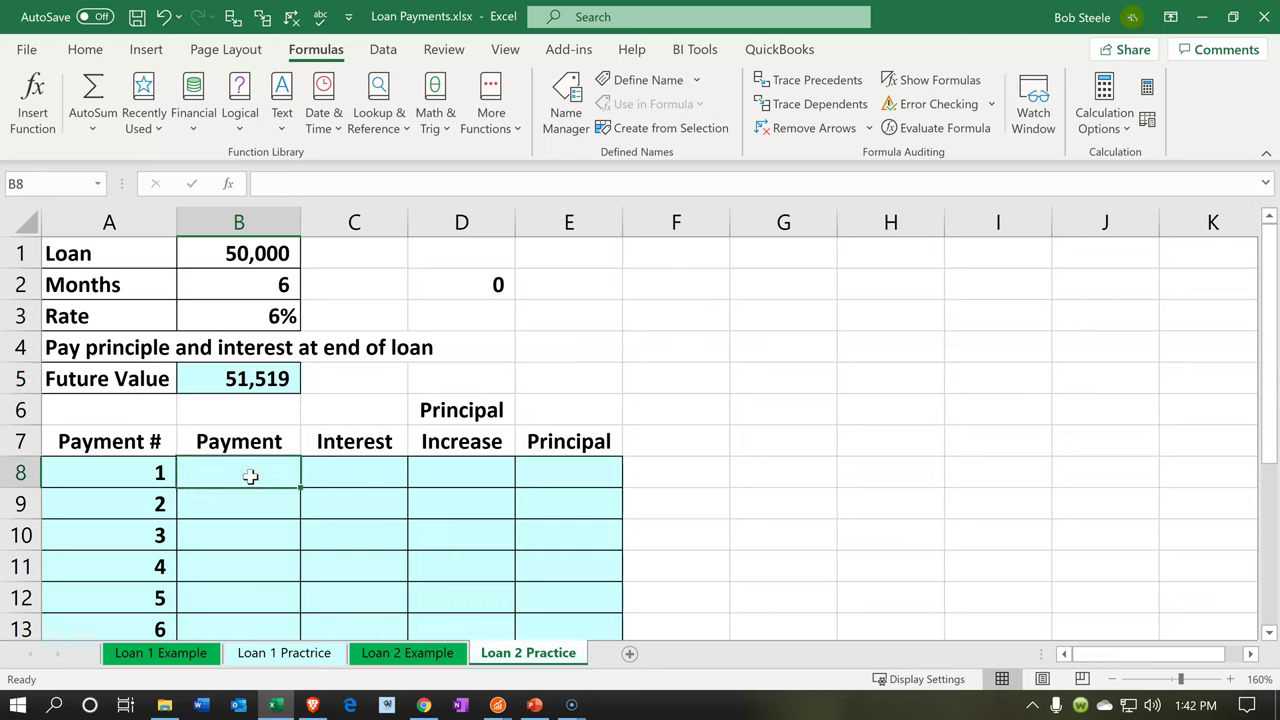
pyautogui.write('0')
pyautogui.press('Tab')
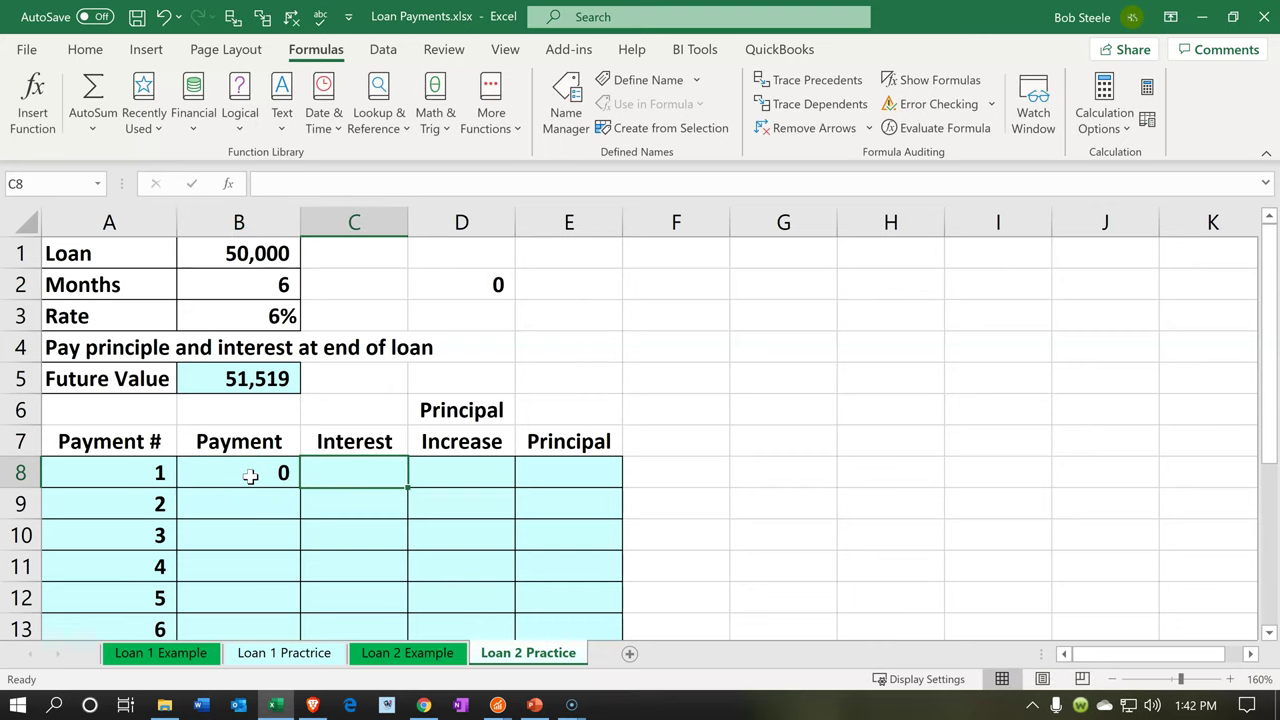
# Calculate the interest for payment 1 in C8 with the formula =B1*B3/12.
pyautogui.write('=')
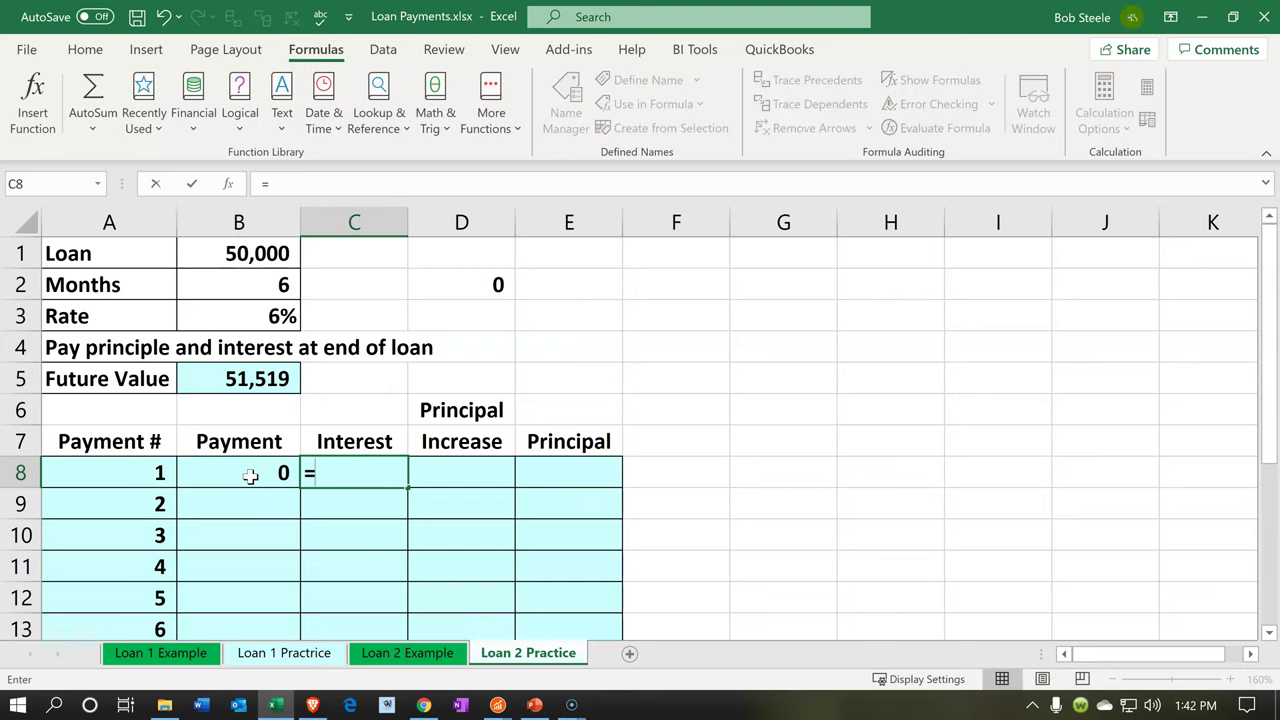
pyautogui.press('Up')
pyautogui.press('Up')
pyautogui.press('Up')
pyautogui.press('Up')
pyautogui.press('Up')
pyautogui.press('Up')
pyautogui.press('Up')
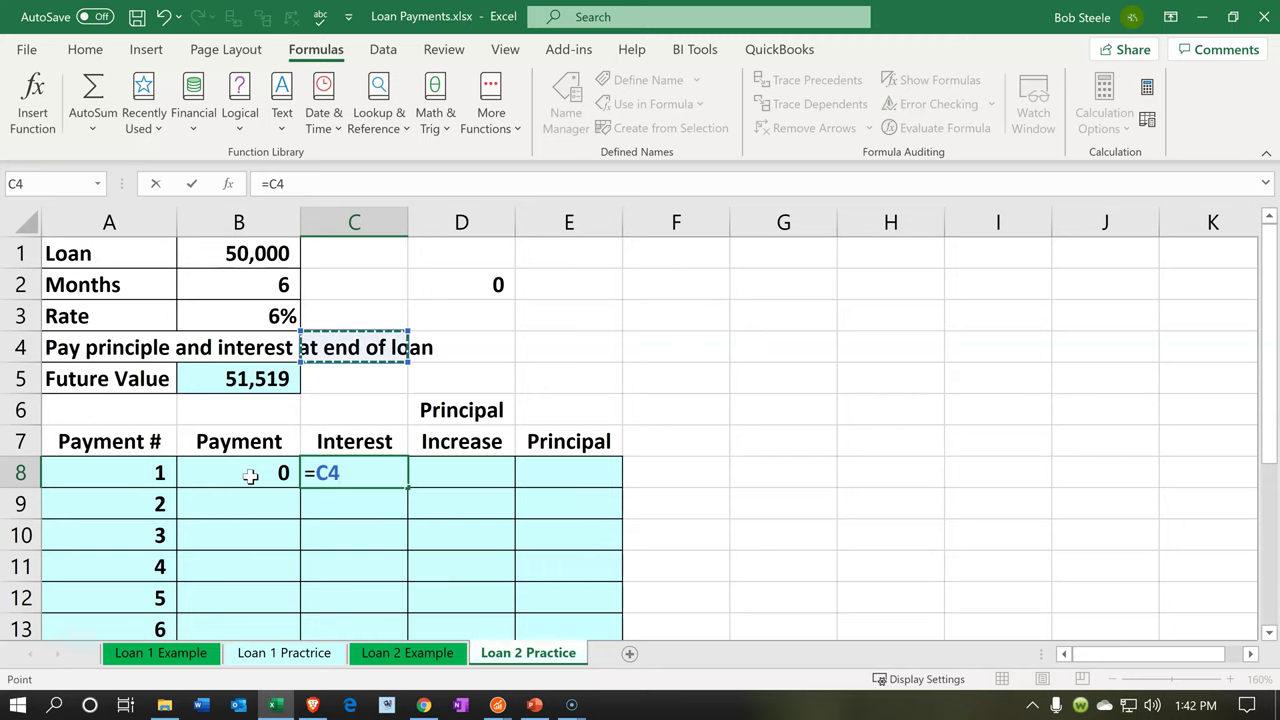
pyautogui.press('Left')
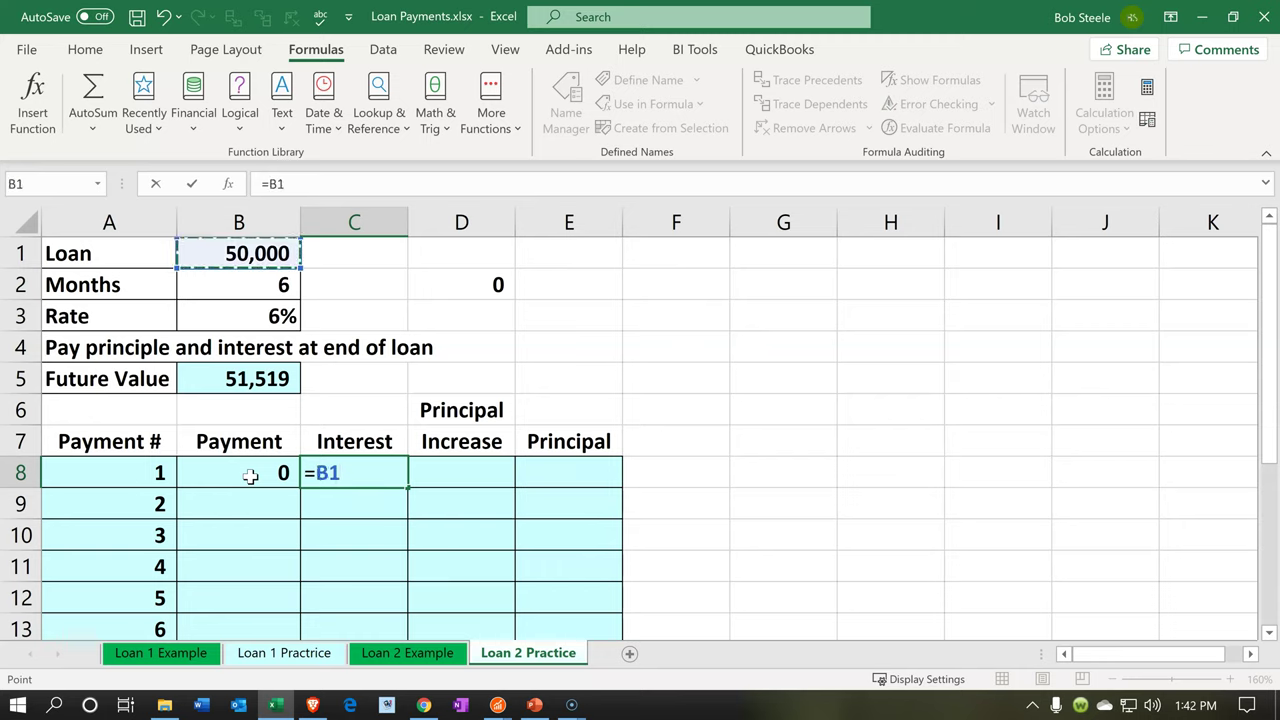
pyautogui.write('*')
pyautogui.press('Up')
pyautogui.press('Up')
pyautogui.press('Up')
pyautogui.press('Up')
pyautogui.press('Up')
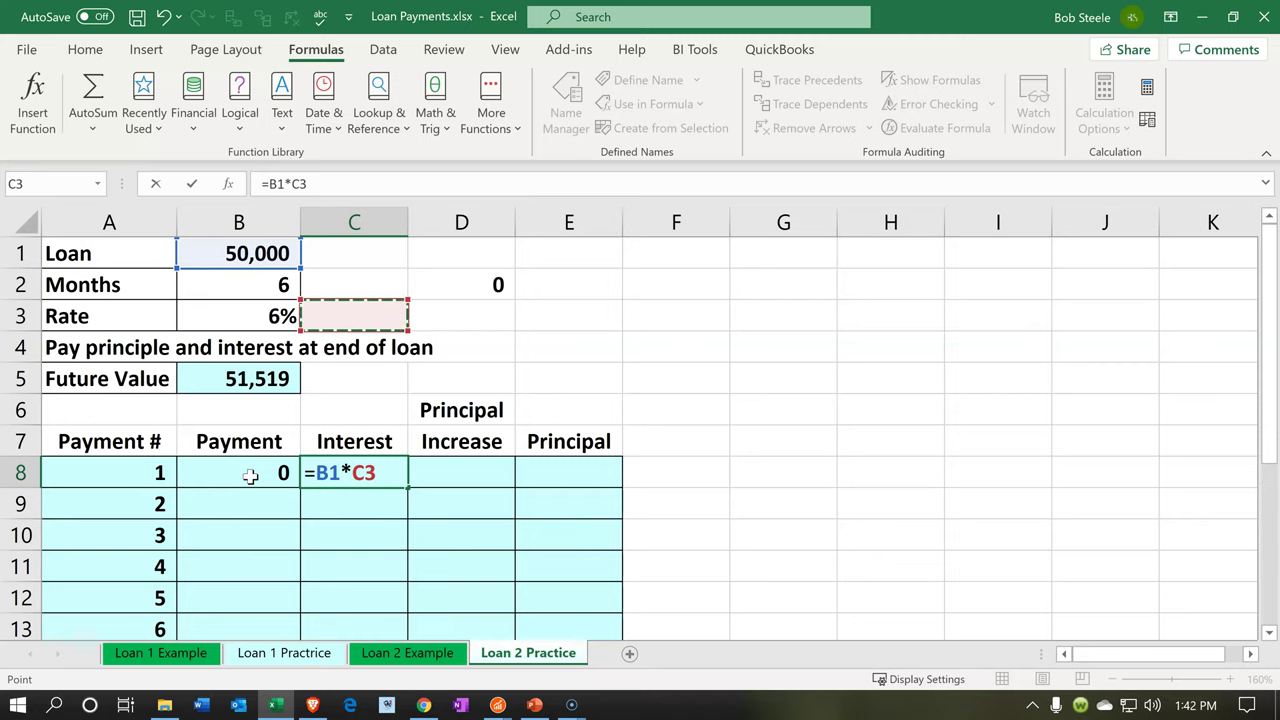
pyautogui.press('Left')
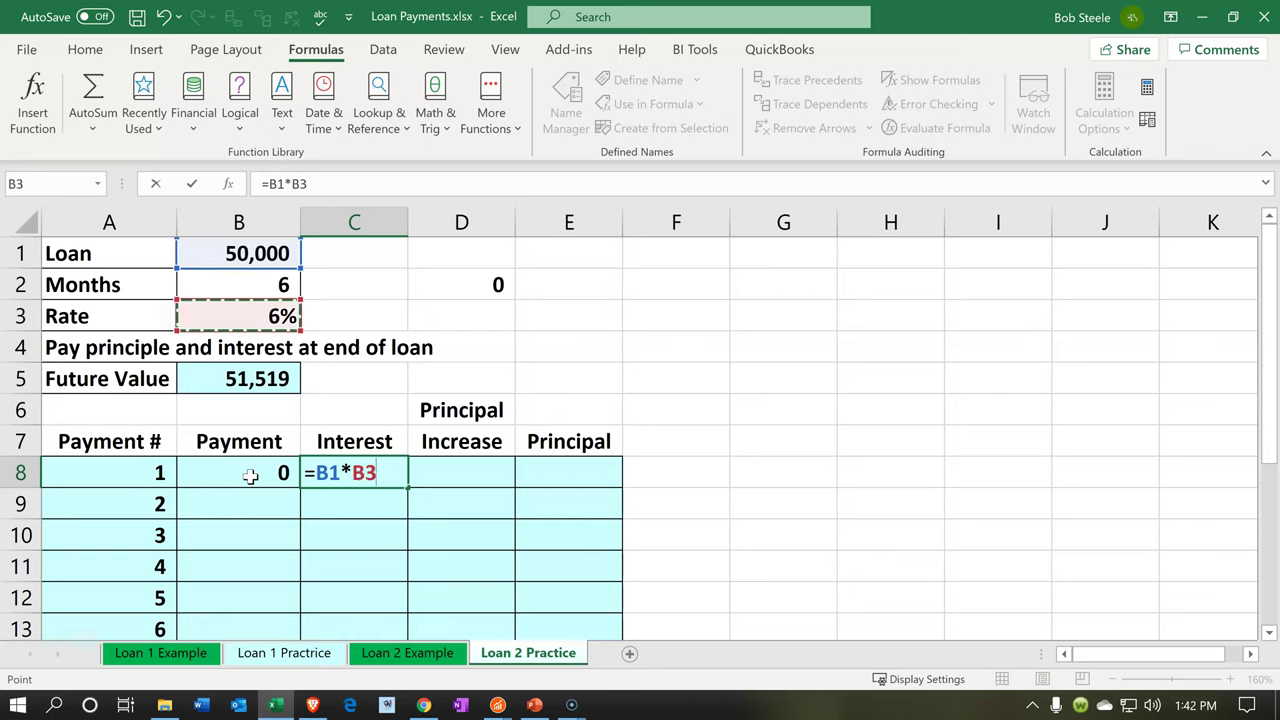
pyautogui.write('/12')
pyautogui.press('Return')
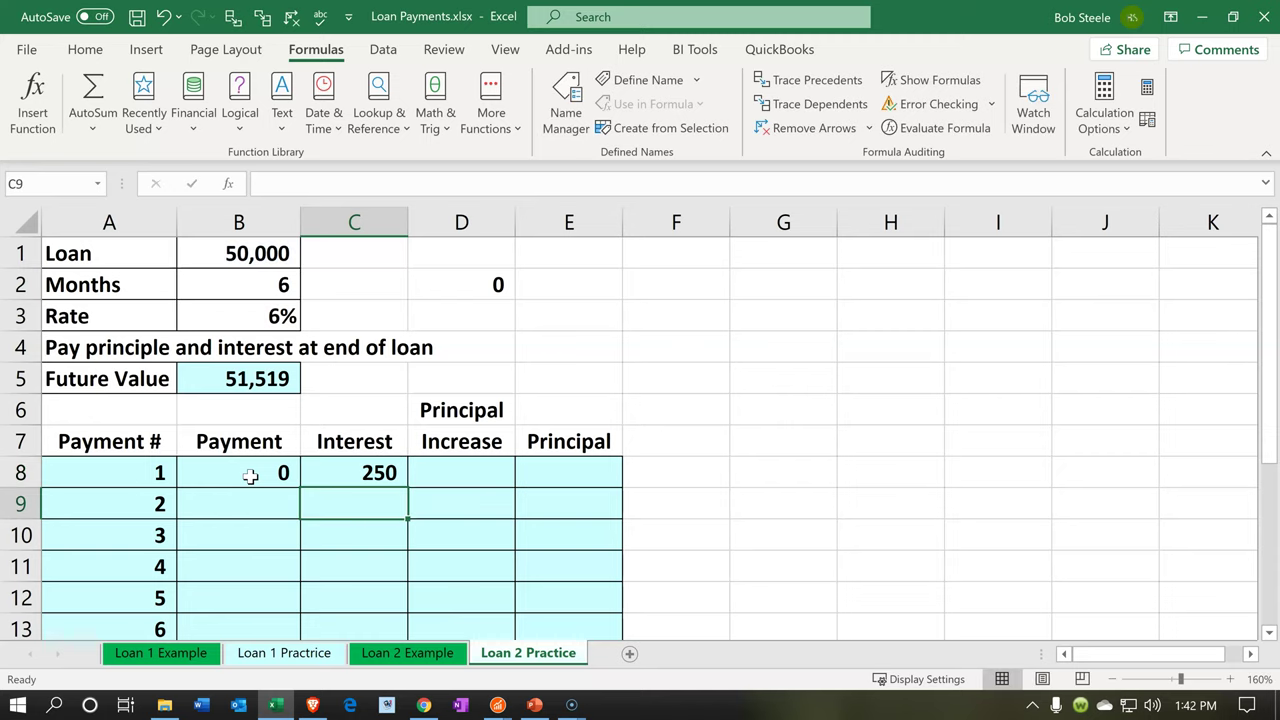
# Set the principal increase for payment 1 in D8 equal to its interest with =C8.
pyautogui.press('Up')
pyautogui.press('Right')
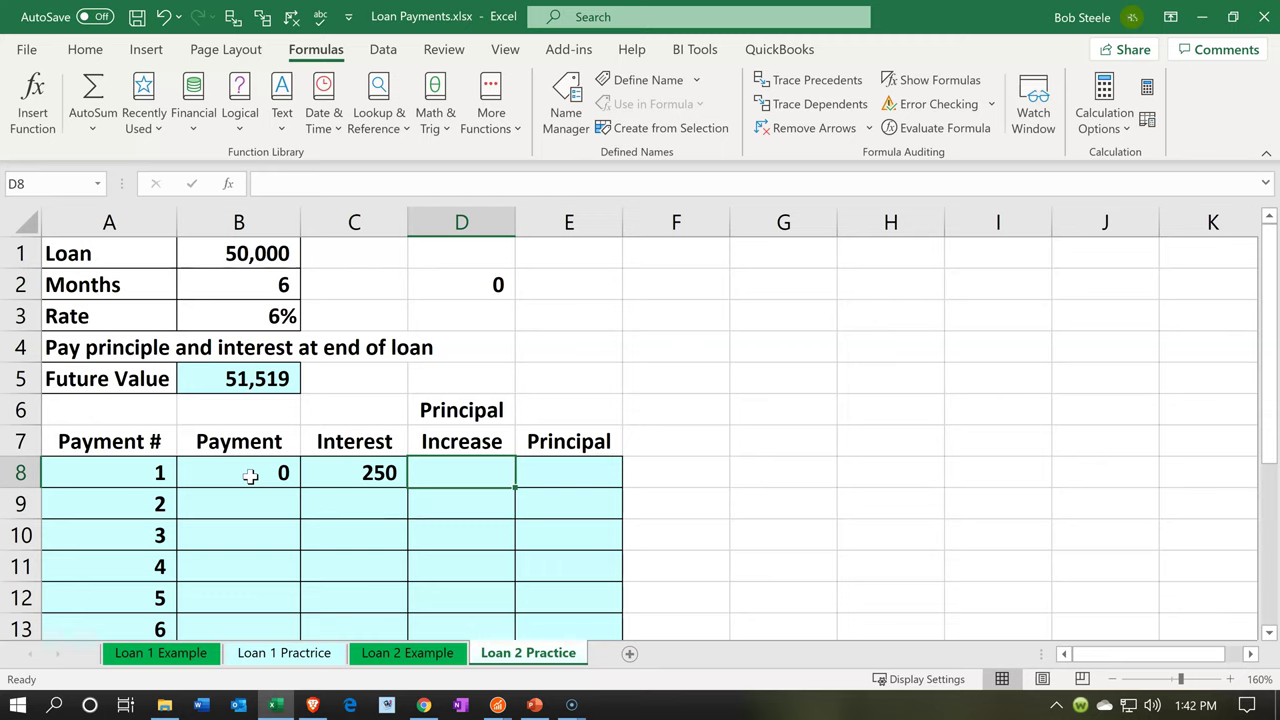
pyautogui.write('=')
pyautogui.press('Left')
pyautogui.press('Return')
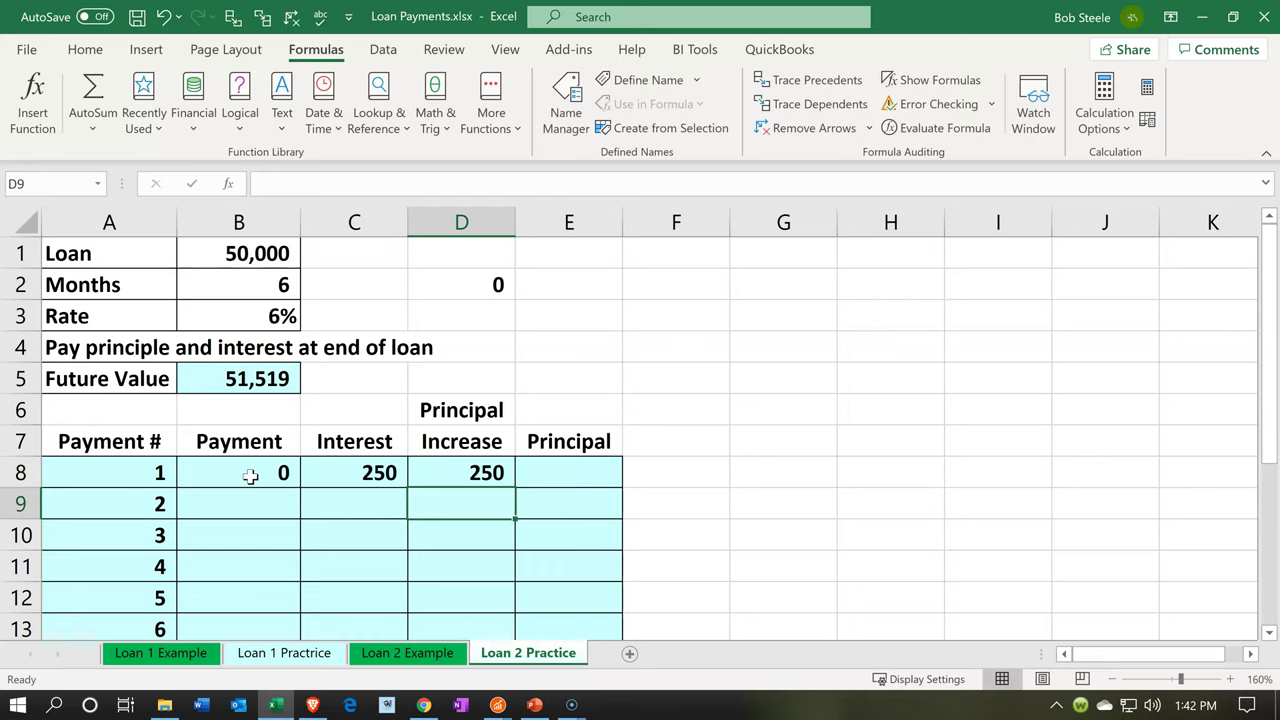
# Calculate the principal after payment 1 in E8 by adding the increase to the loan with =B1+D8.
pyautogui.press('Up')
pyautogui.press('Right')
pyautogui.write('=')
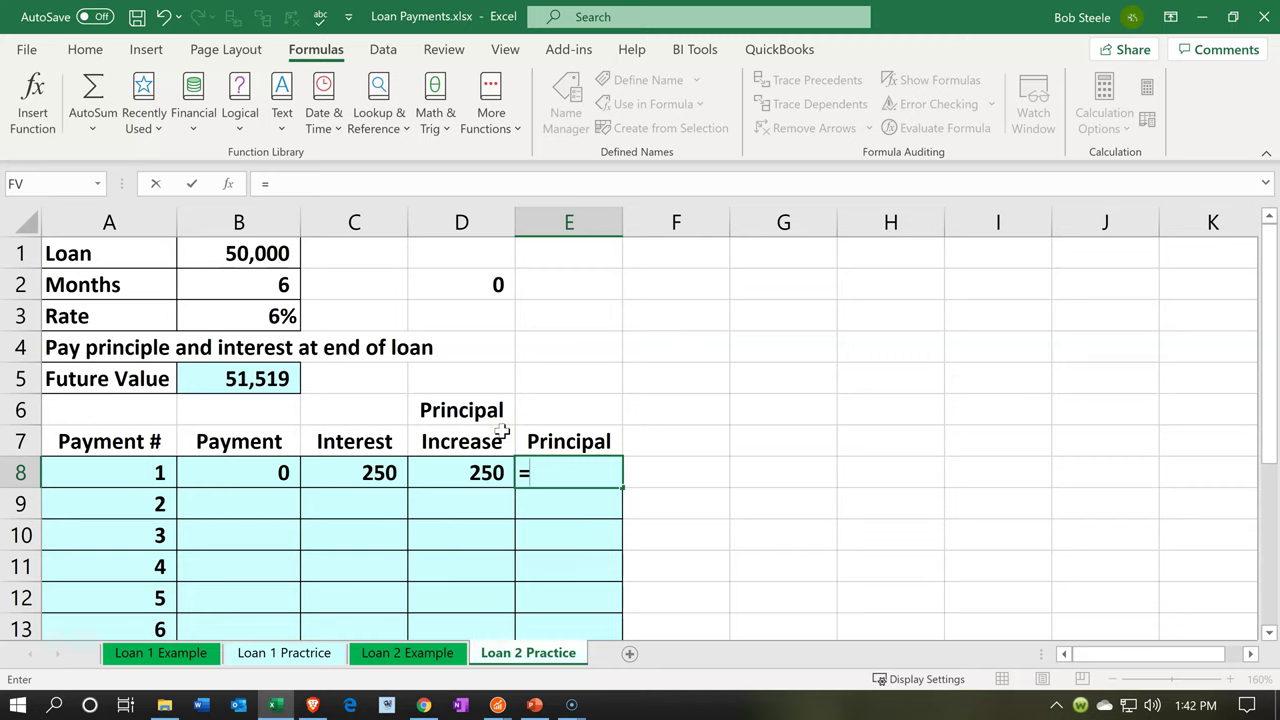
pyautogui.press('Up')
pyautogui.press('Up')
pyautogui.press('Up')
pyautogui.press('Up')
pyautogui.press('Up')
pyautogui.press('Up')
pyautogui.press('Up')
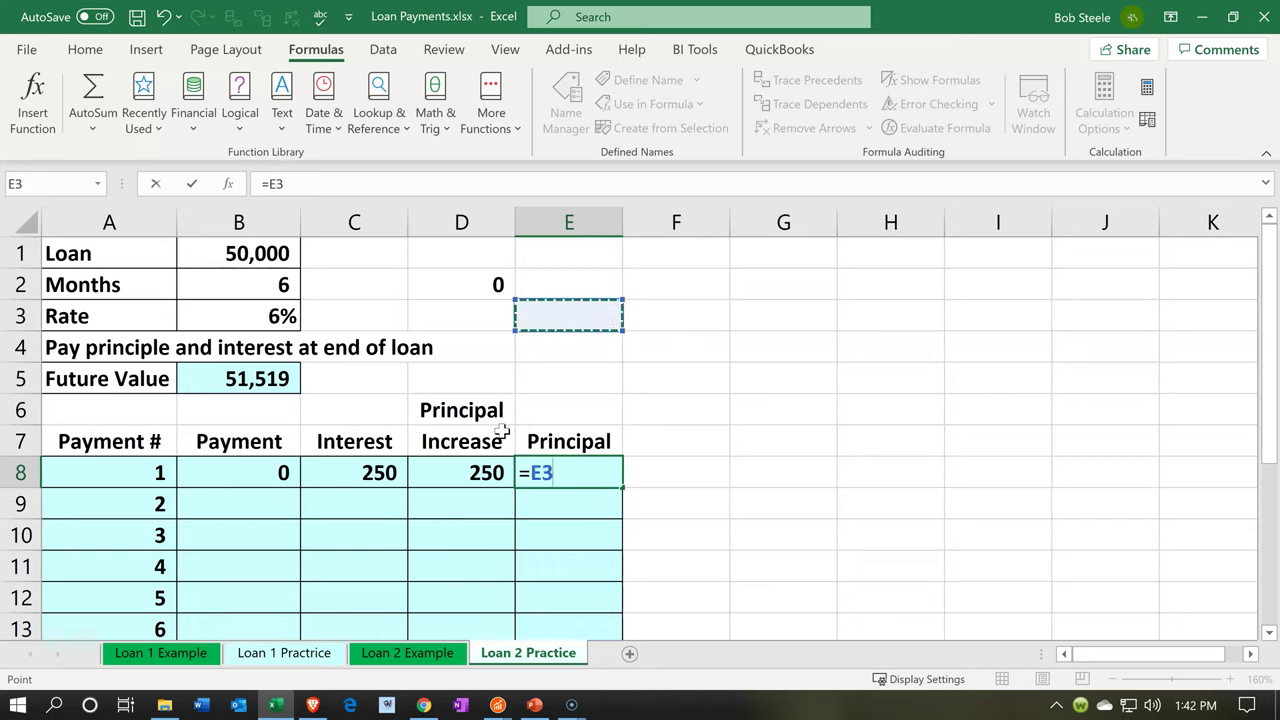
pyautogui.press('Left')
pyautogui.press('Left')
pyautogui.press('Left')
pyautogui.press('Left')
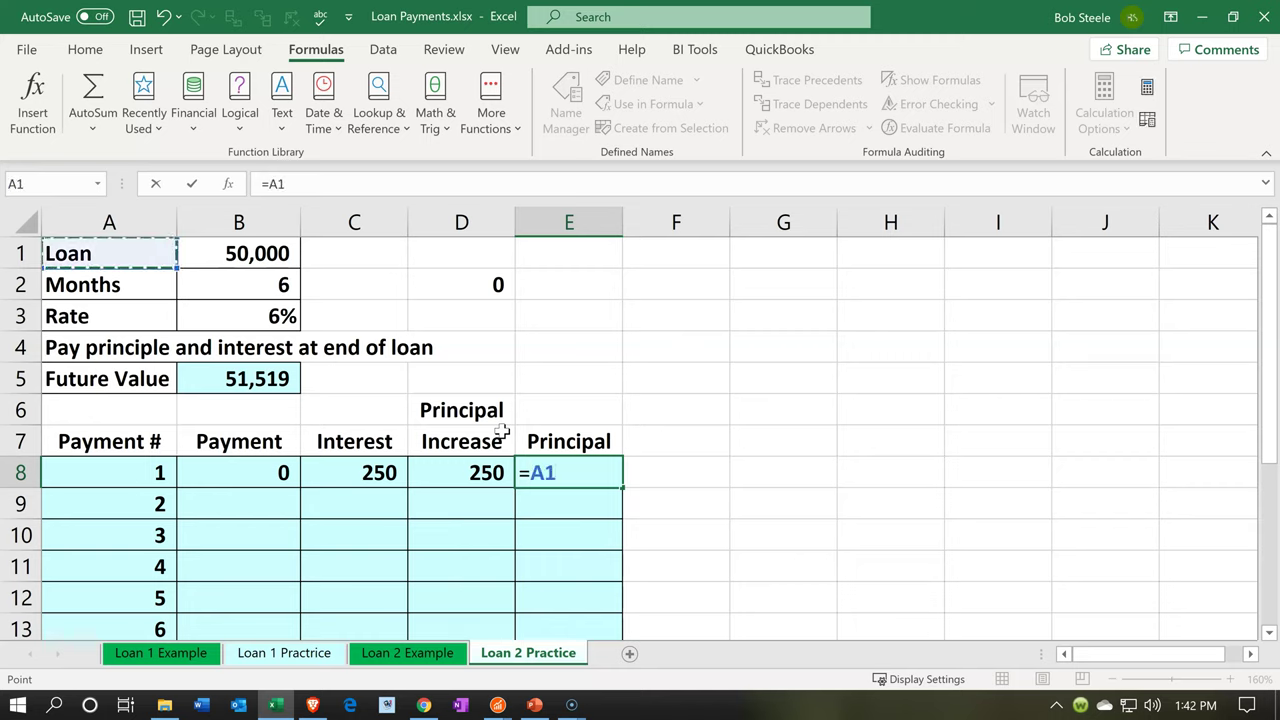
pyautogui.press('Right')
pyautogui.write('+')
pyautogui.press('Left')
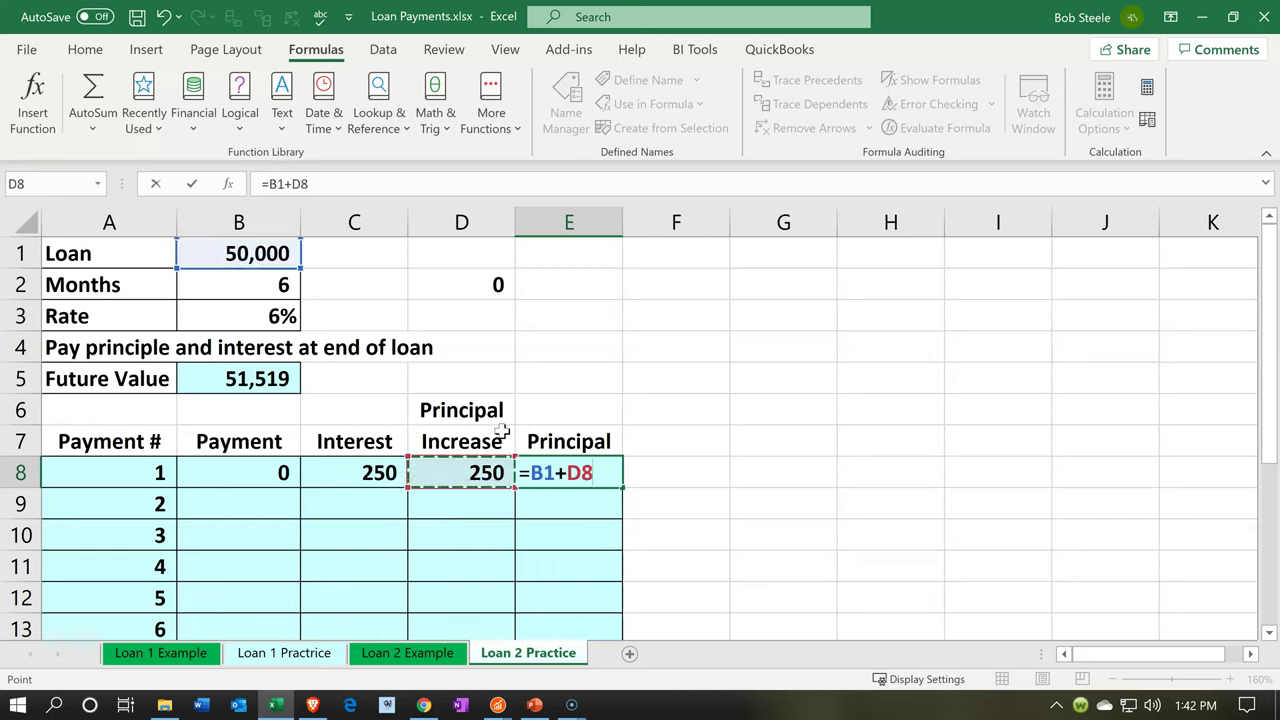
pyautogui.press('Return')
pyautogui.press('Up')
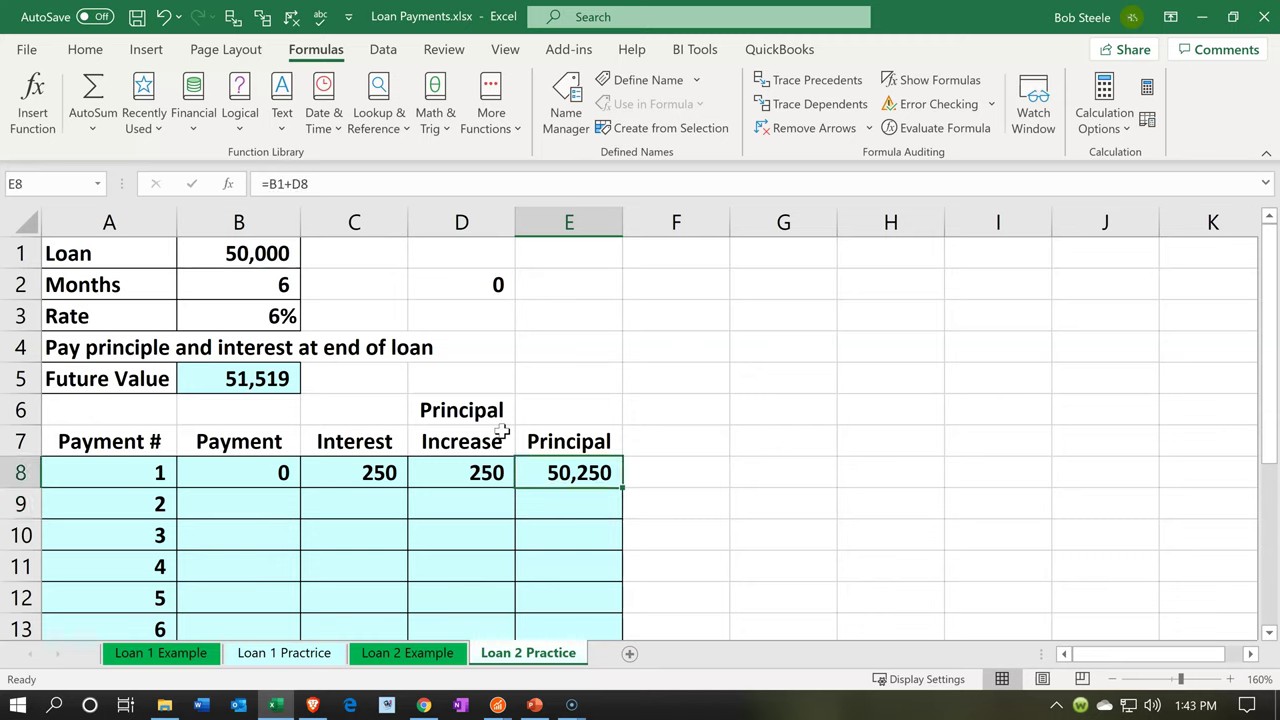
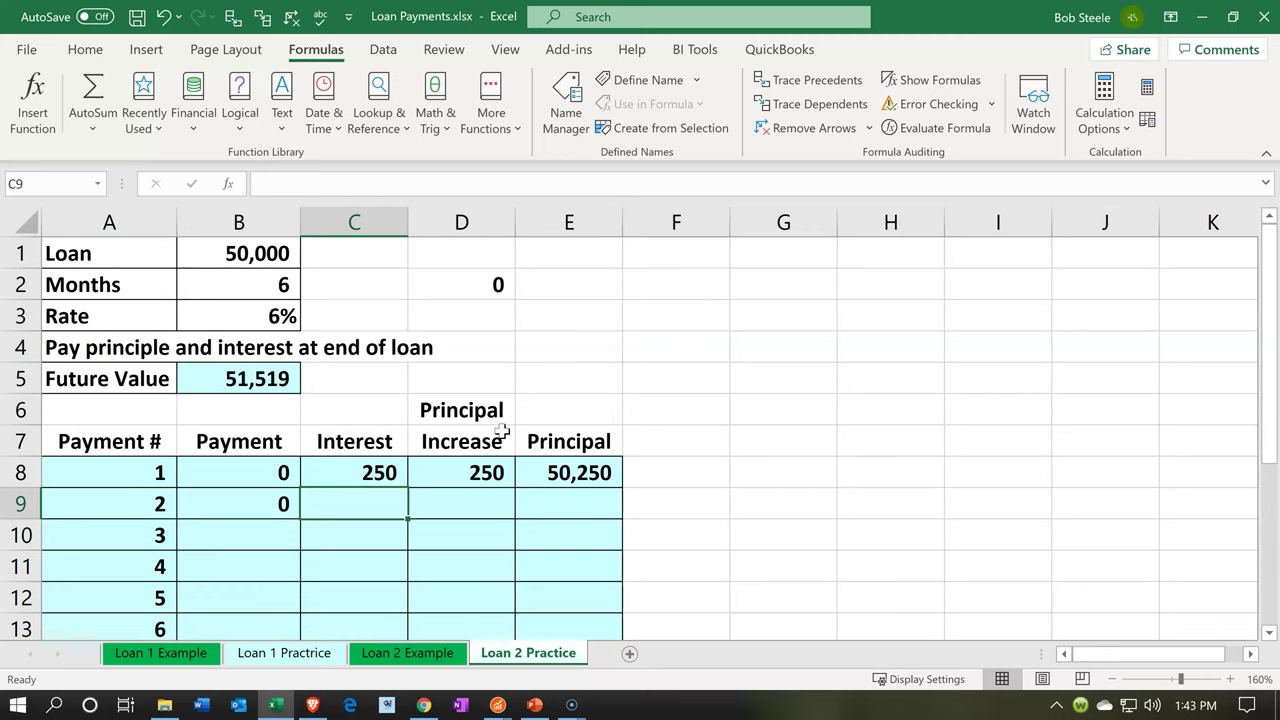
# Calculate the interest for payment 2 in C9 from the previous principal with =E8*B3/12.
pyautogui.write('=')
pyautogui.press('Right')
pyautogui.press('Right')
pyautogui.press('Up')
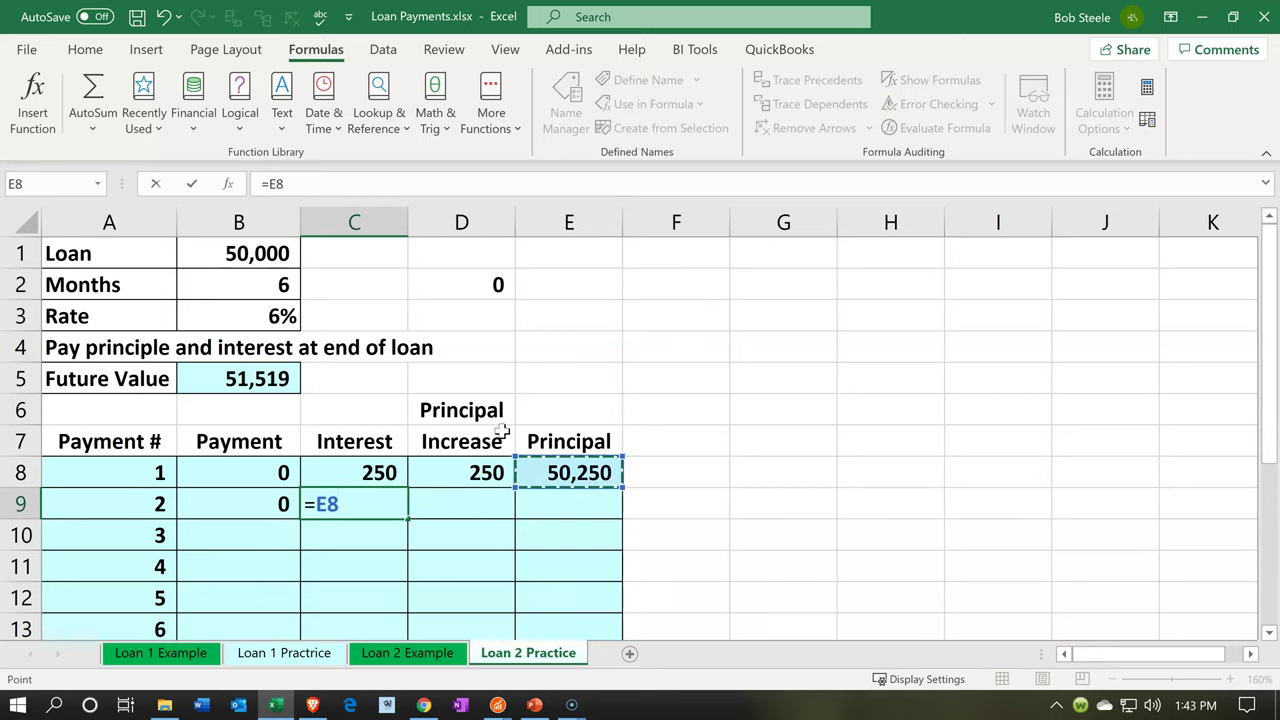
pyautogui.write('*')
pyautogui.press('Up')
pyautogui.press('Up')
pyautogui.press('Up')
pyautogui.press('Up')
pyautogui.press('Up')
pyautogui.press('Up')
pyautogui.press('Up')
pyautogui.press('Down')
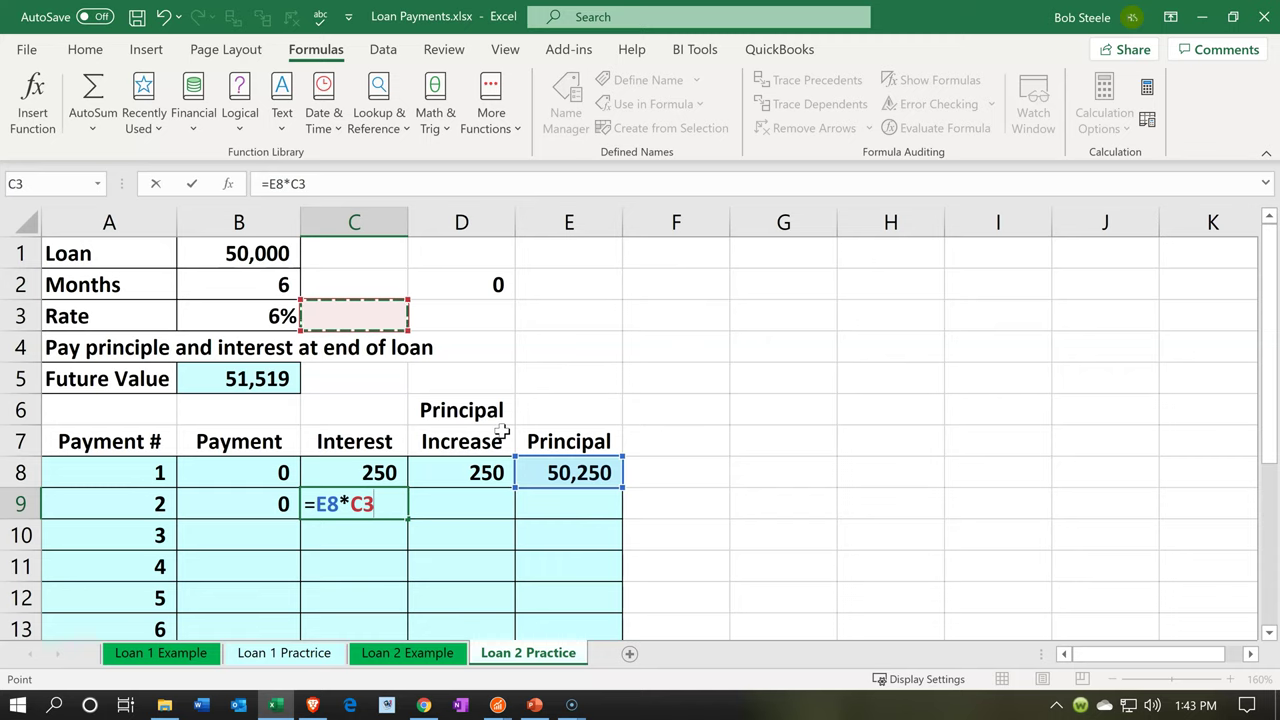
pyautogui.press('Left')
pyautogui.write('/')
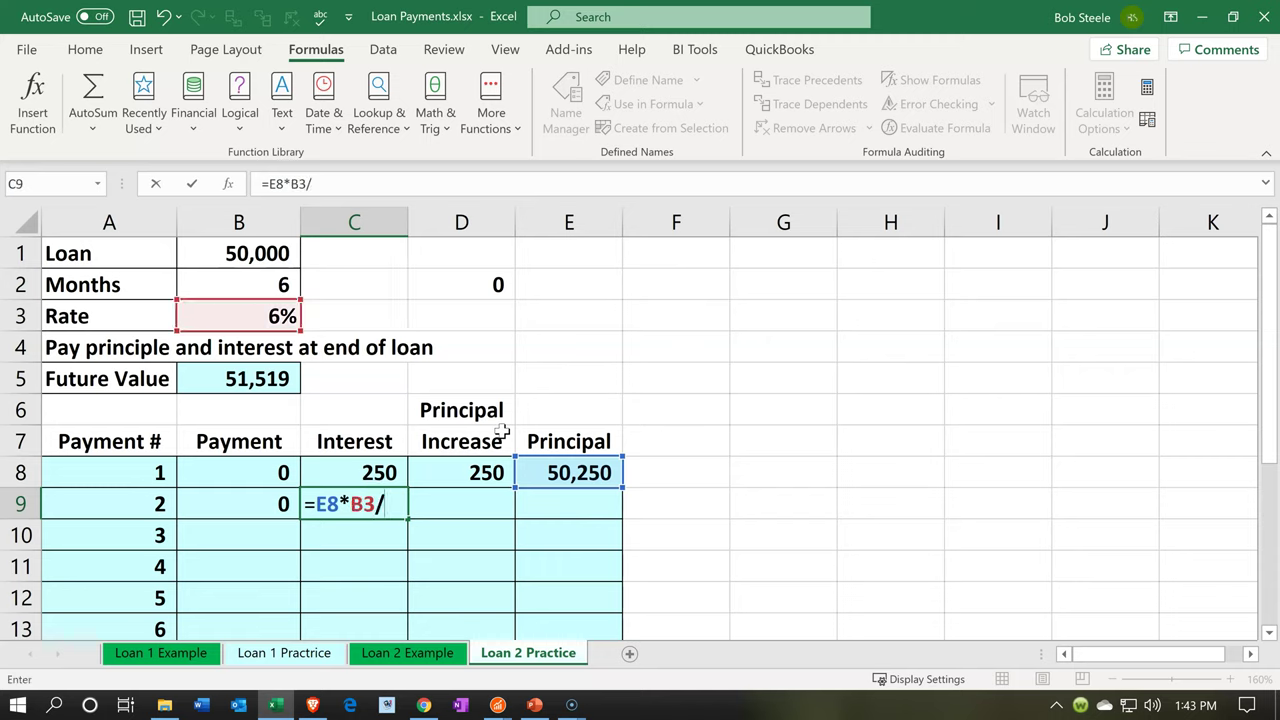
pyautogui.write('12')
pyautogui.press('Return')
# Set the principal increase for payment 2 in D9 equal to its interest with +C9.
pyautogui.press('Right')
pyautogui.press('Up')
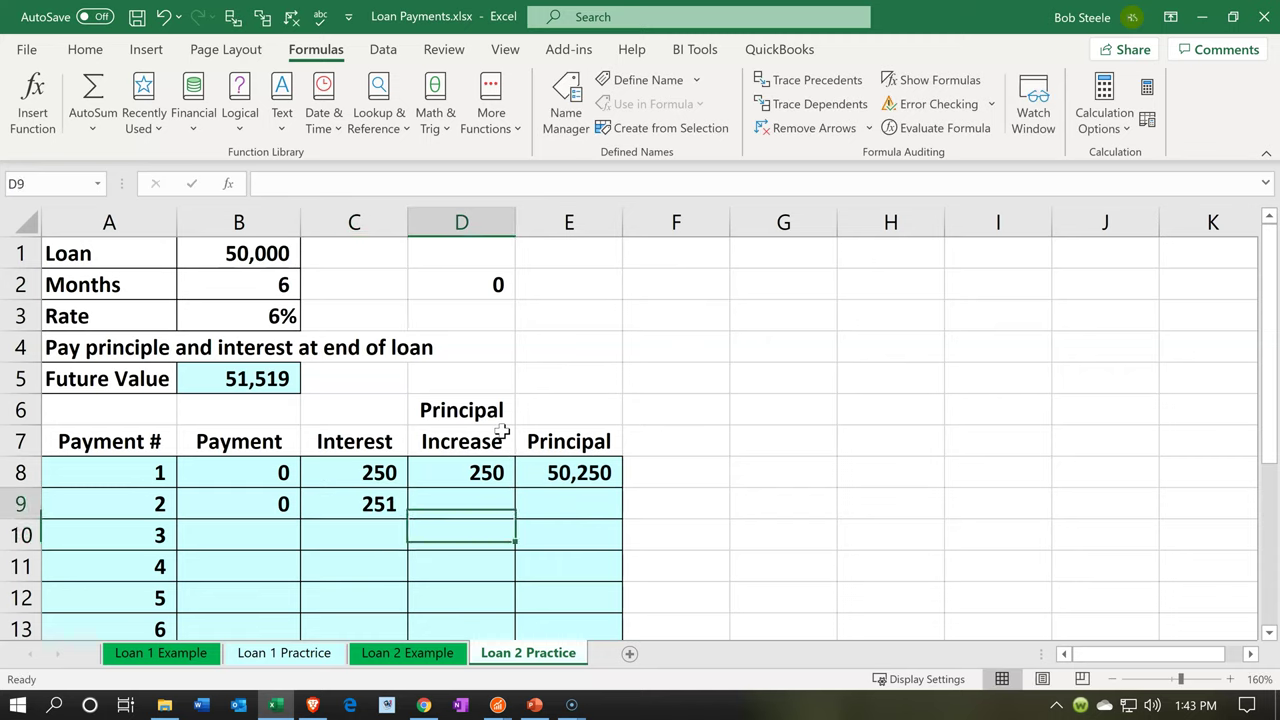
pyautogui.write('+')
pyautogui.press('Left')
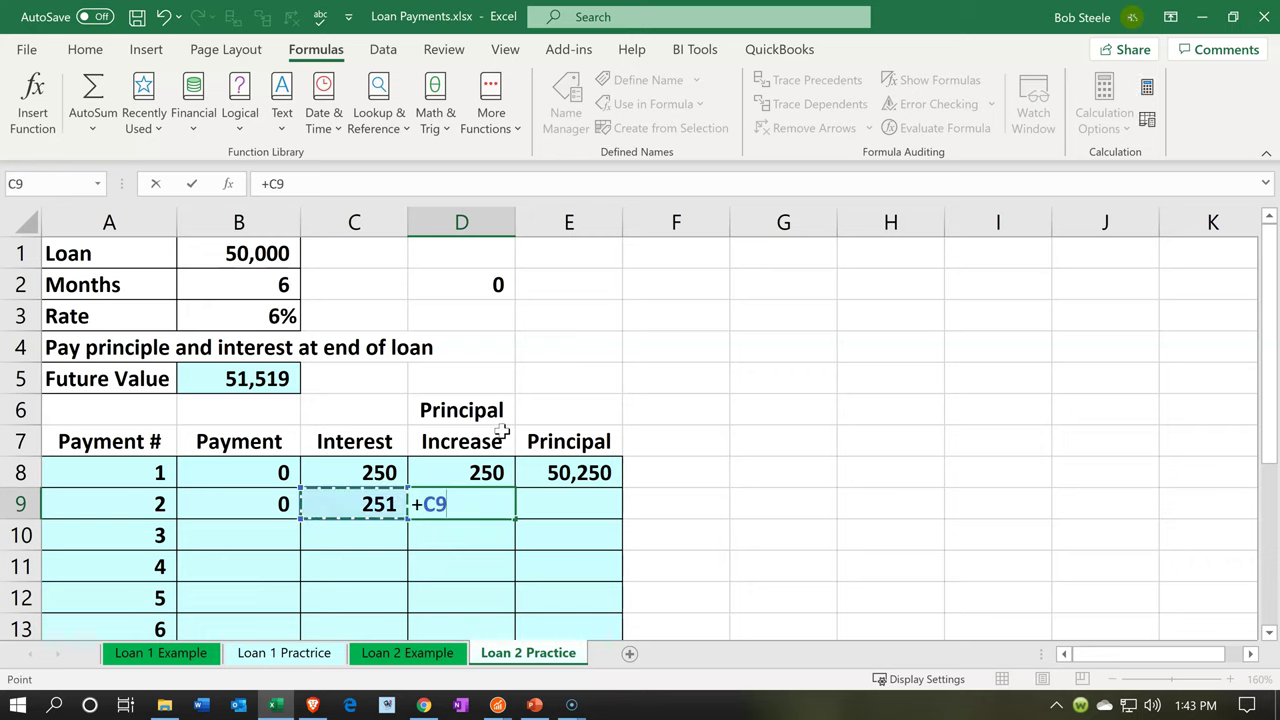
pyautogui.press('Tab')
# Calculate the principal after payment 2 in E9 with +E8+D9 and select the payment 3 cell B10.
pyautogui.write('+')
pyautogui.press('Up')
pyautogui.write('+')
pyautogui.press('Left')
pyautogui.hotkey('ctrl', 'Return')
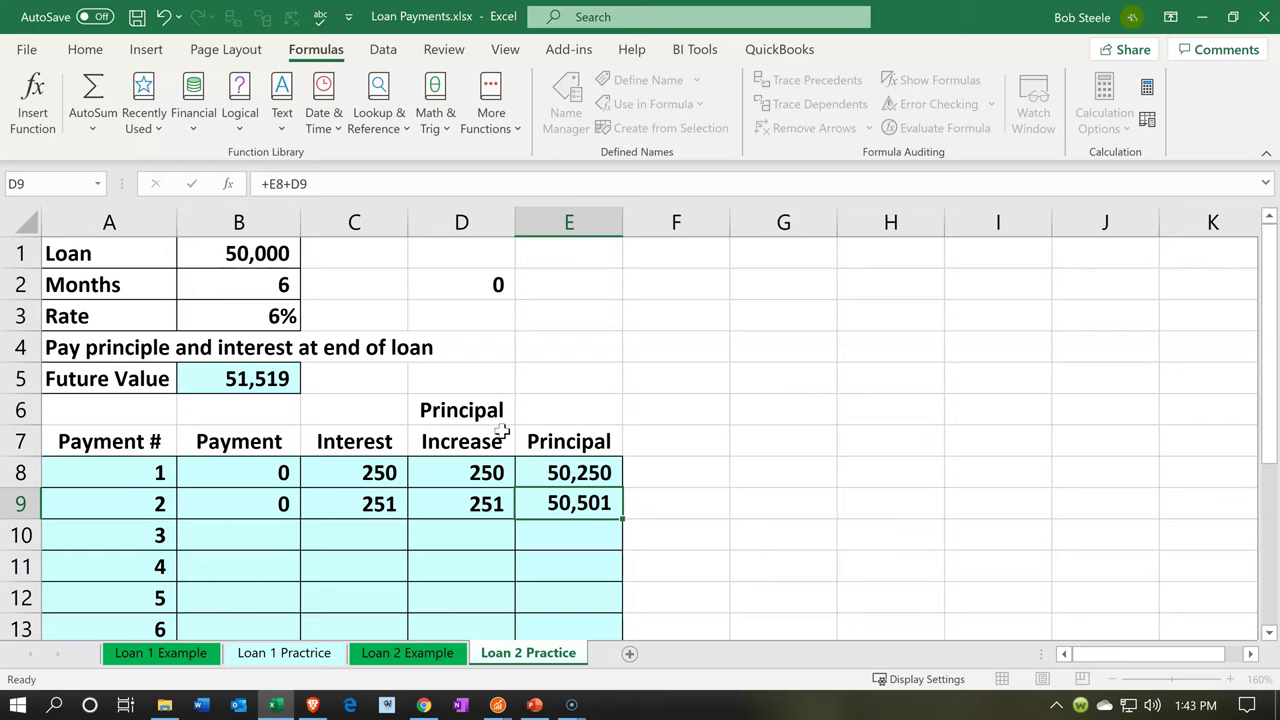
pyautogui.press('Return')
pyautogui.press('Left')
pyautogui.press('Left')
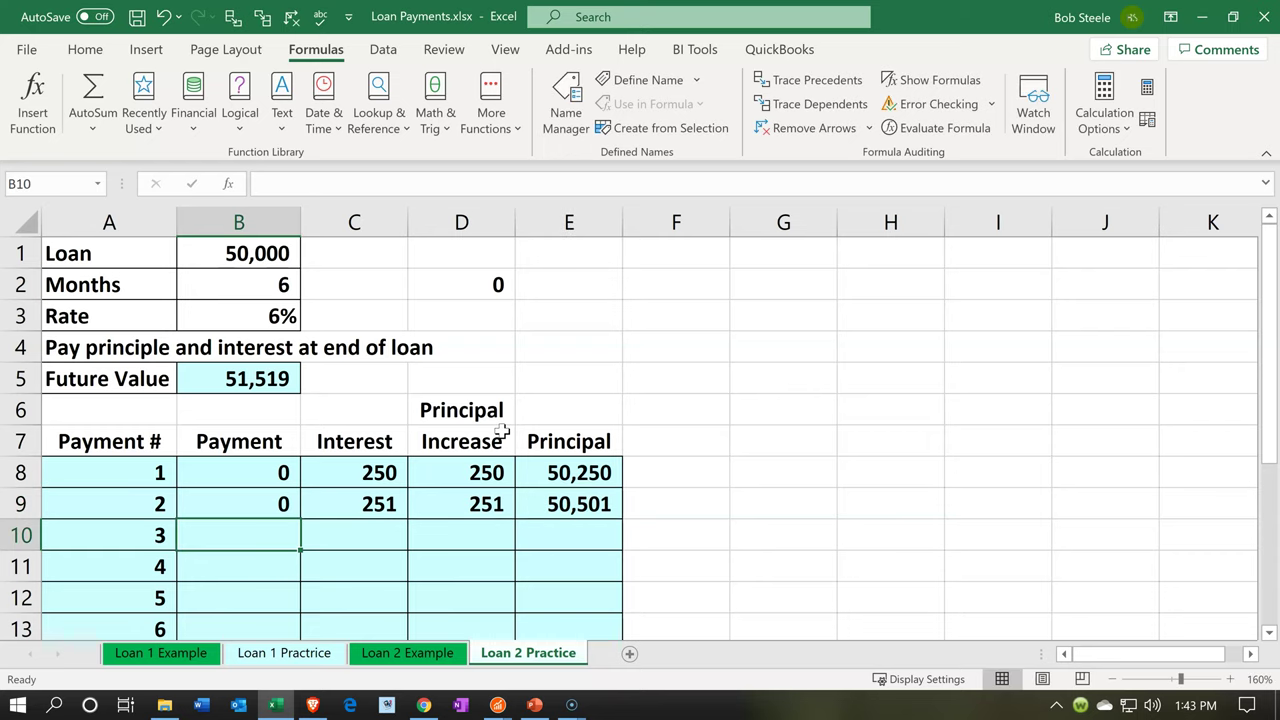
pyautogui.write('=')
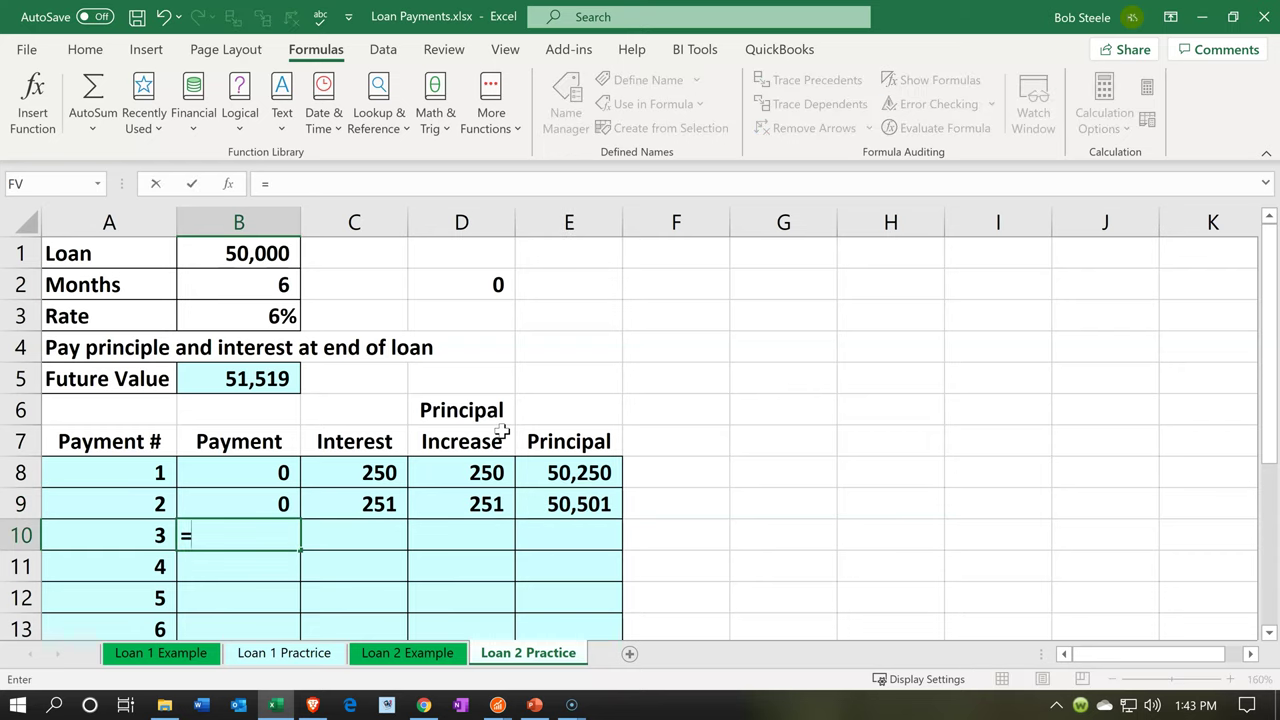
pyautogui.press('Right')
pyautogui.press('Right')
pyautogui.press('Right')
pyautogui.press('Up')
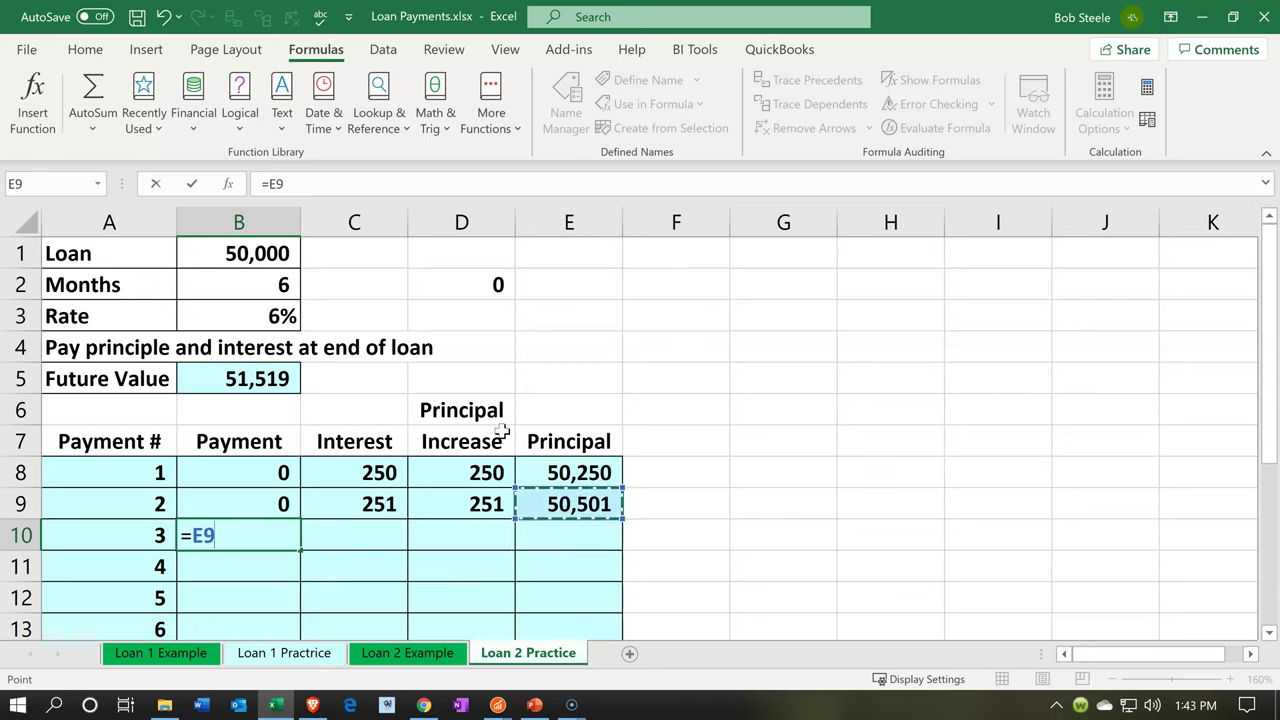
pyautogui.write('*')
pyautogui.press('Up')
pyautogui.press('Up')
pyautogui.press('Up')
pyautogui.press('Up')
pyautogui.press('Up')
pyautogui.press('Up')
pyautogui.press('Up')
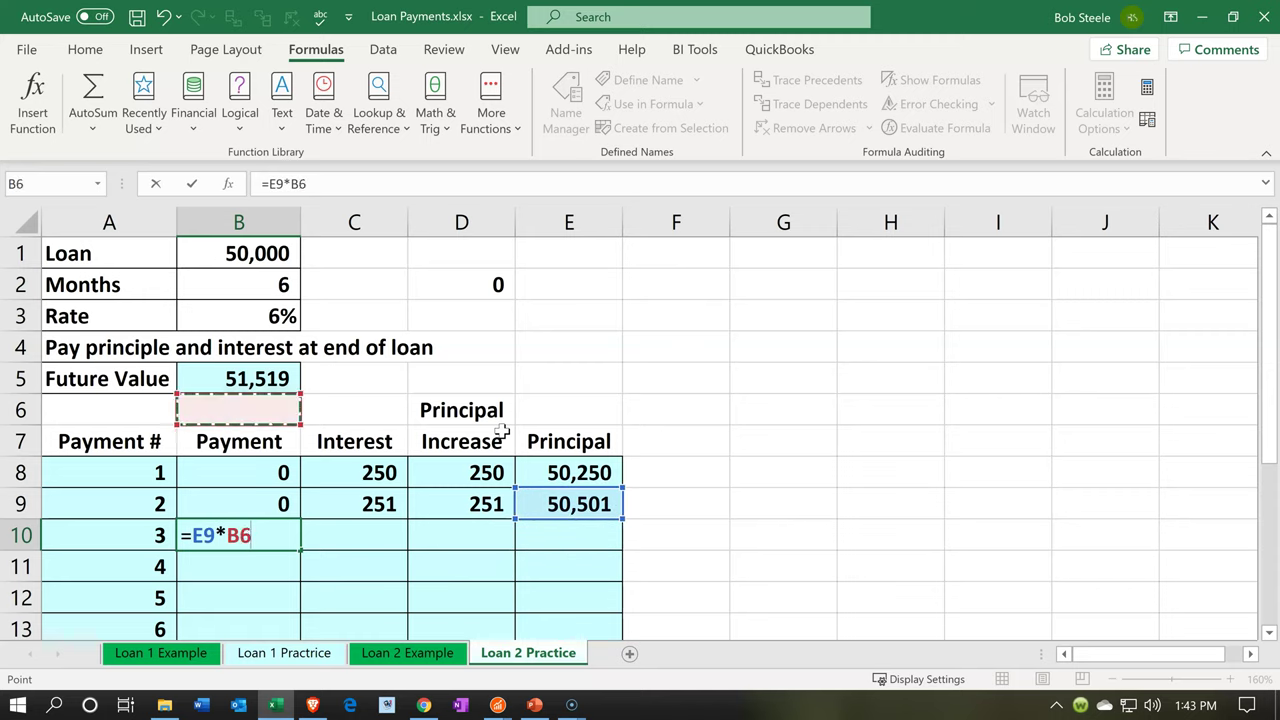
pyautogui.press('BackSpace')
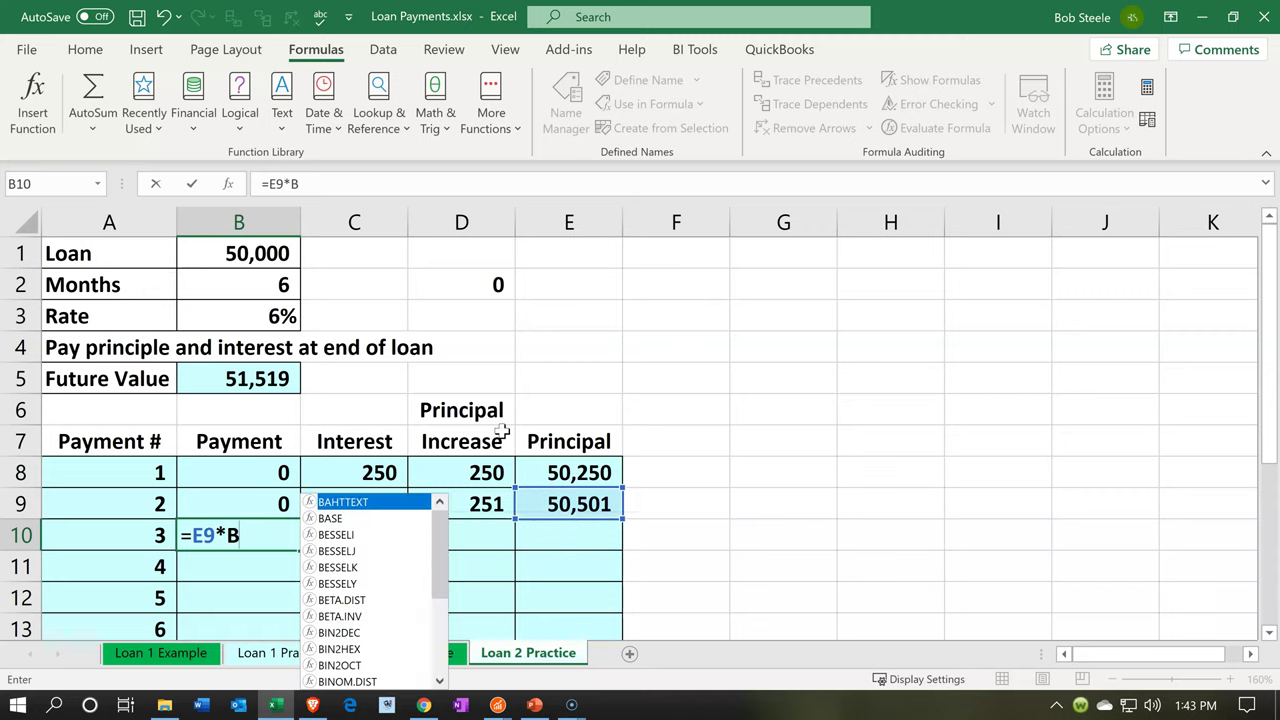
pyautogui.press('BackSpace')
pyautogui.press('BackSpace')
pyautogui.press('BackSpace')
pyautogui.press('BackSpace')
pyautogui.press('BackSpace')
# Enter 0 as the payment for payment 3 in B10 and calculate its interest in C10 with =E9*B3/12.
pyautogui.write('0')
pyautogui.press('Return')
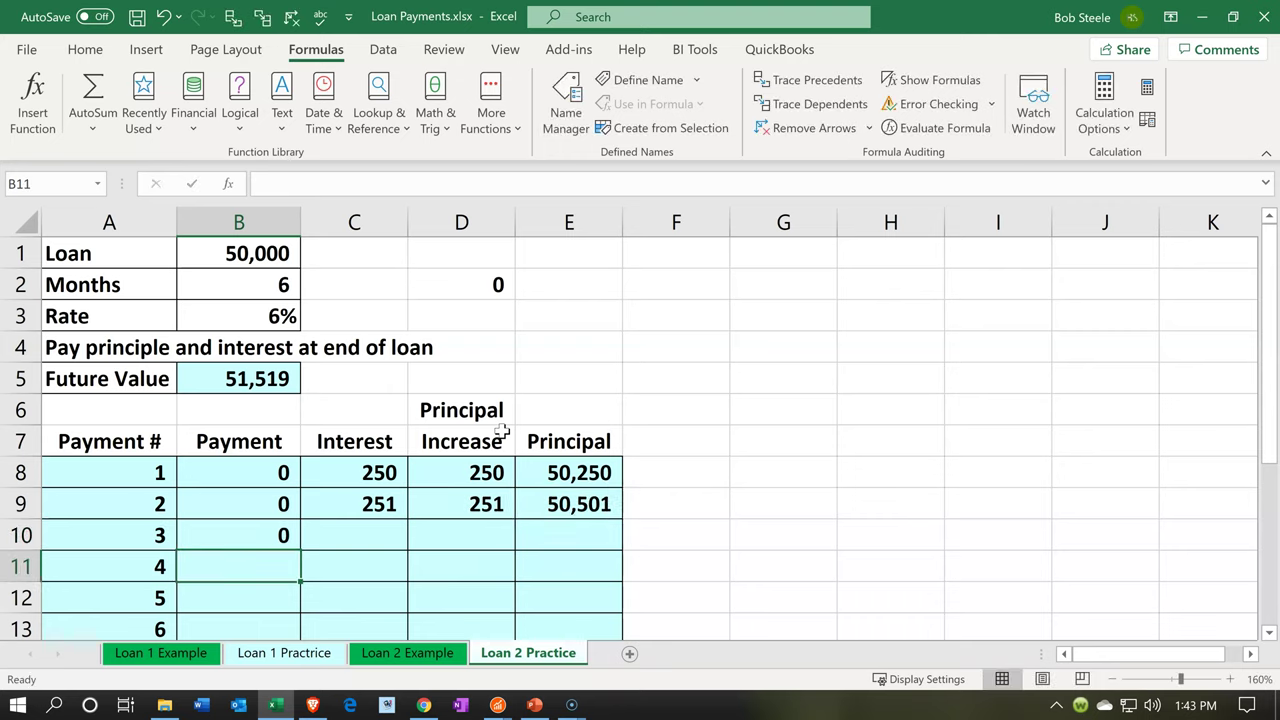
pyautogui.press('Up')
pyautogui.press('Right')
pyautogui.write('=')
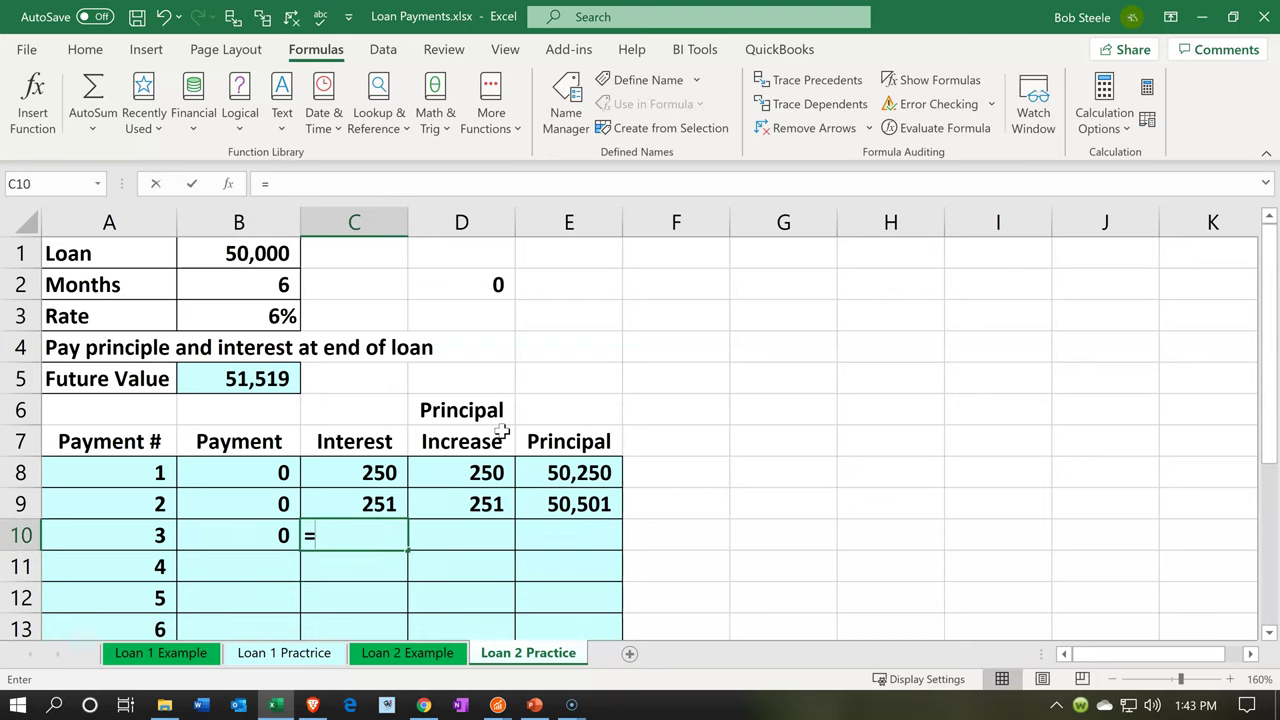
pyautogui.press('Right')
pyautogui.press('Right')
pyautogui.press('Right')
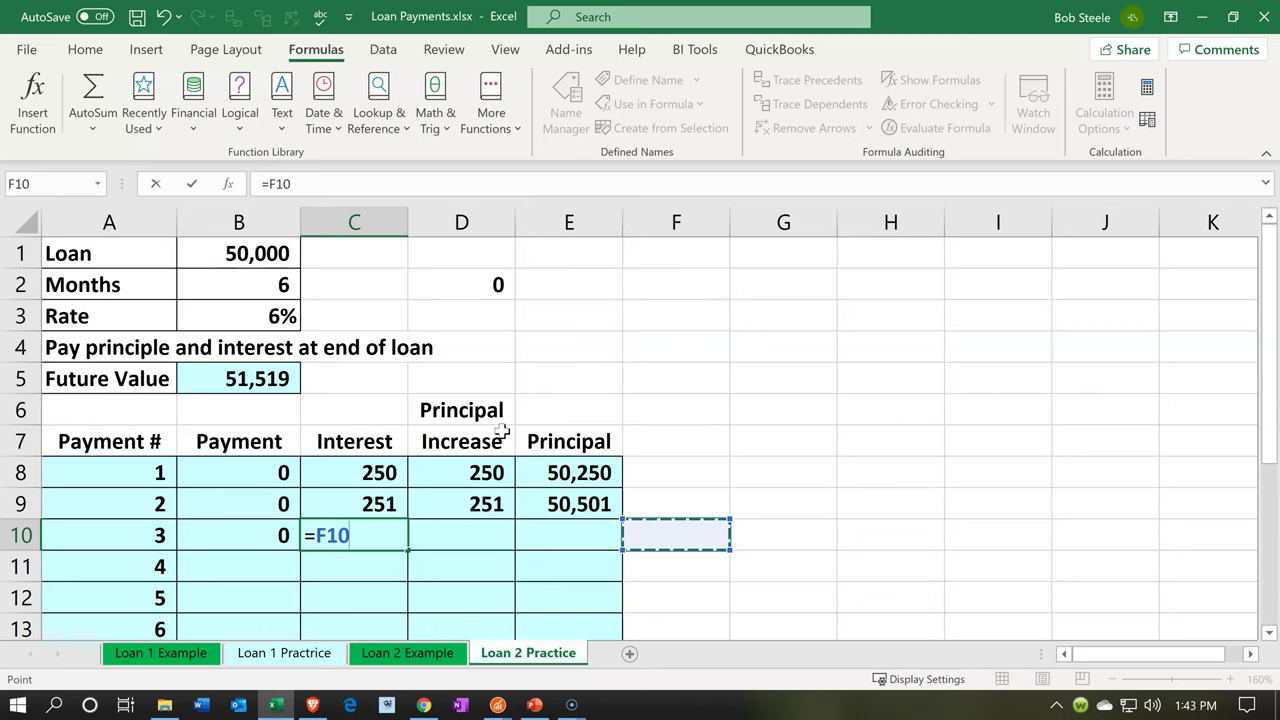
pyautogui.press('Left')
pyautogui.press('Up')
pyautogui.write('*')
pyautogui.press('Up')
pyautogui.press('Up')
pyautogui.press('Up')
pyautogui.press('Up')
pyautogui.press('Up')
pyautogui.press('Up')
pyautogui.press('Up')
pyautogui.press('Left')
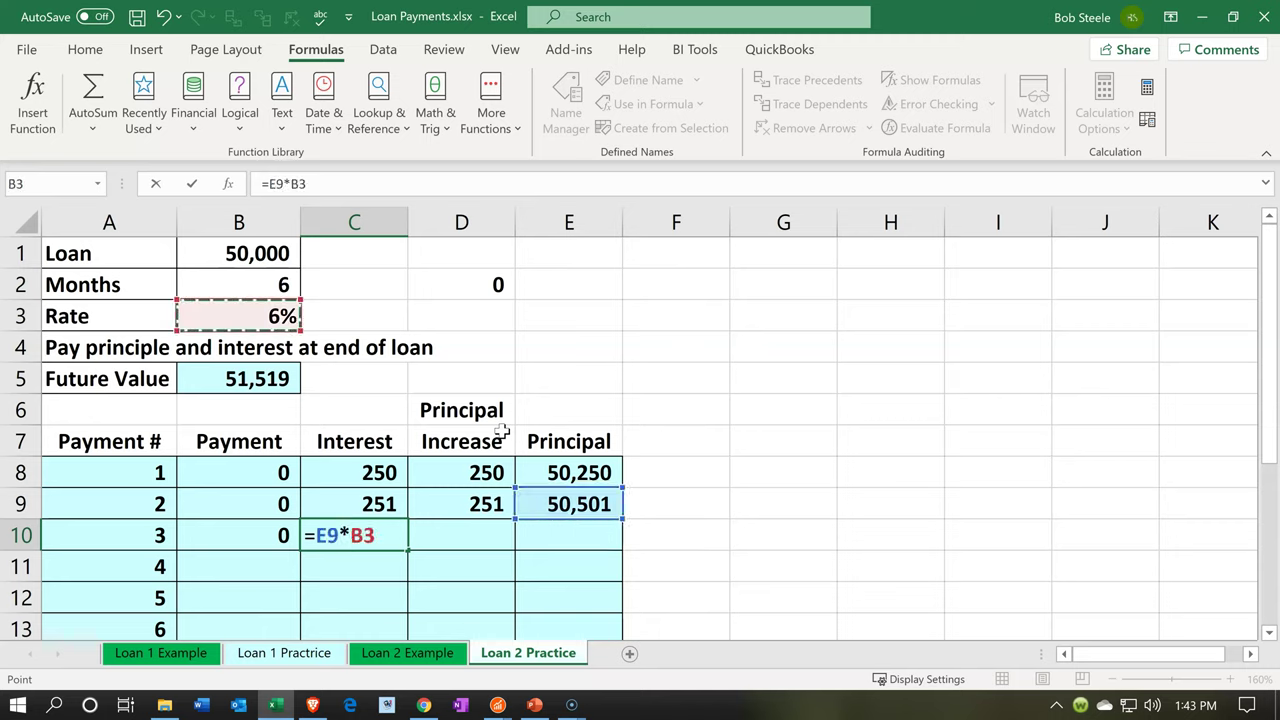
pyautogui.write('/12')
pyautogui.press('Return')
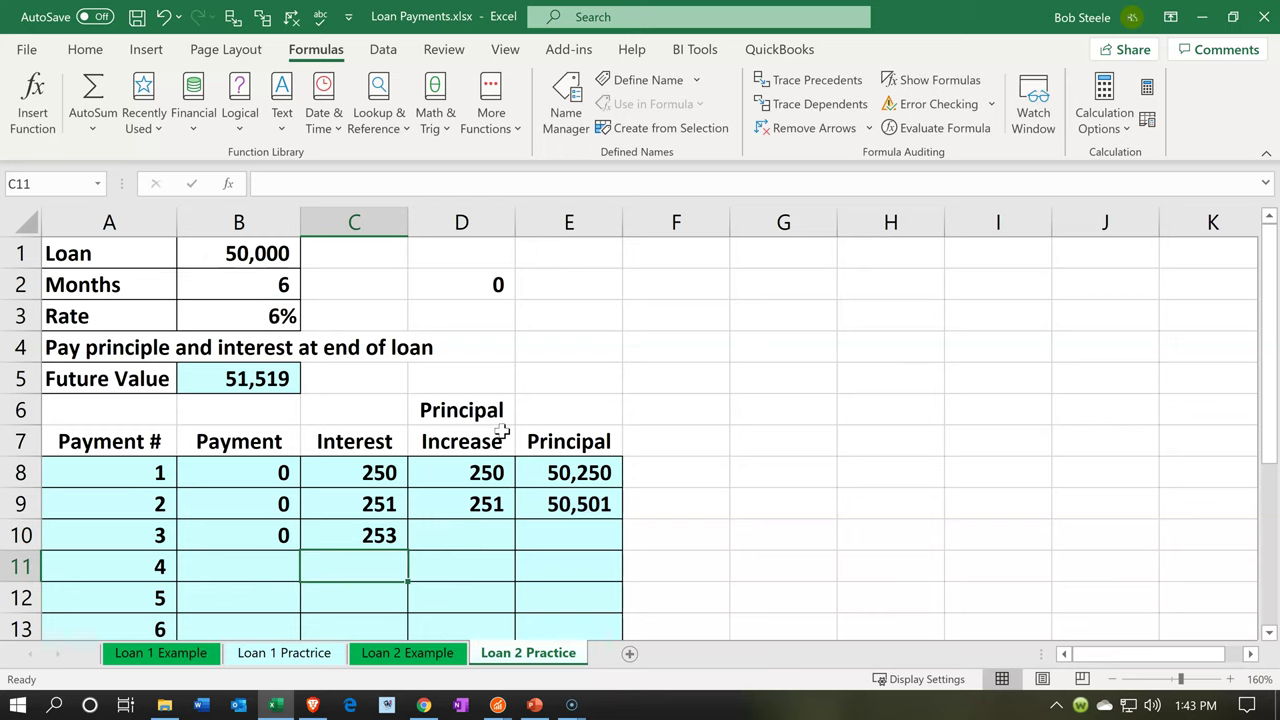
# Set the principal increase for payment 3 in D10 equal to its interest with +C10.
pyautogui.press('Right')
pyautogui.press('Up')
pyautogui.write('+')
pyautogui.press('Left')
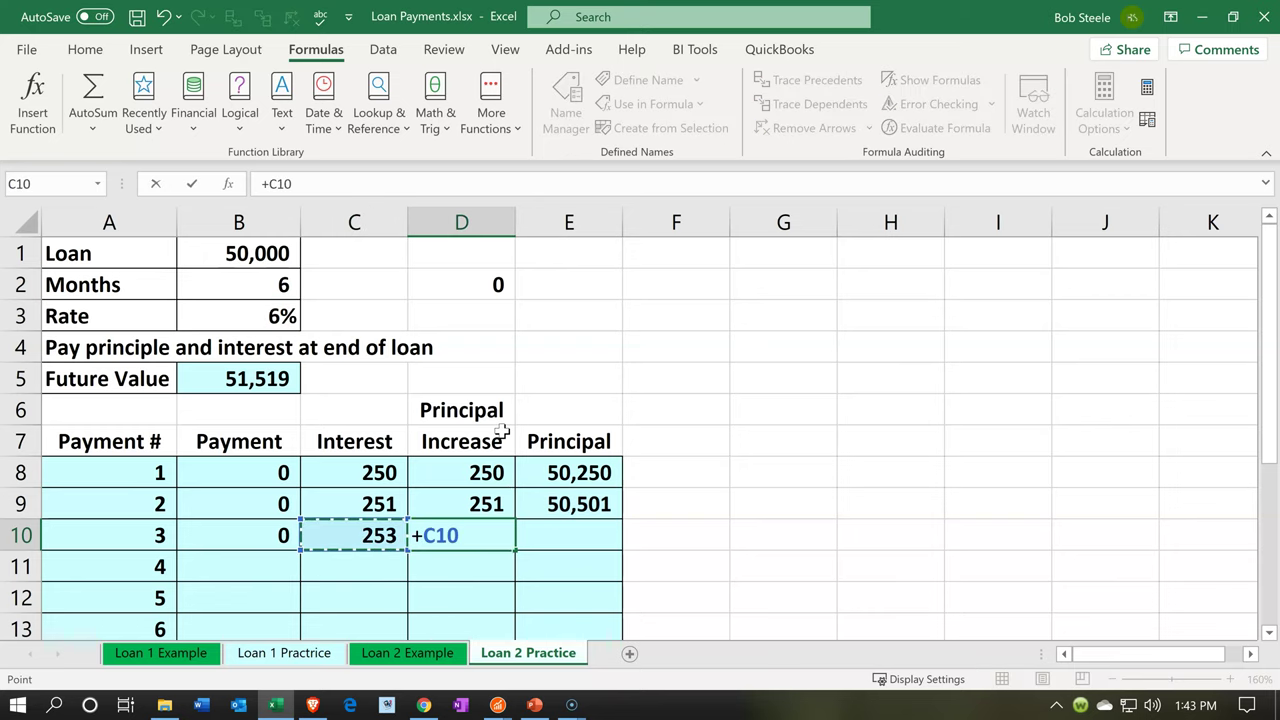
pyautogui.press('Return')
# Calculate the principal after payment 3 in E10 with +E9+D10.
pyautogui.press('Right')
pyautogui.press('Up')
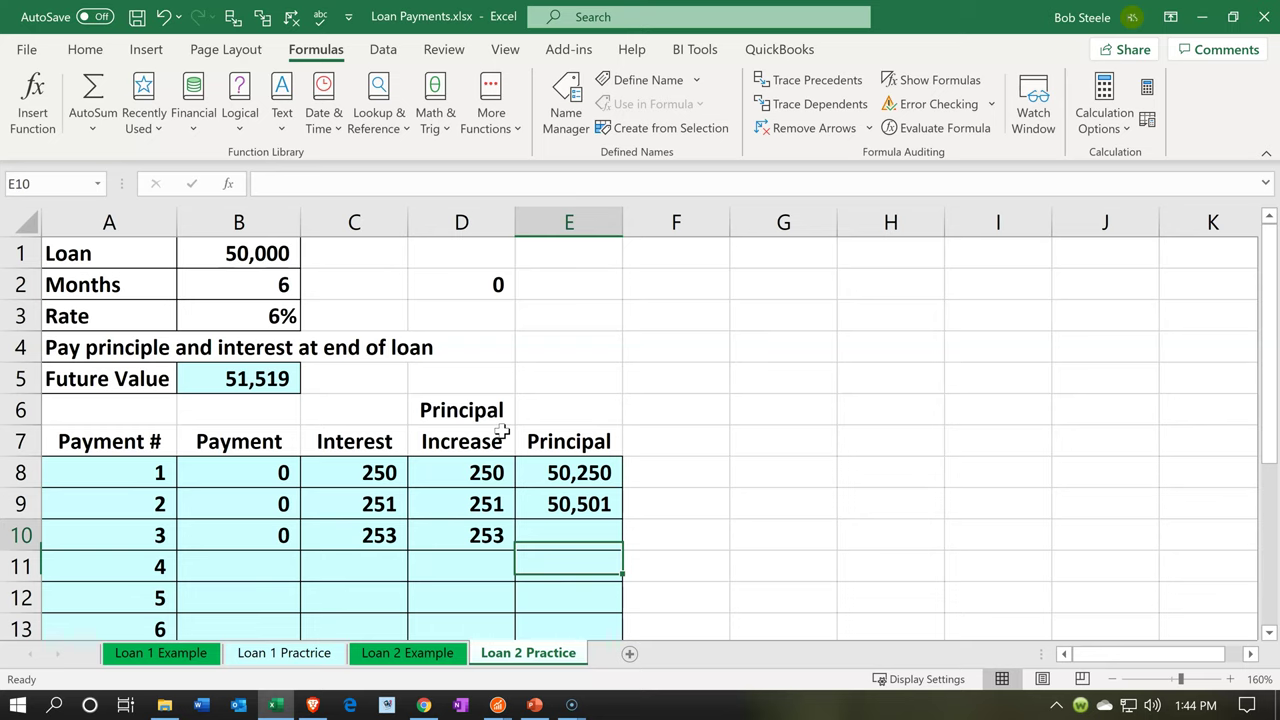
pyautogui.write('+')
pyautogui.press('Up')
pyautogui.write('+')
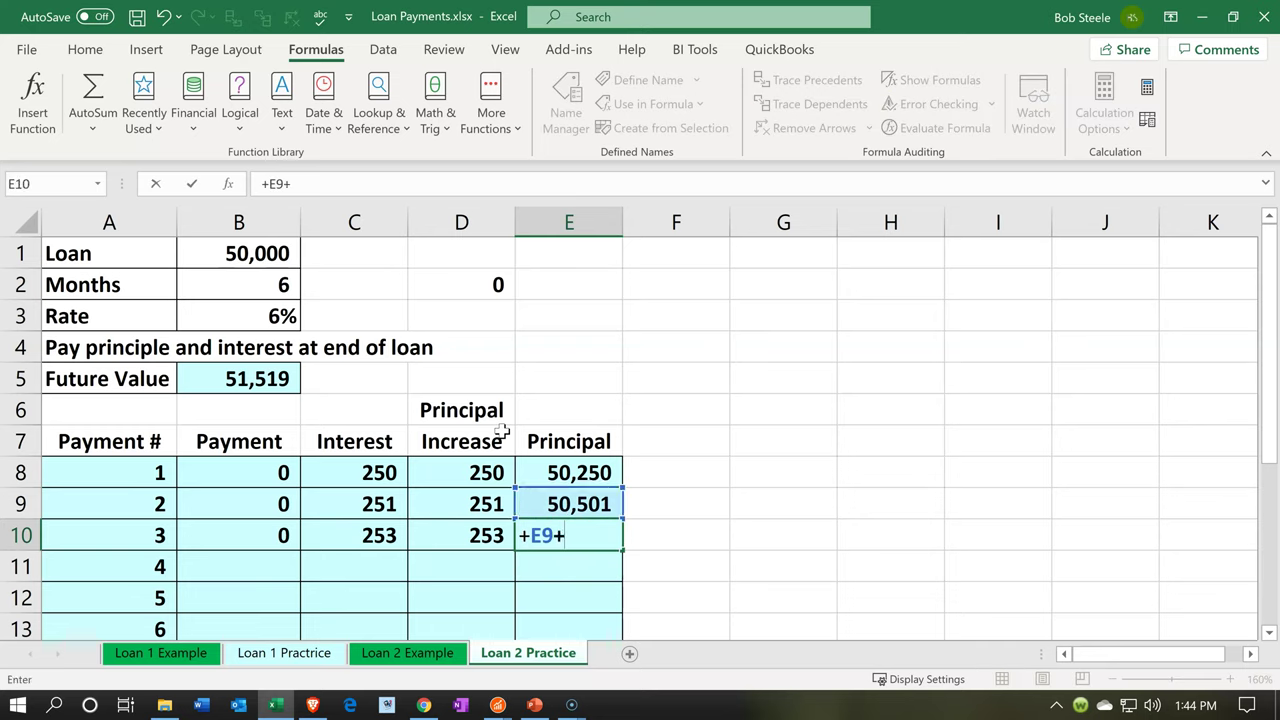
pyautogui.press('Left')
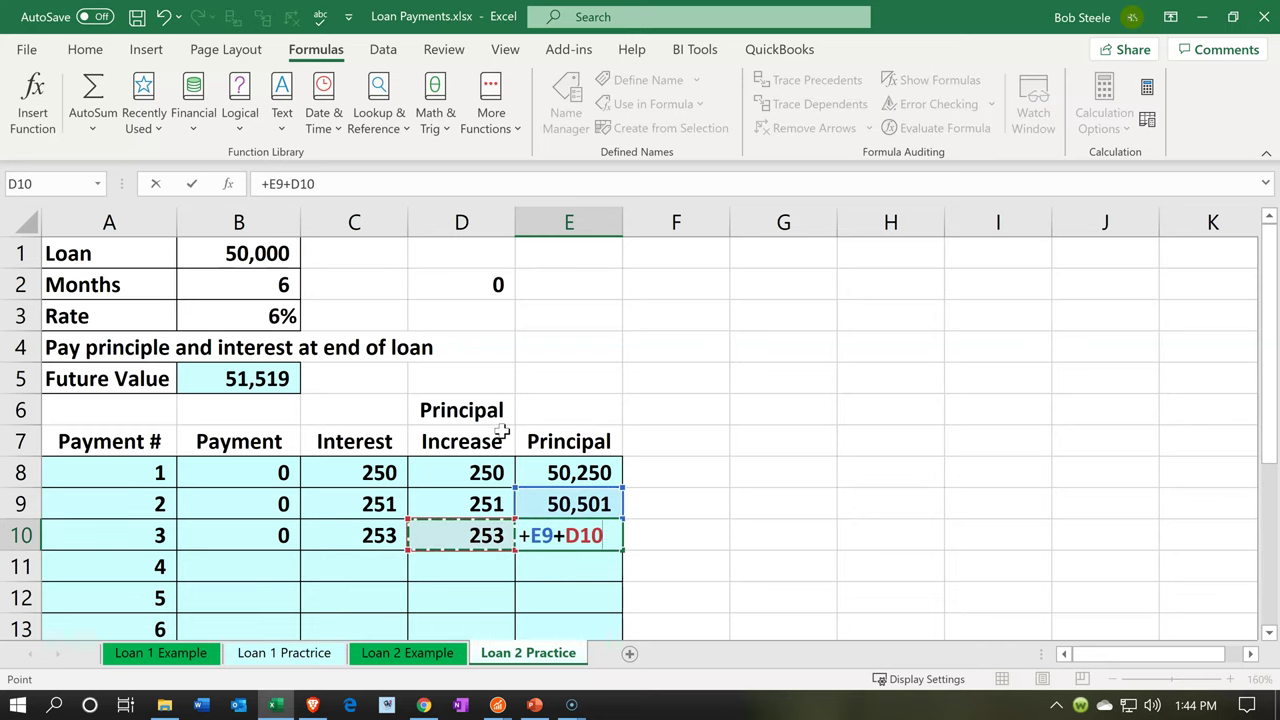
pyautogui.hotkey('ctrl', 'Return')
pyautogui.press('Return')
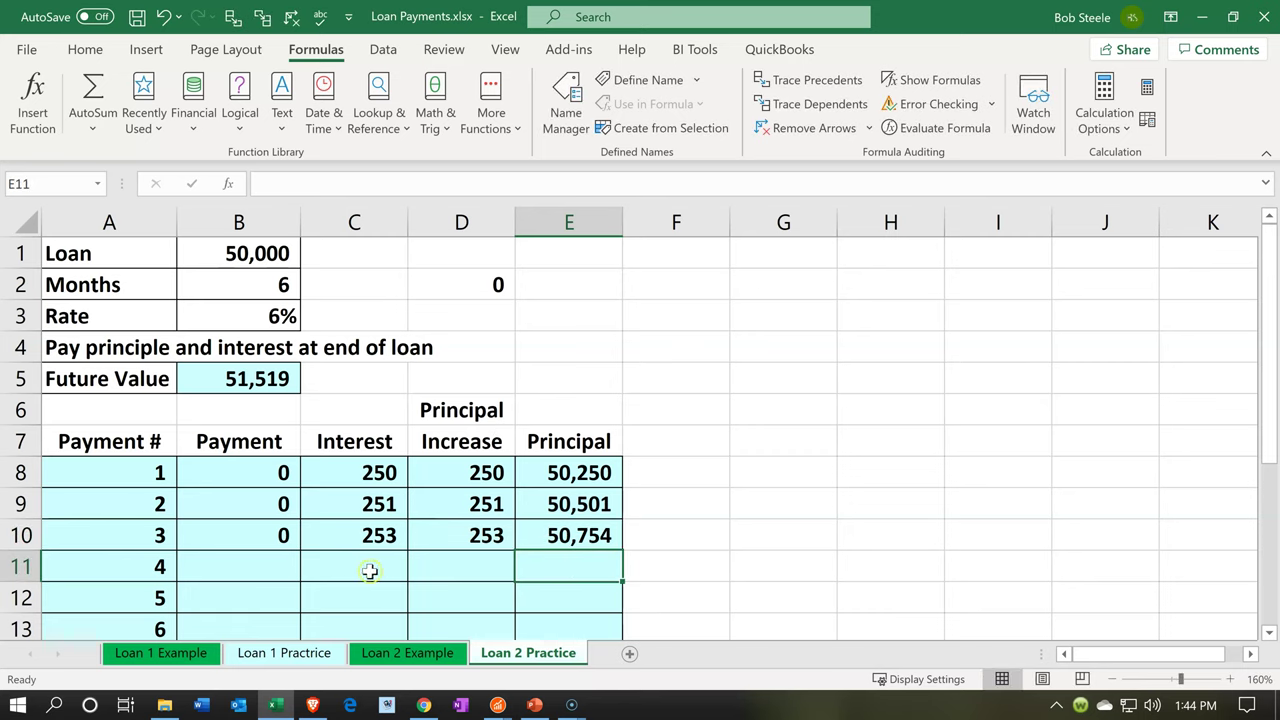
# Try to copy the payment 3 row B10:E10 down into row 11 and inspect the interest formula in C11.
pyautogui.click(277, 536)
pyautogui.moveTo(277, 536); pyautogui.dragTo(578, 540)
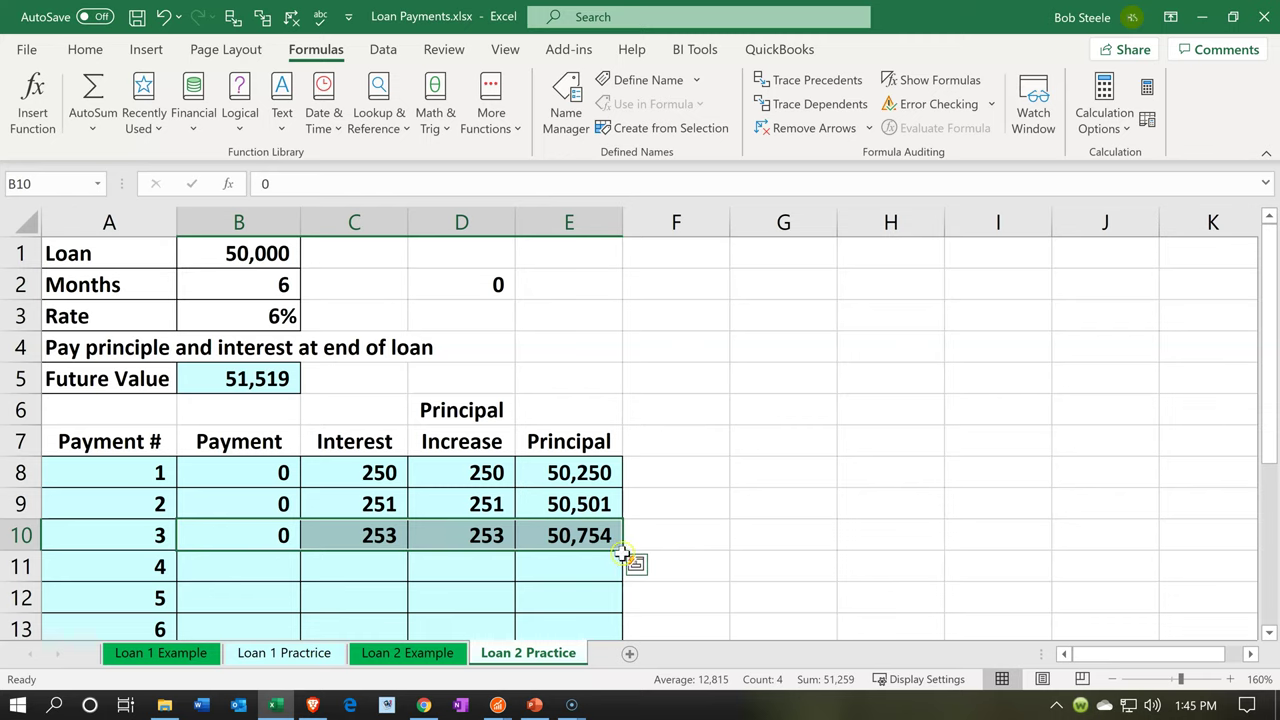
pyautogui.moveTo(621, 548); pyautogui.dragTo(620, 569)
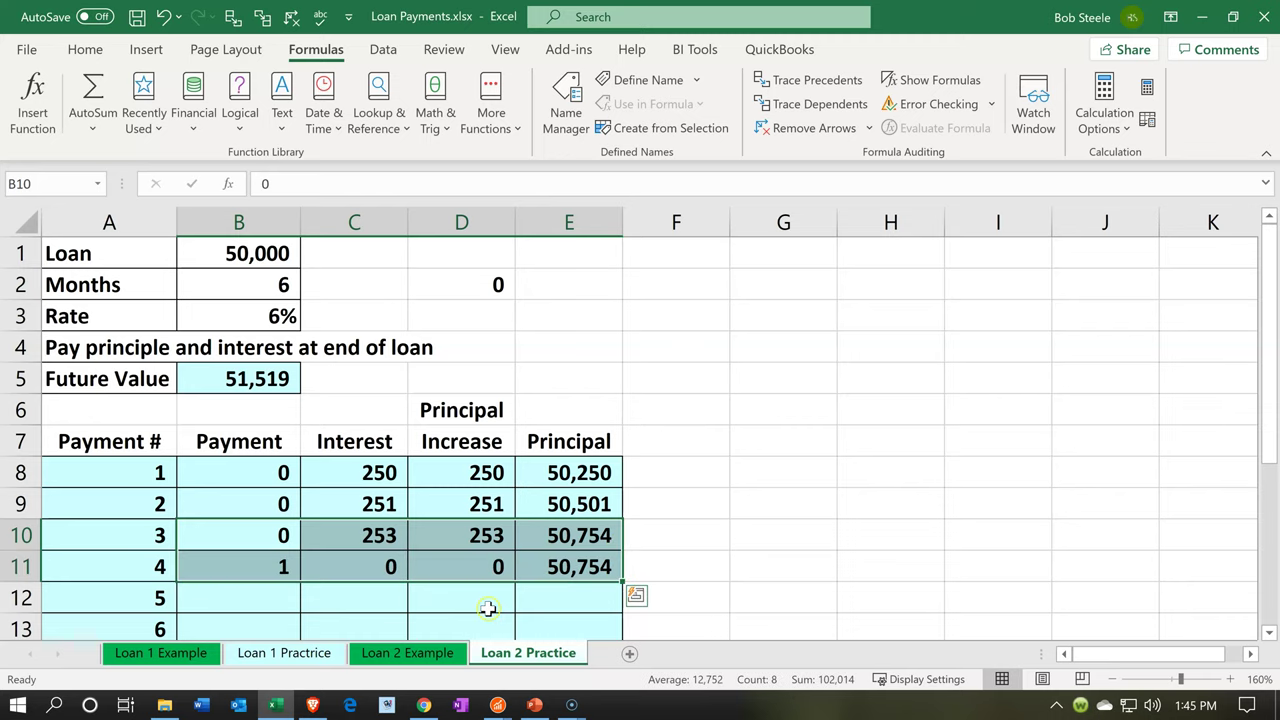
pyautogui.click(487, 608)
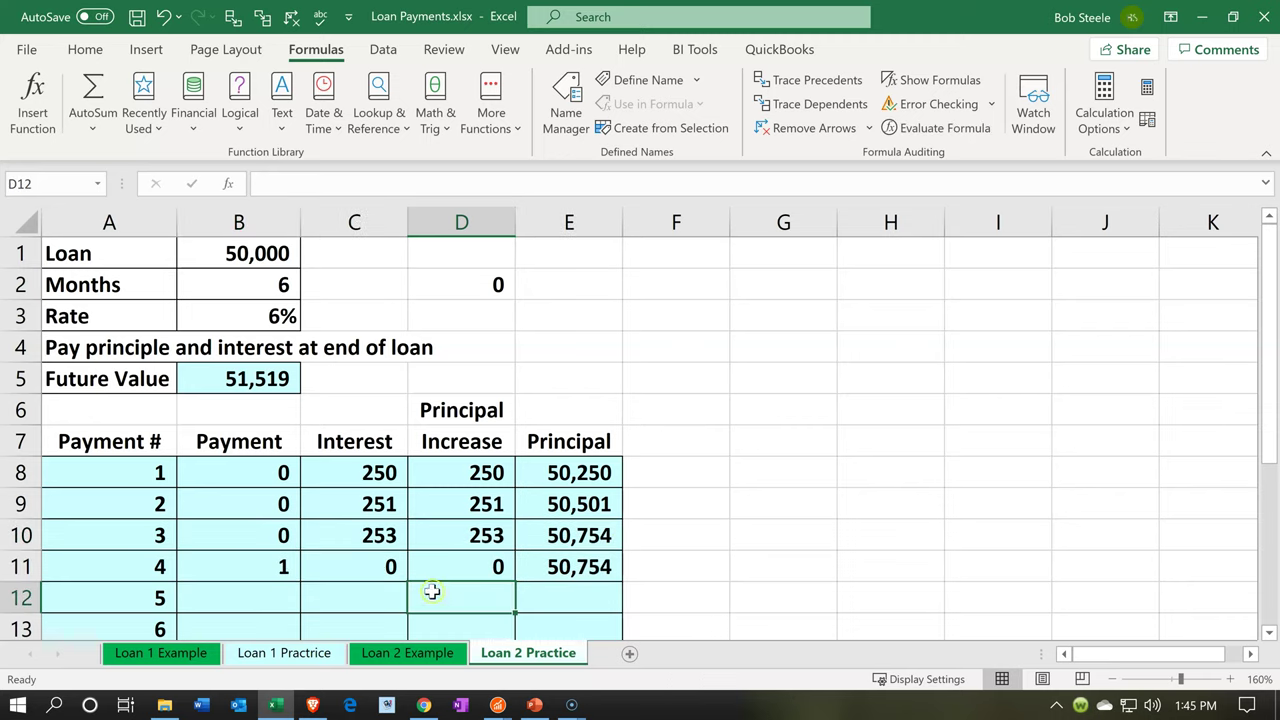
pyautogui.doubleClick(381, 571)
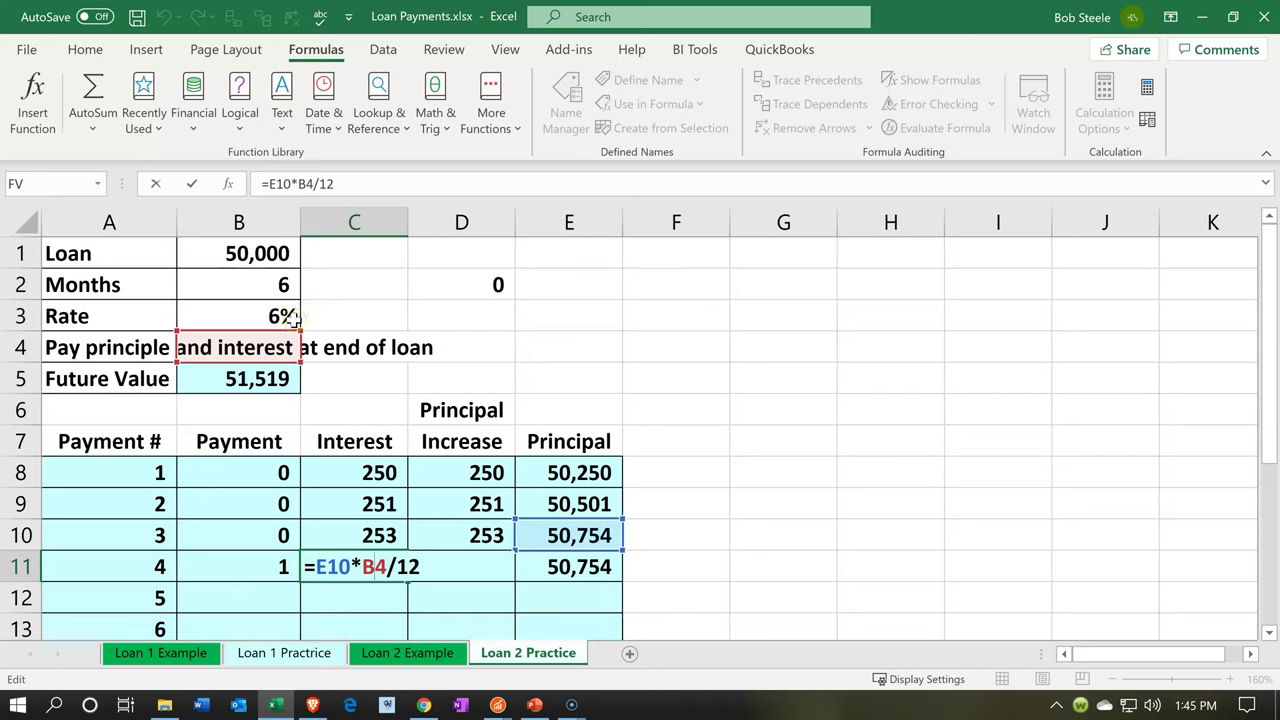
pyautogui.press('Return')
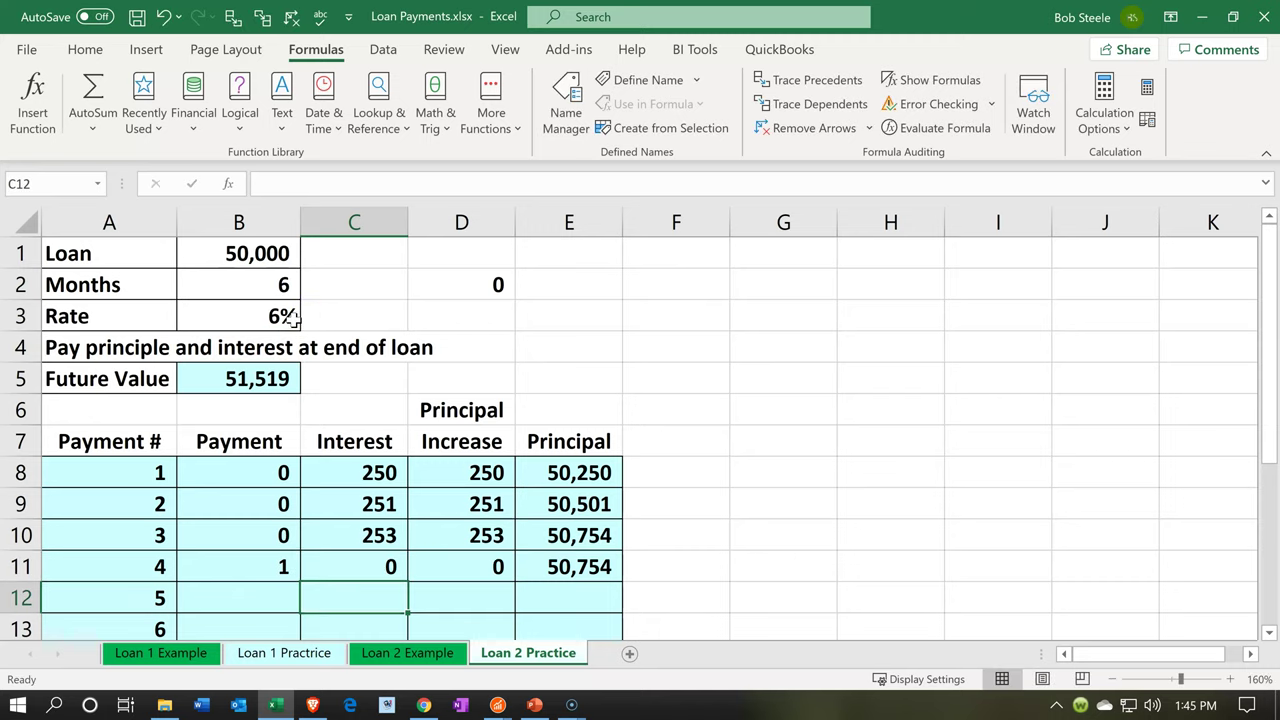
# Clear the copied payment 4 values from B11:E11.
pyautogui.click(290, 566)
pyautogui.moveTo(290, 566); pyautogui.dragTo(530, 566)
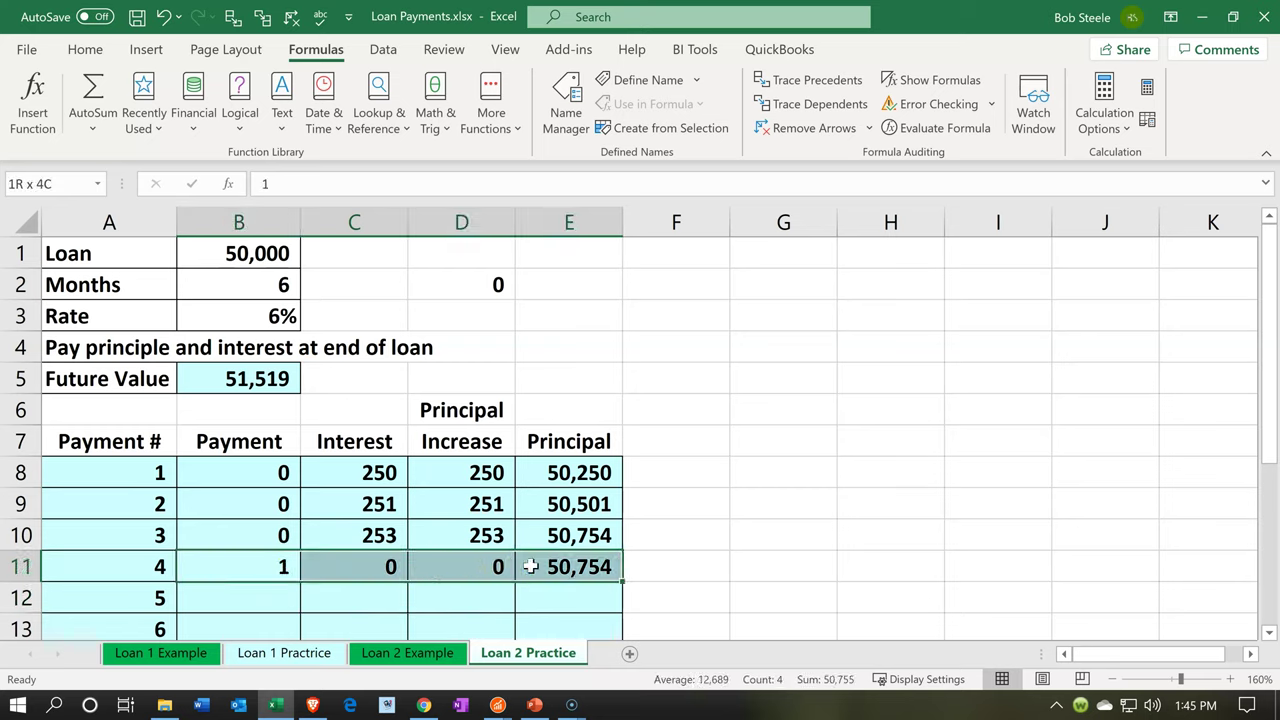
pyautogui.press('Delete')
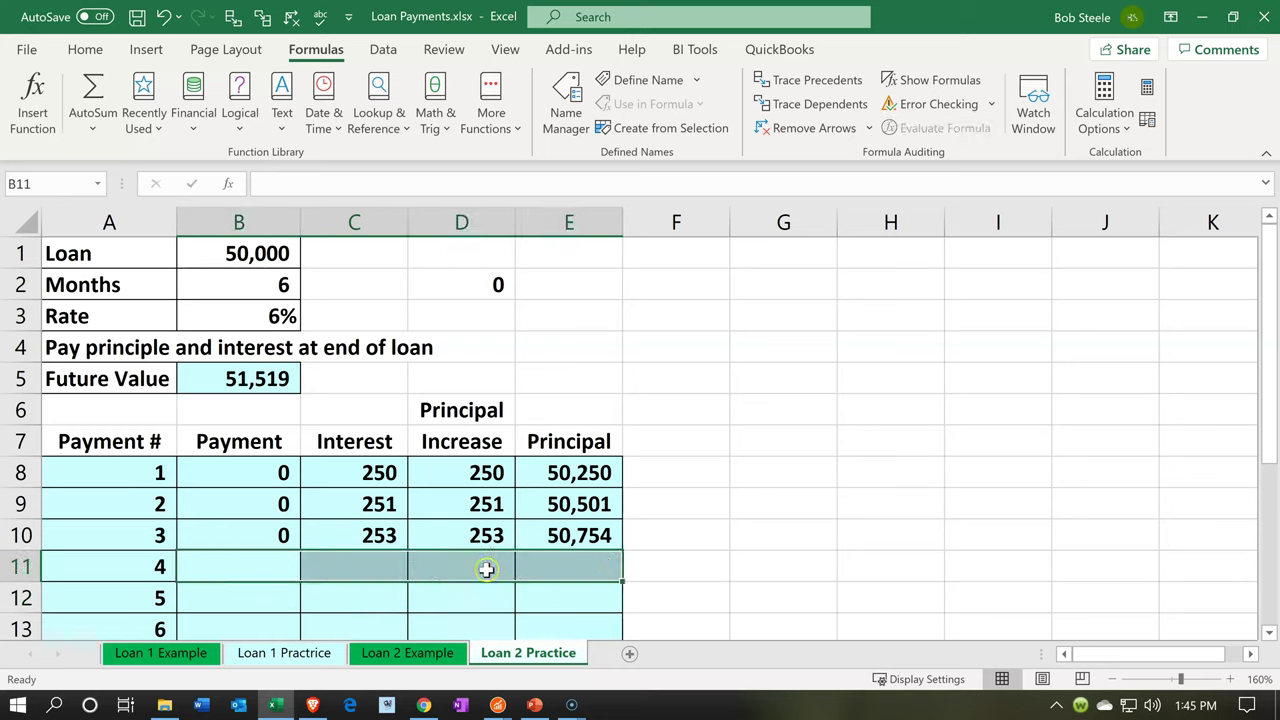
# Make the rate reference absolute in the payment 3 interest formula in C10, giving =E9*$B$3/12.
pyautogui.doubleClick(368, 535)
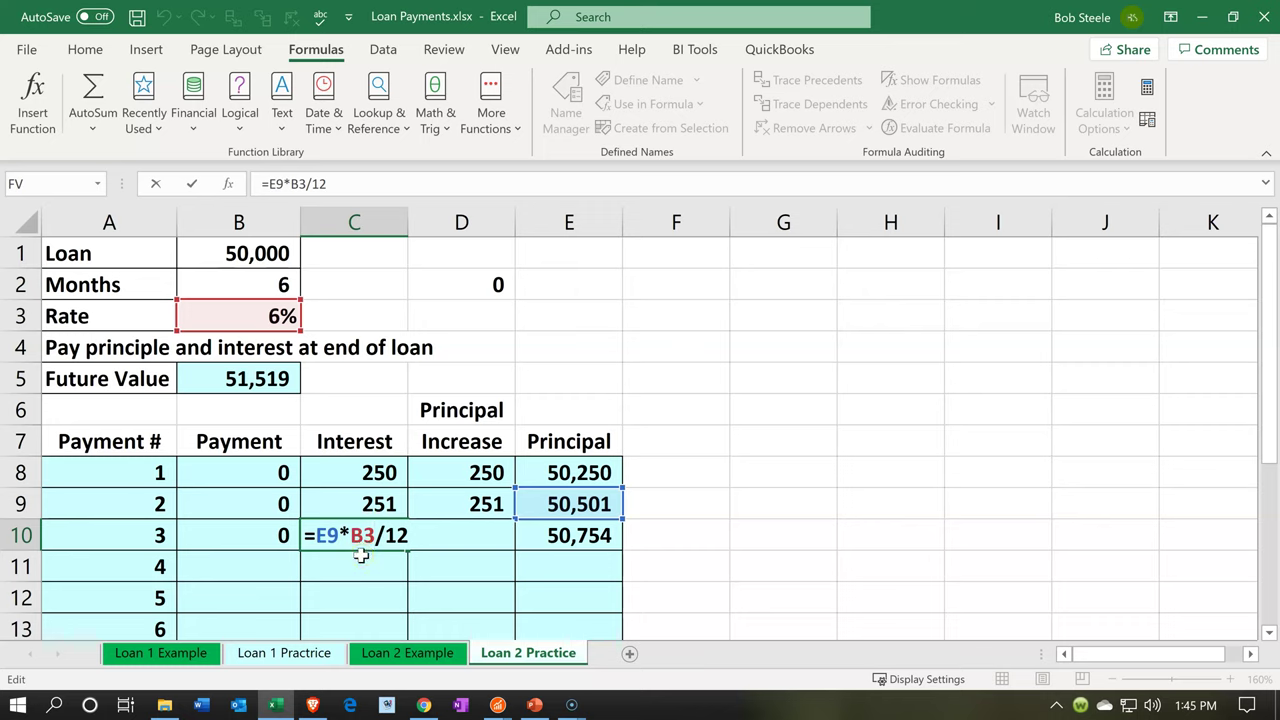
pyautogui.press('F4')
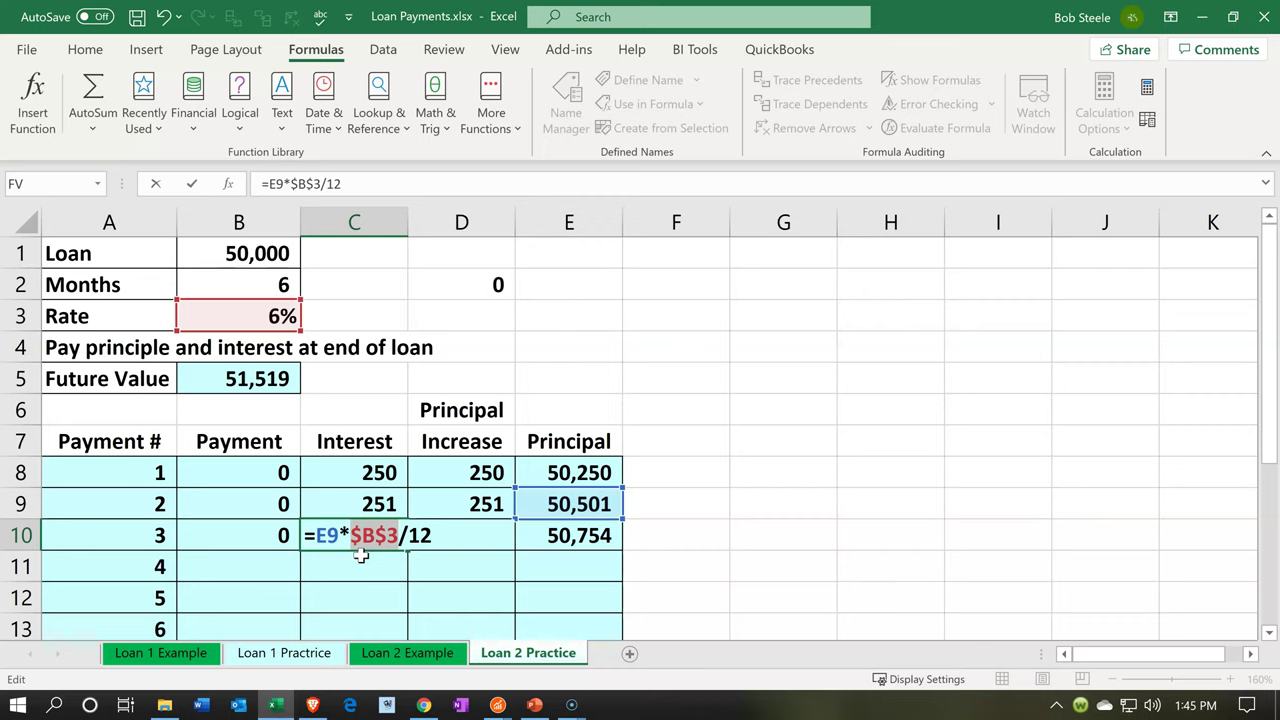
pyautogui.press('Return')
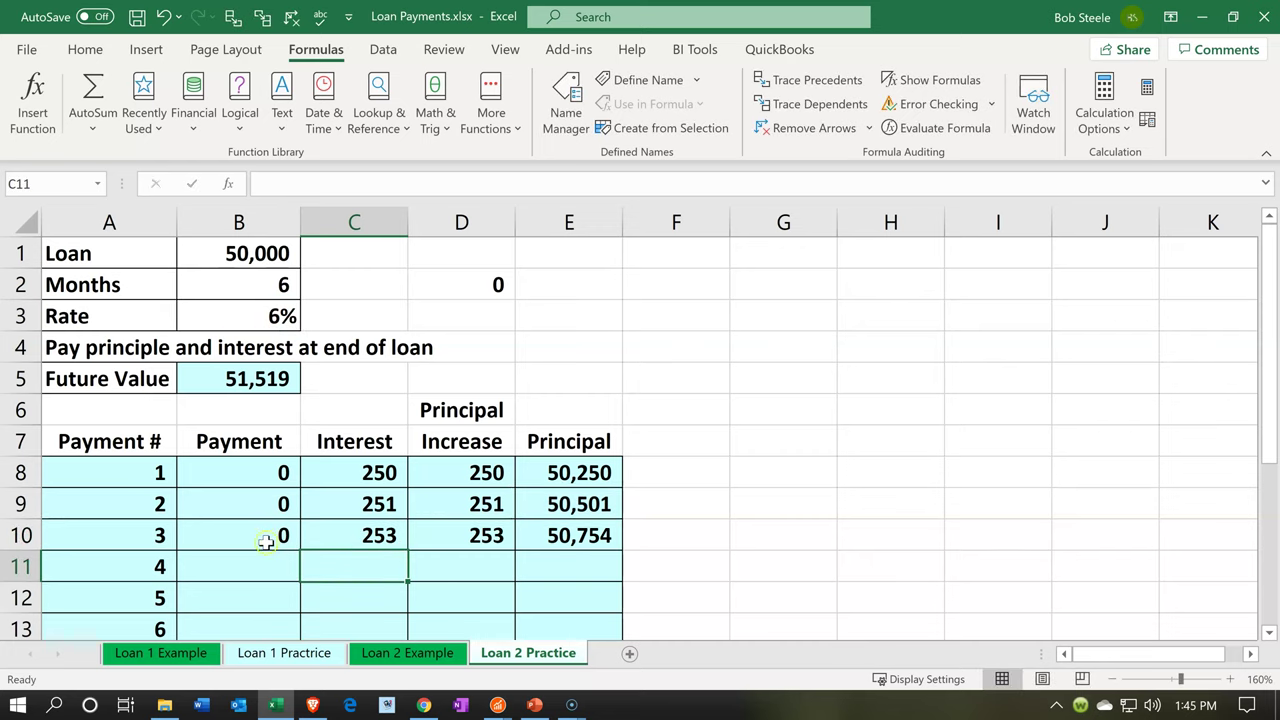
# Fill B10:E10 down through payment 6 in row 13 and compare the final principal in E13 with the future value in B5.
pyautogui.moveTo(238, 535); pyautogui.dragTo(586, 535)
pyautogui.scroll(-1, 604, 561)
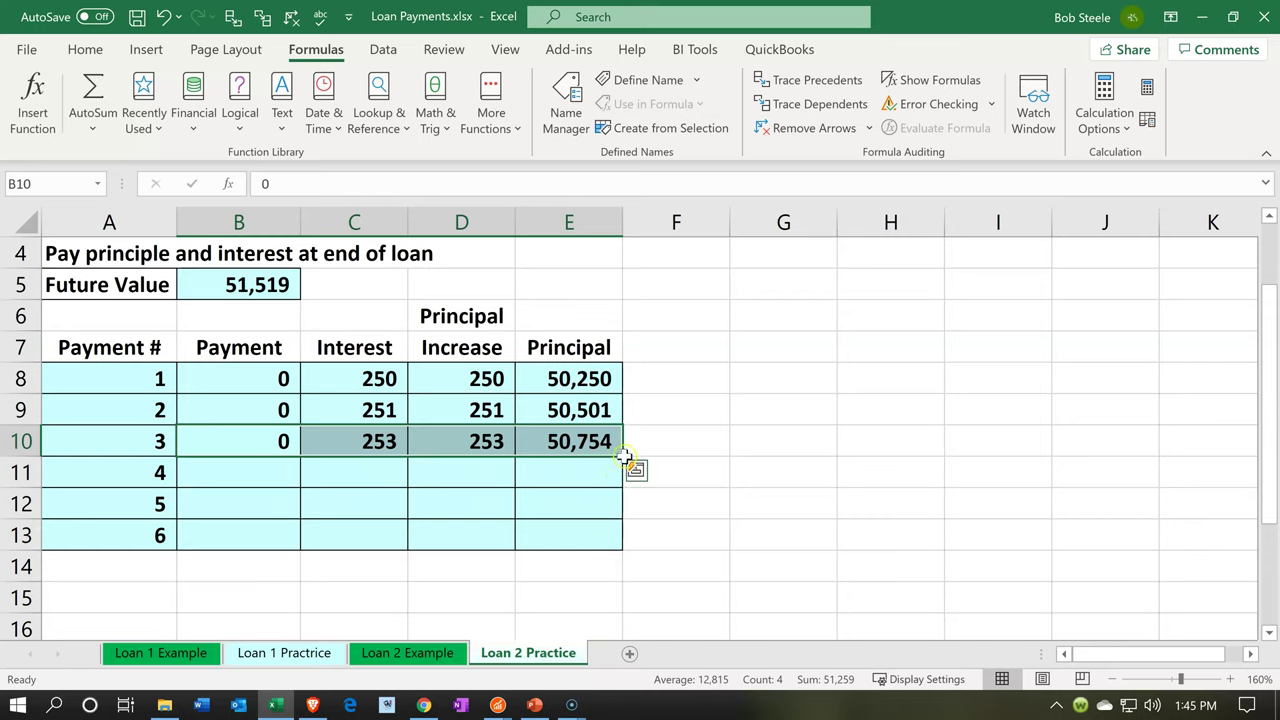
pyautogui.moveTo(623, 455); pyautogui.dragTo(614, 543)
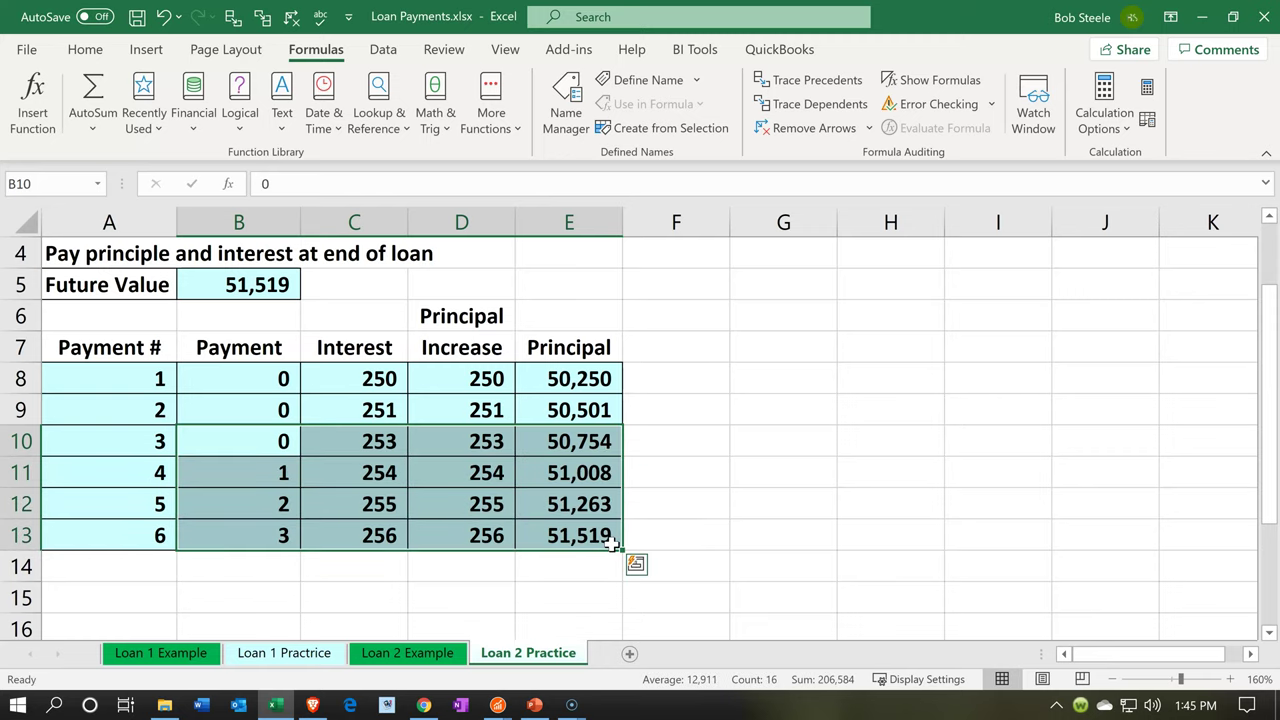
pyautogui.click(531, 600)
pyautogui.click(556, 536)
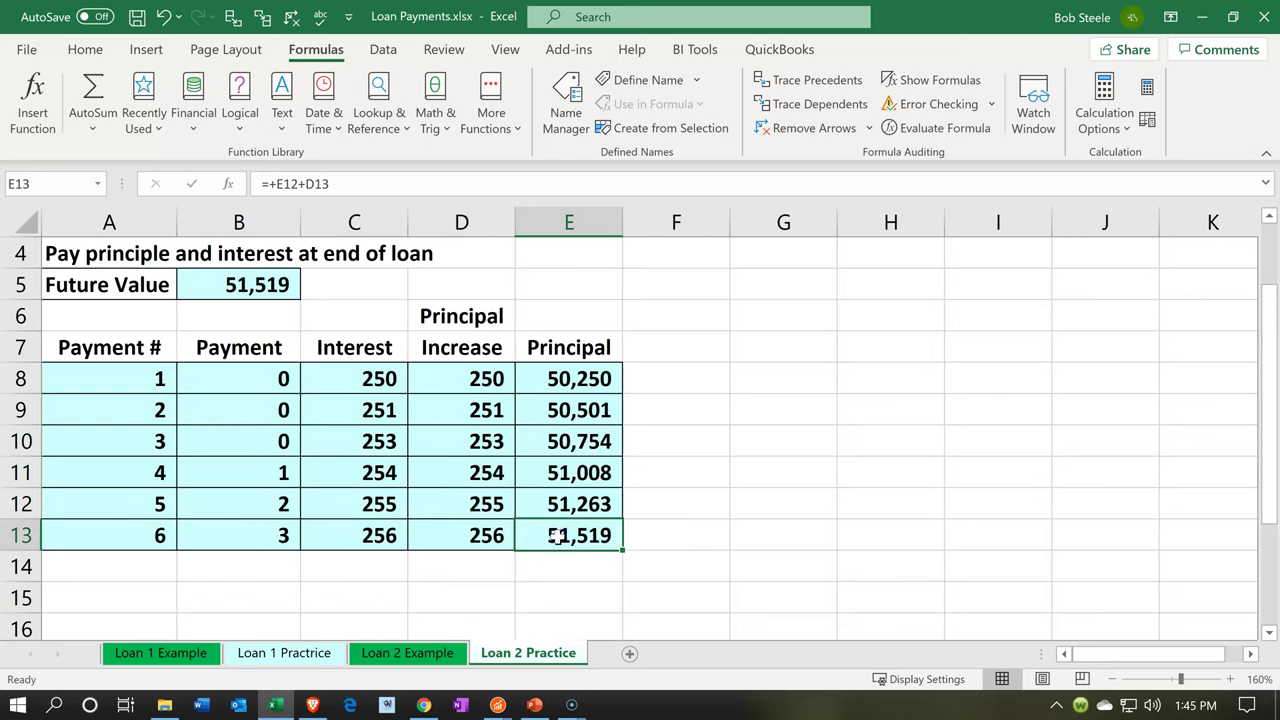
pyautogui.click(276, 286)
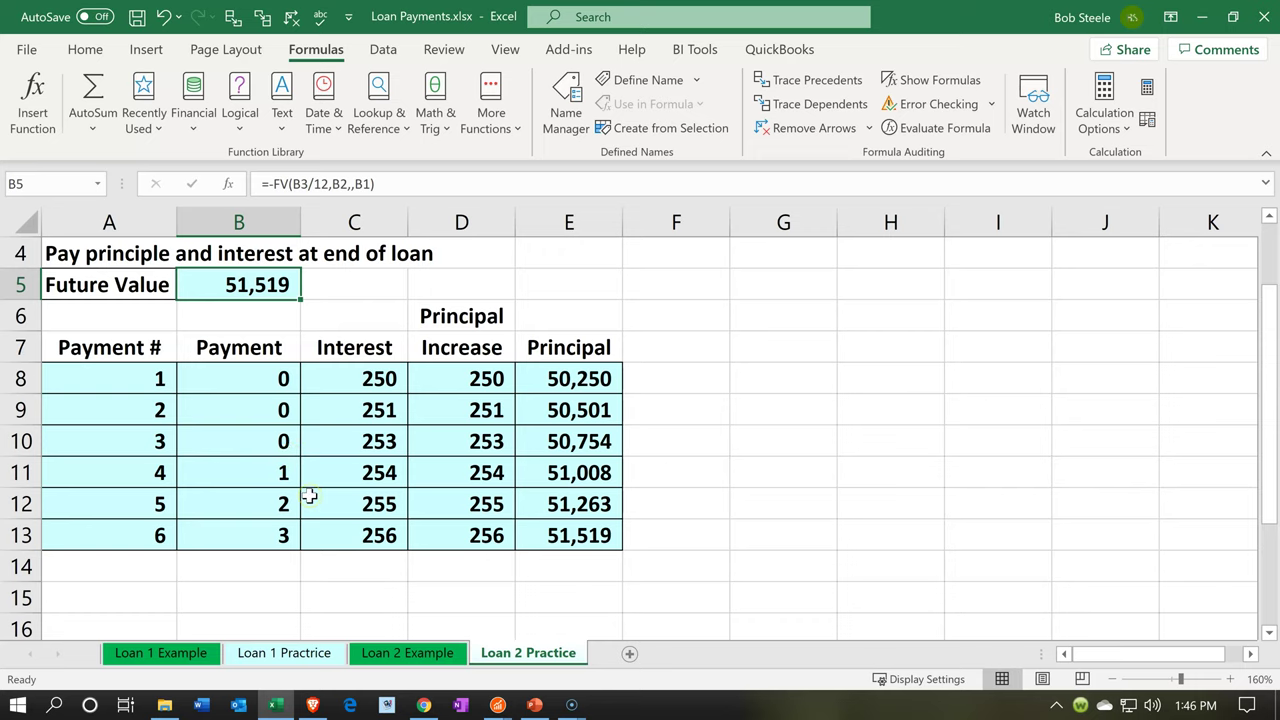
# Shade the payment 1 row A8:E8 light green and check its principal increase and principal formulas in D8 and E8.
pyautogui.scroll(1, 310, 497)
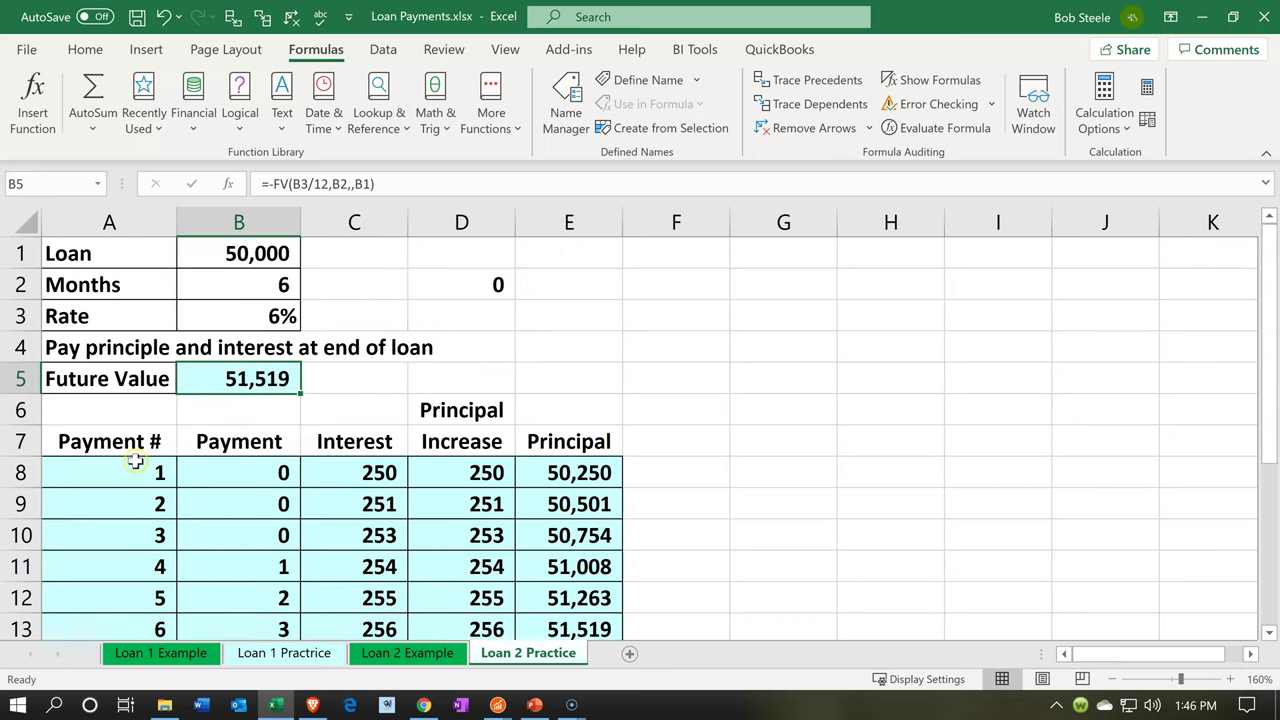
pyautogui.moveTo(135, 470); pyautogui.dragTo(598, 470)
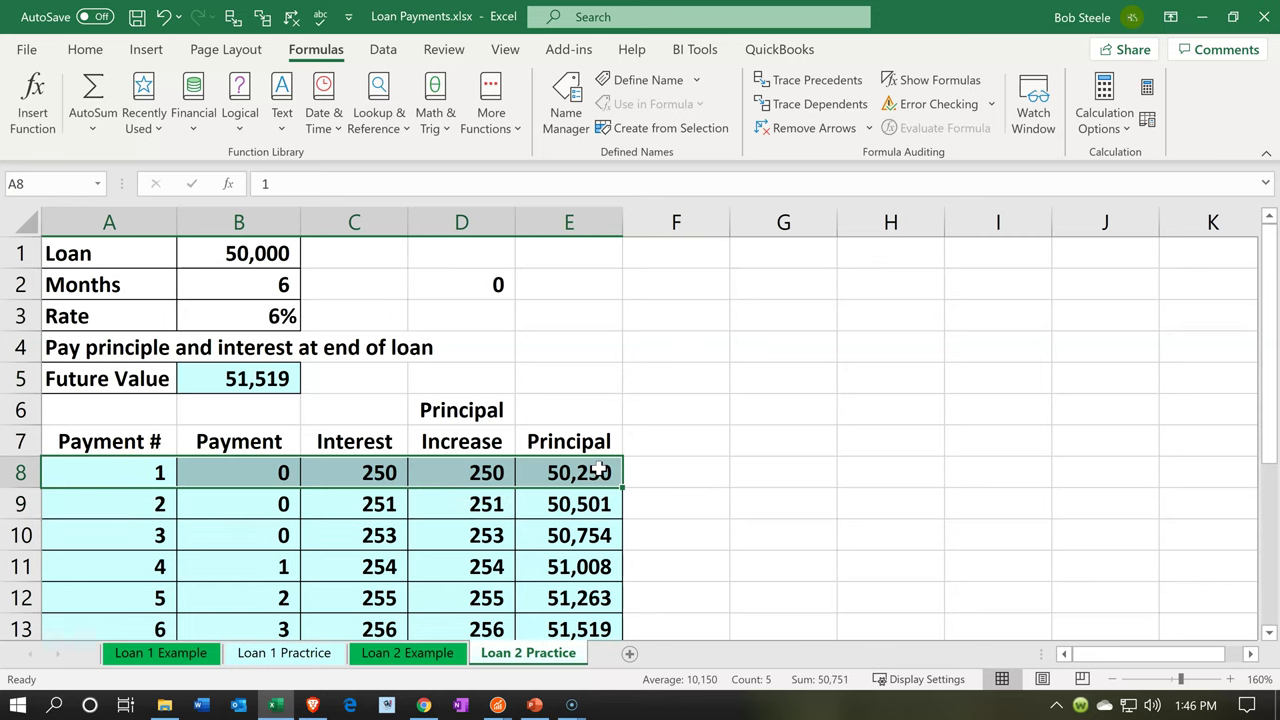
pyautogui.rightClick(598, 470)
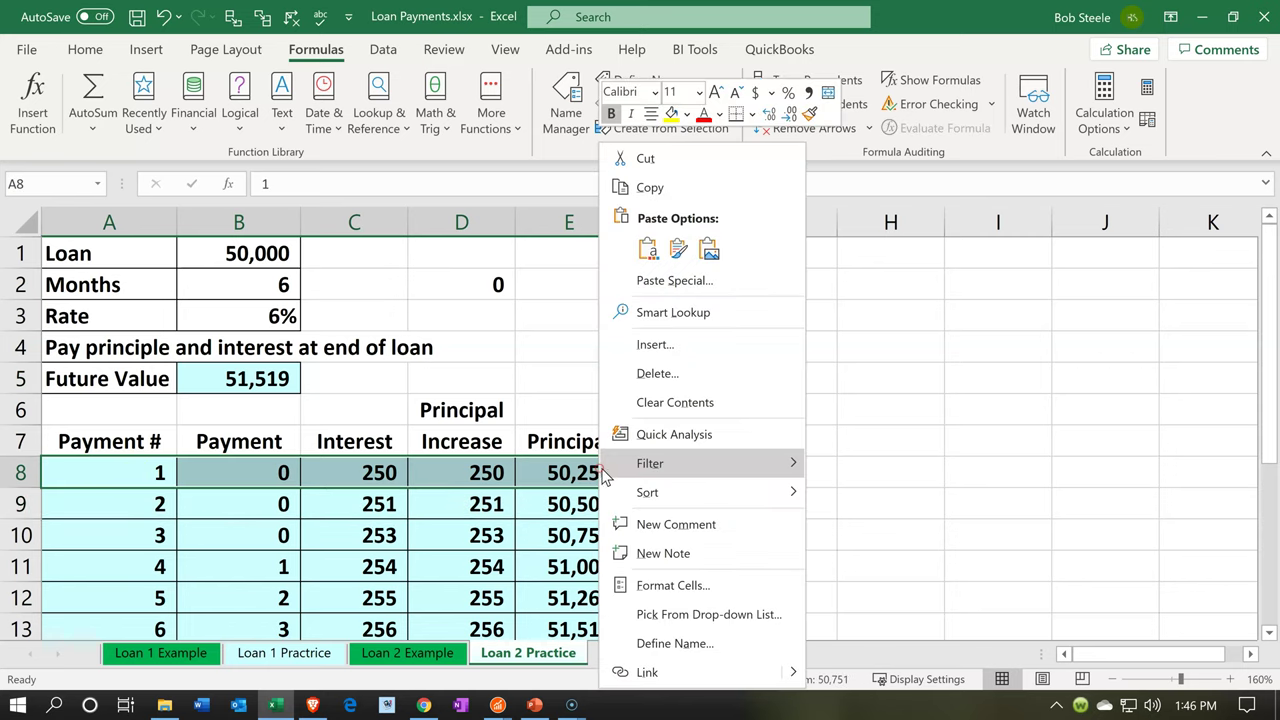
pyautogui.click(686, 114)
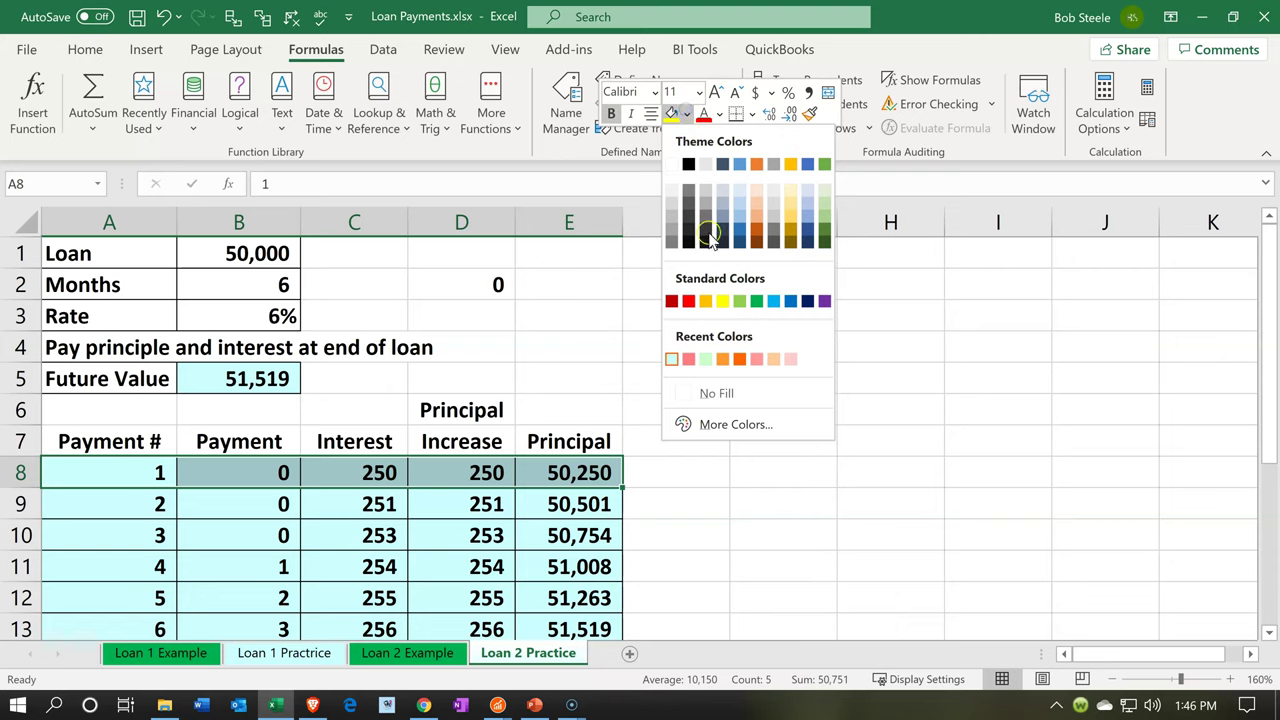
pyautogui.click(741, 303)
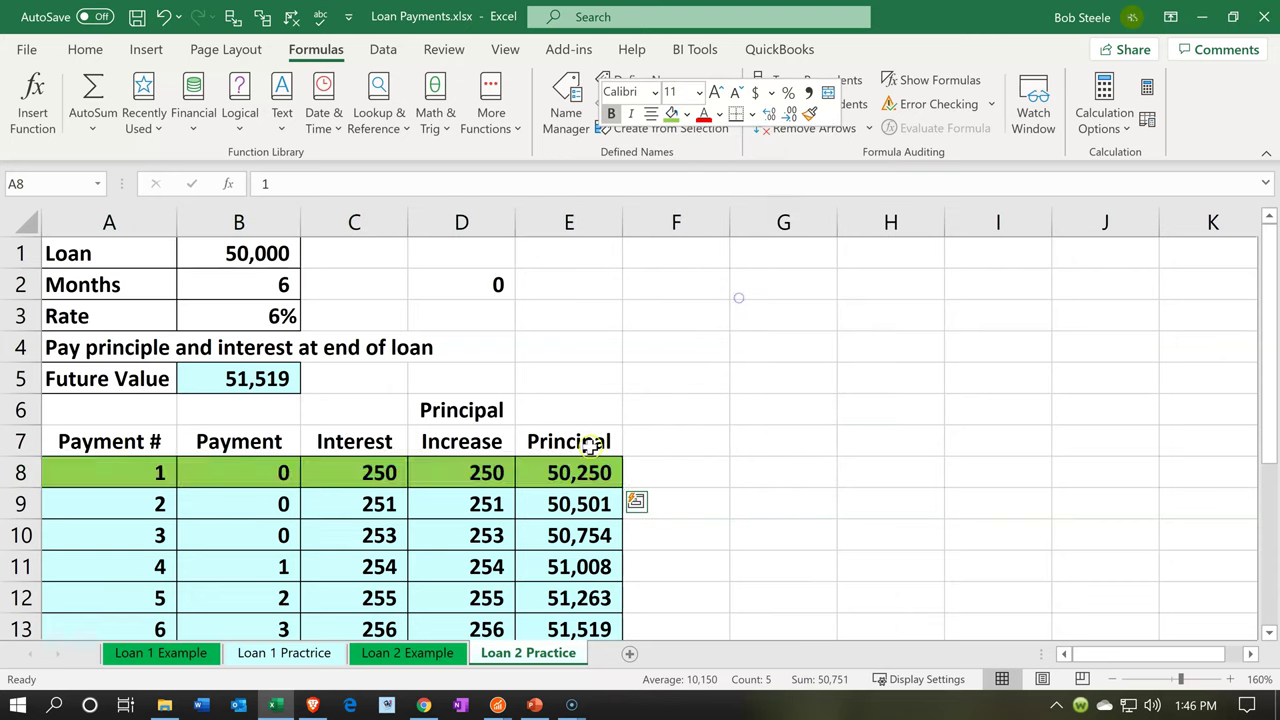
pyautogui.click(463, 478)
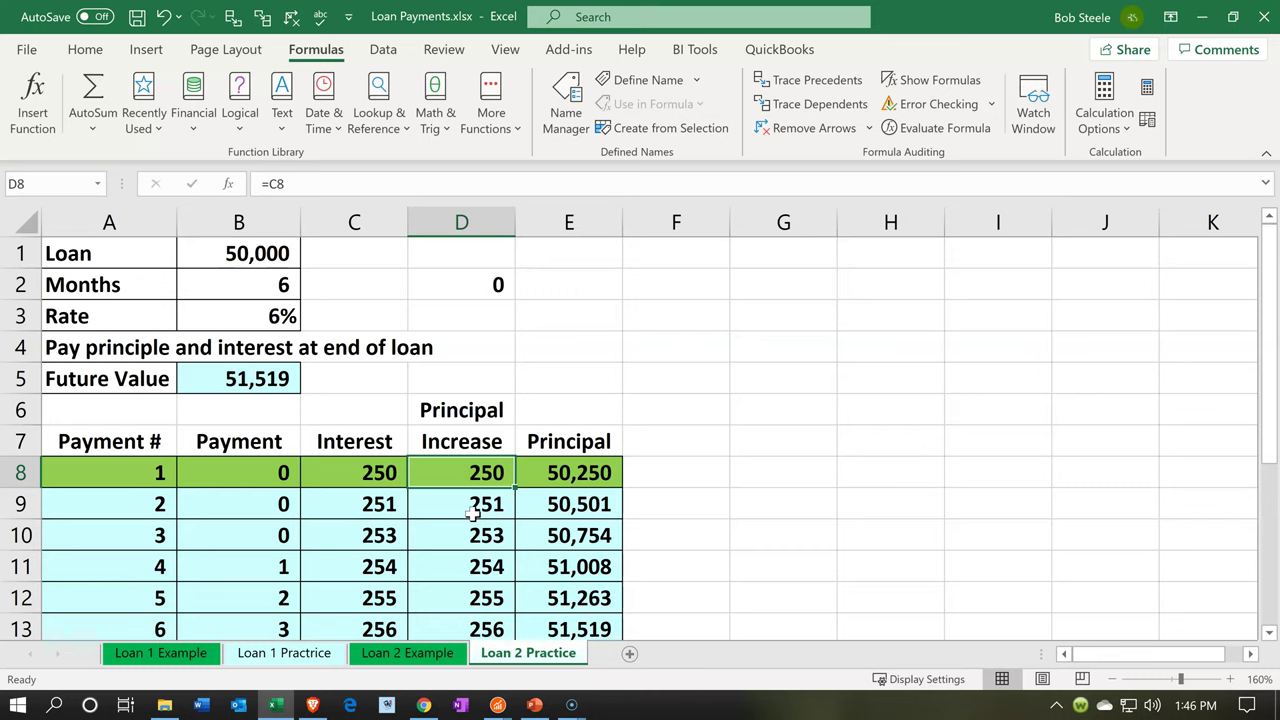
pyautogui.click(541, 483)
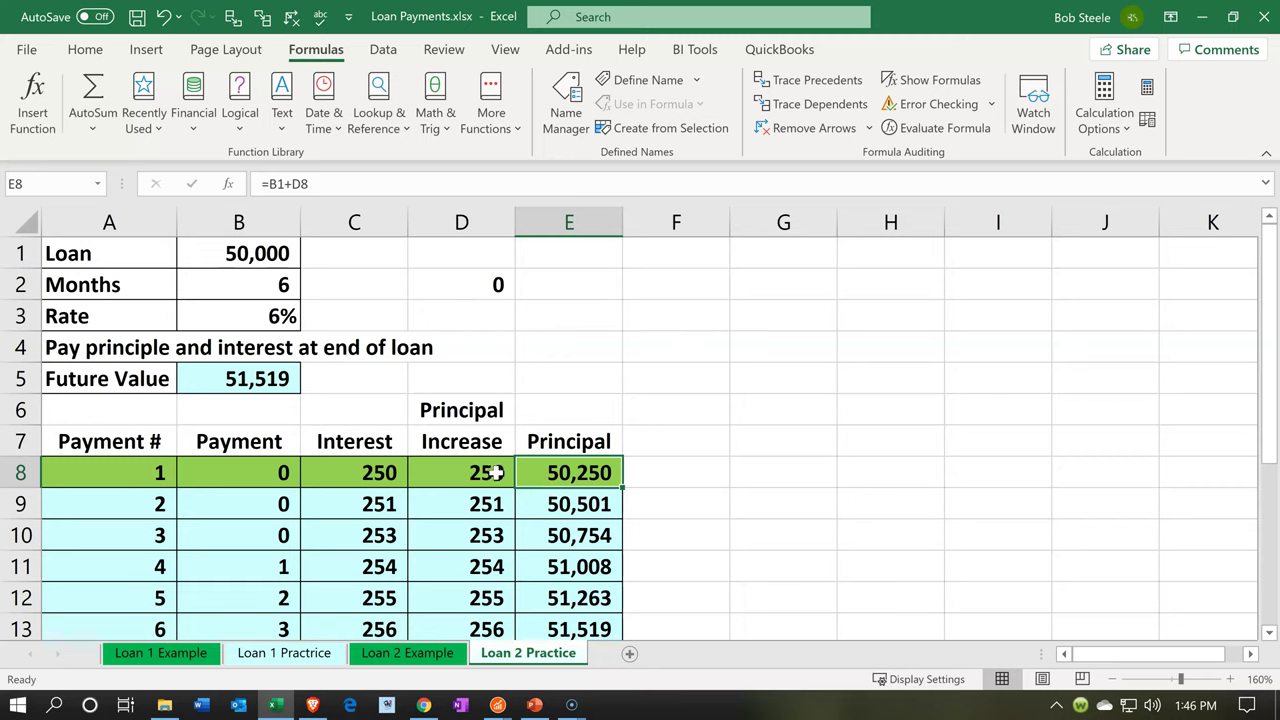
# Switch to Sage 50 Accounting and open a new General Journal Entry in a maximized window.
pyautogui.click(498, 706)
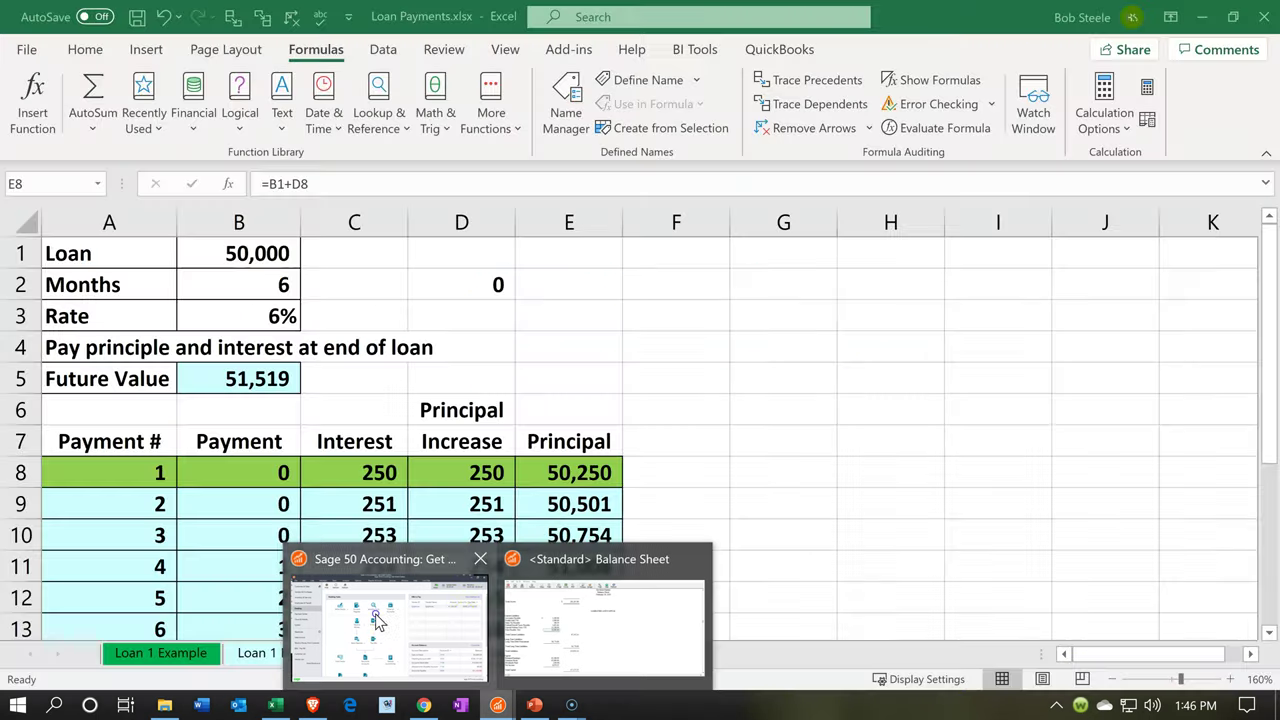
pyautogui.click(372, 616)
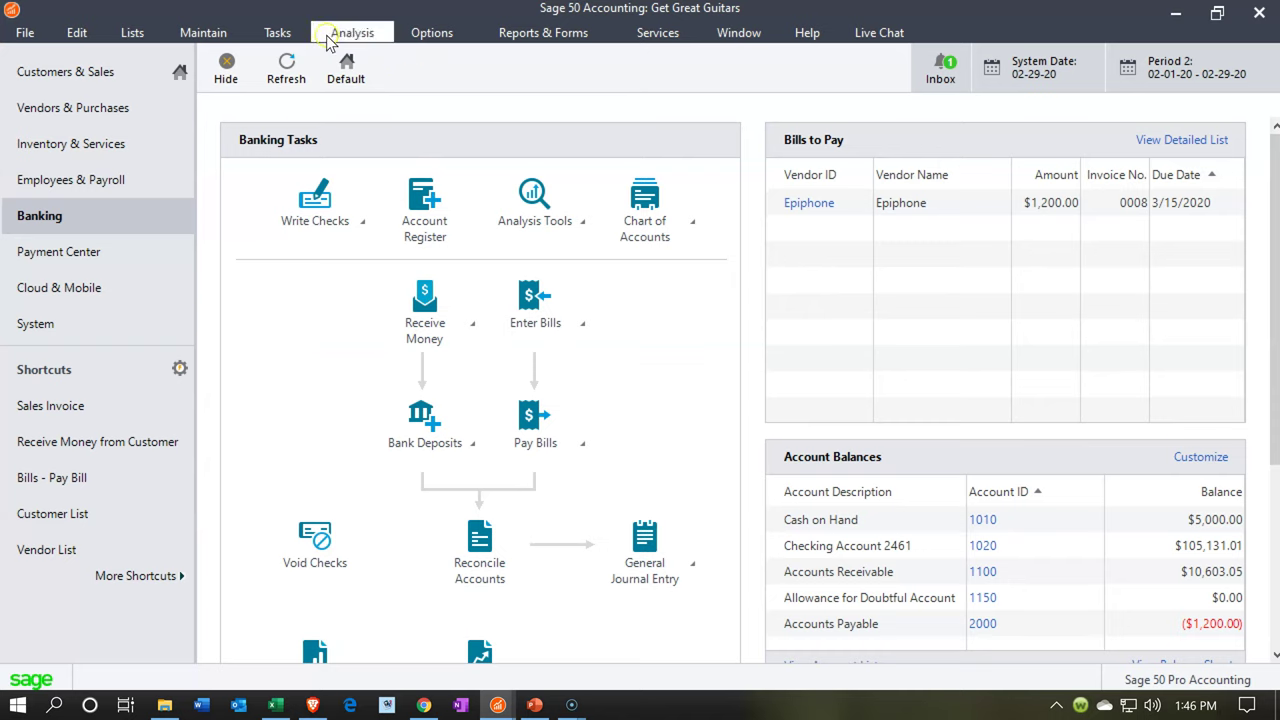
pyautogui.click(277, 33)
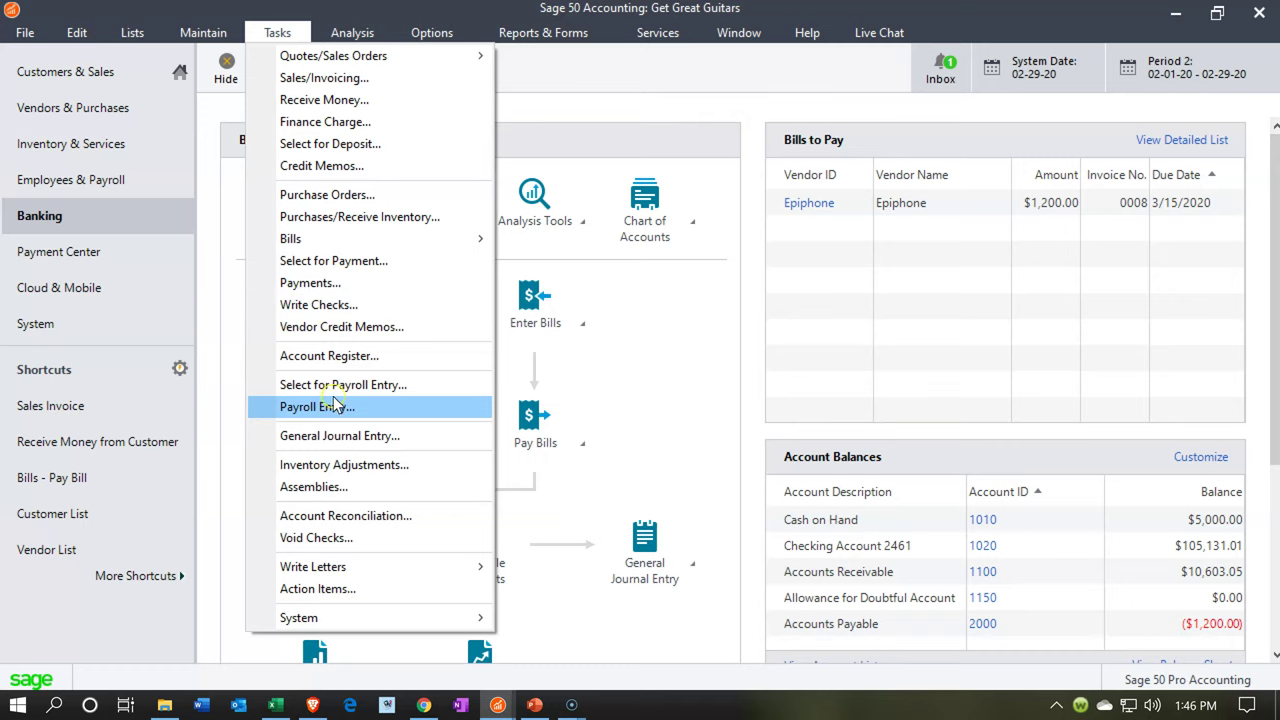
pyautogui.click(343, 444)
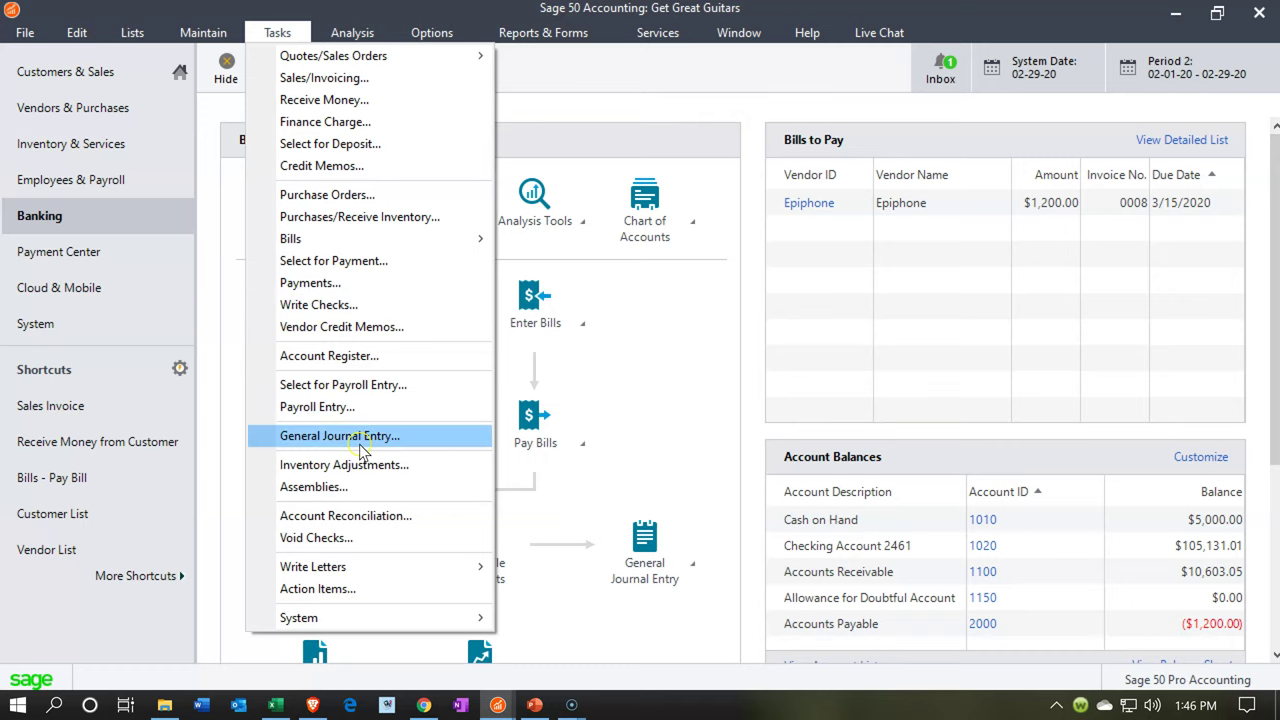
pyautogui.click(359, 441)
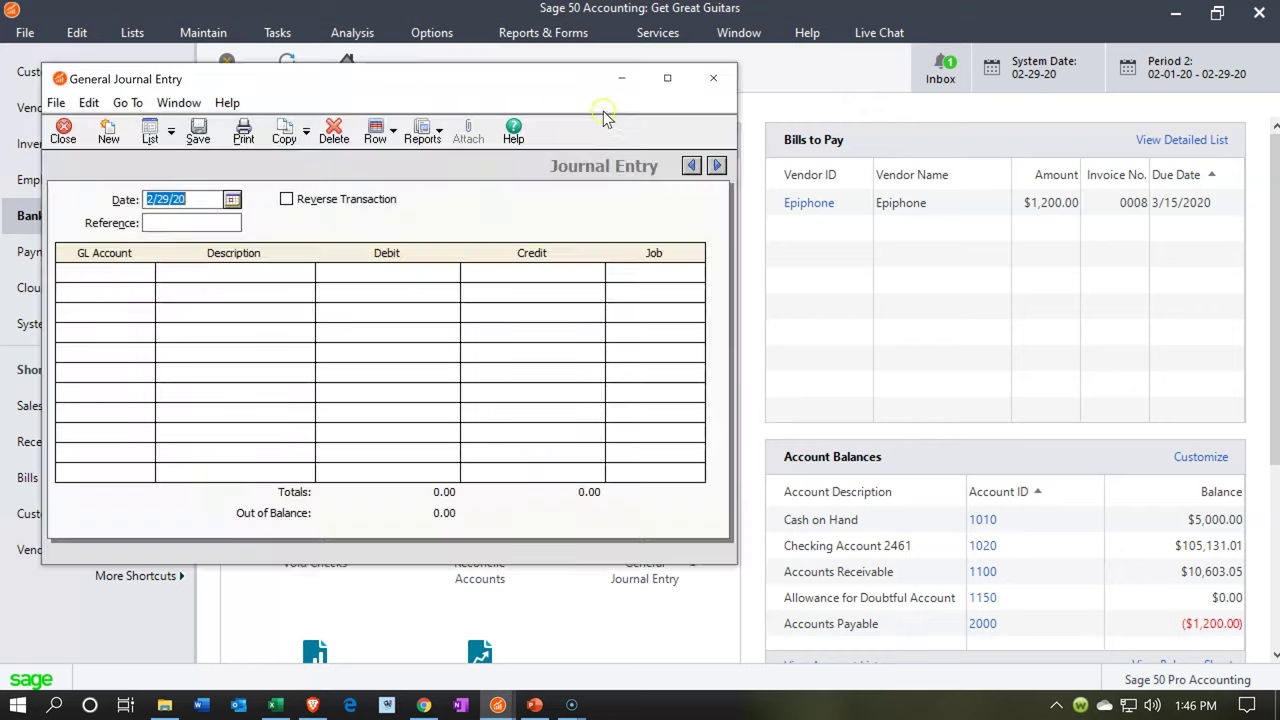
pyautogui.click(665, 80)
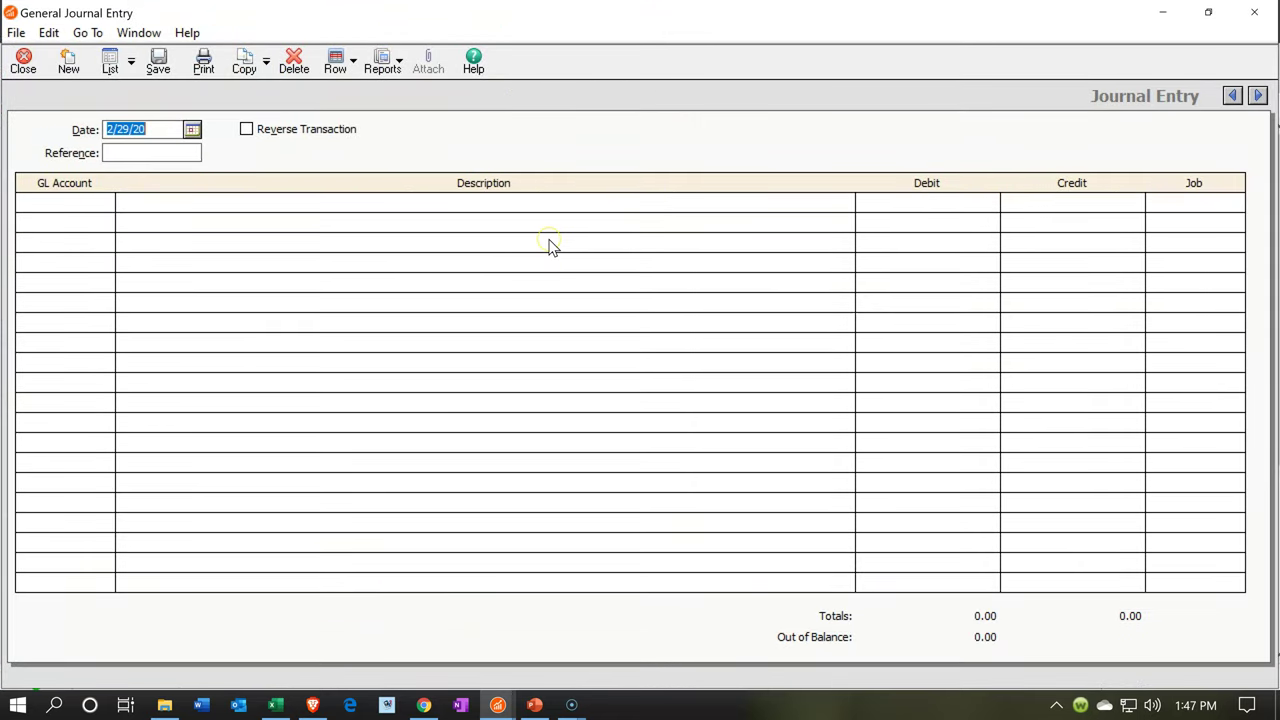
# Keep the entry date and leave the reference blank, then assign account 7055 Interest Expense to the first journal line.
pyautogui.press('Tab')
pyautogui.press('Tab')
pyautogui.press('Tab')
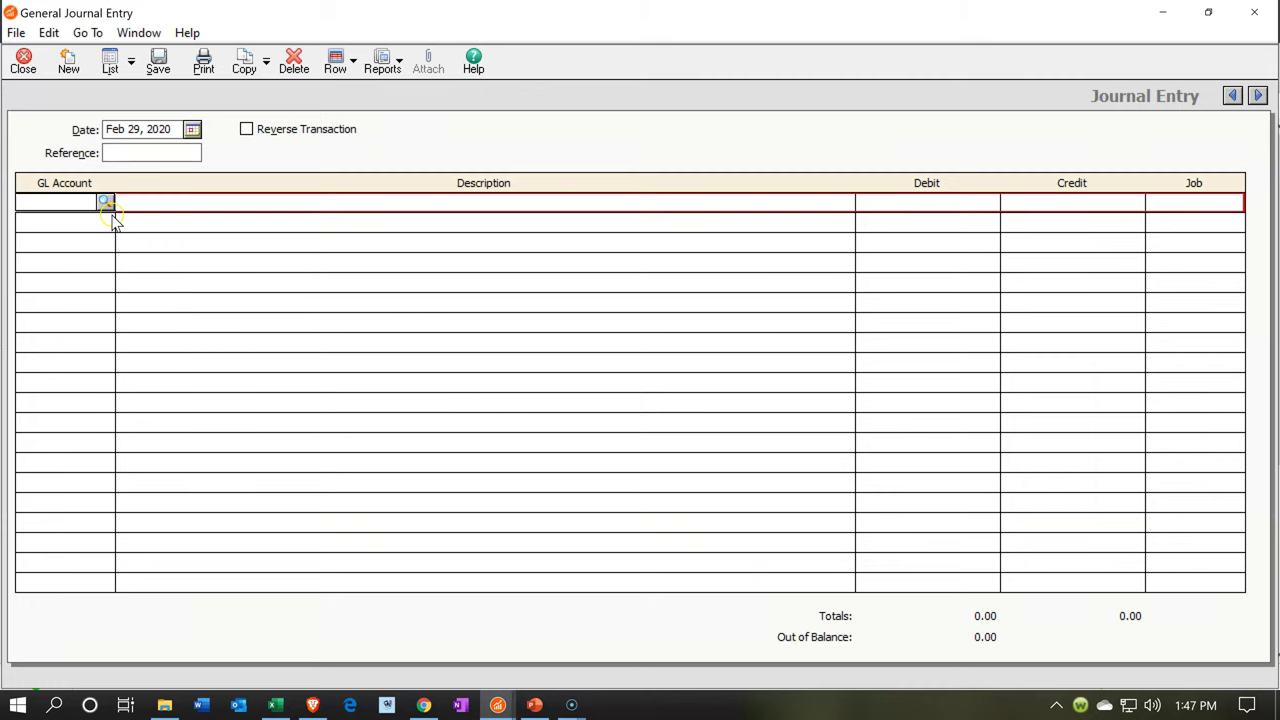
pyautogui.click(105, 203)
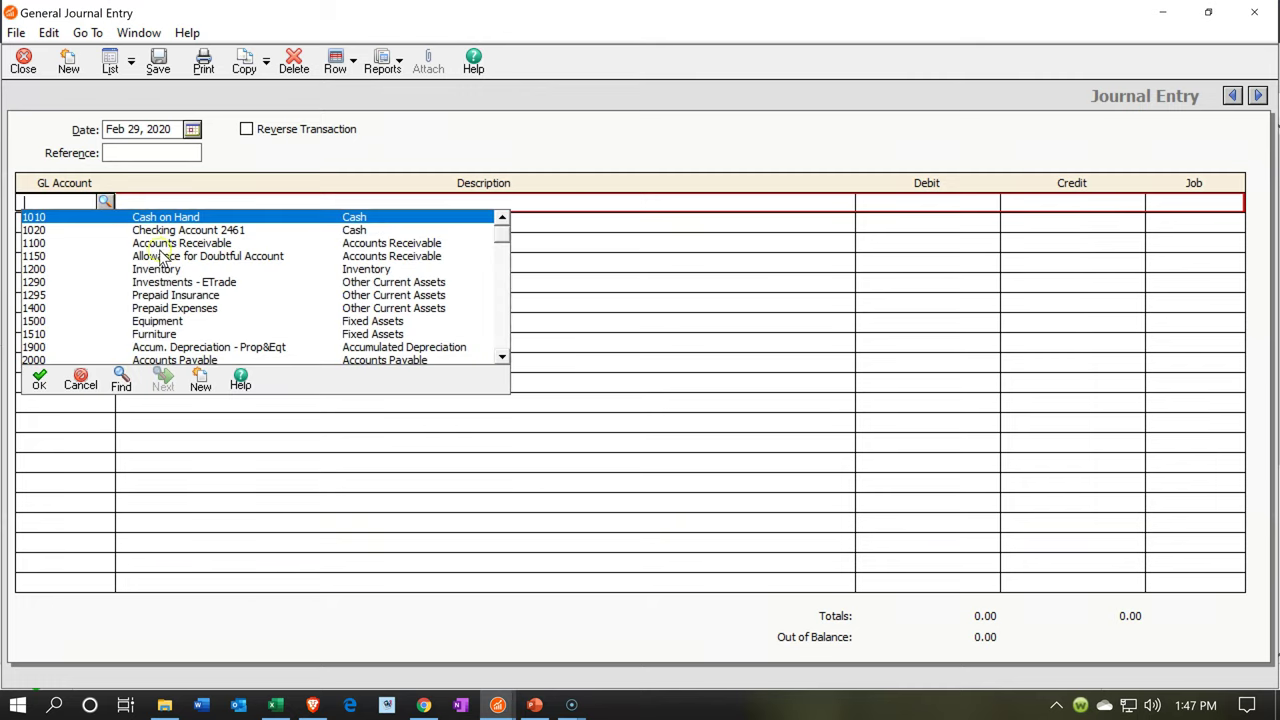
pyautogui.scroll(-1, 220, 292)
pyautogui.scroll(-8, 220, 292)
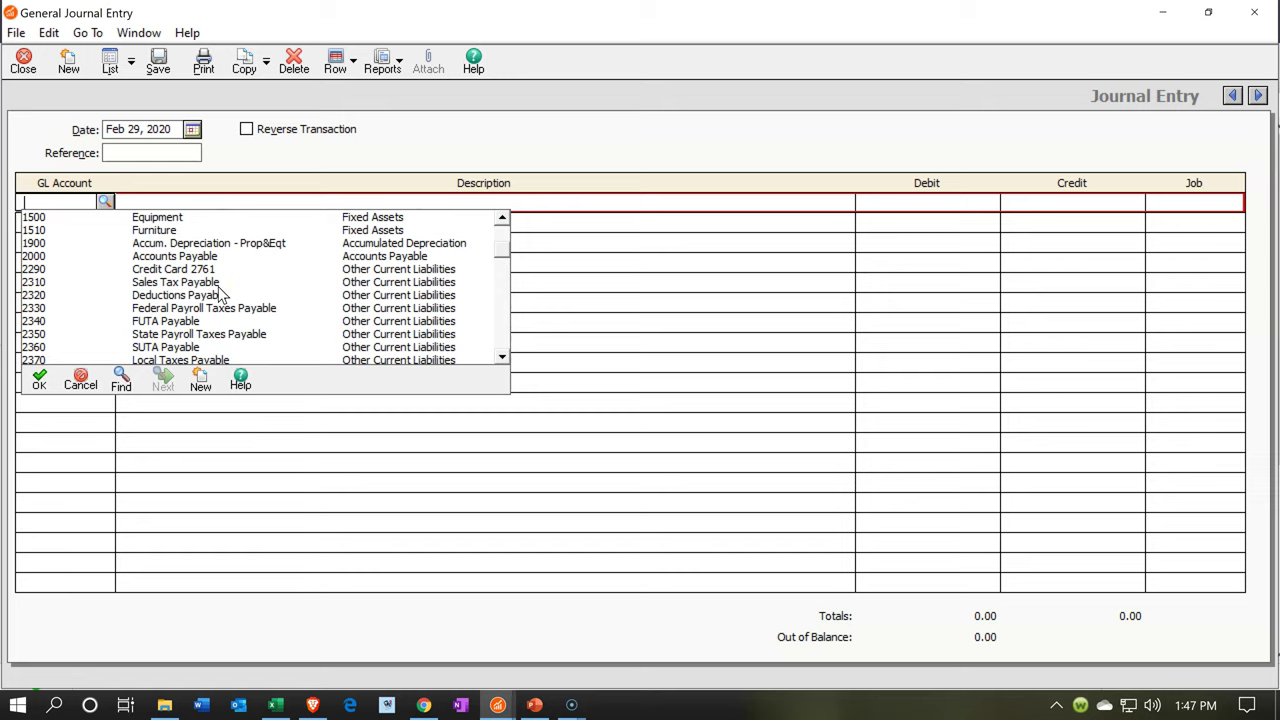
pyautogui.scroll(-6, 220, 292)
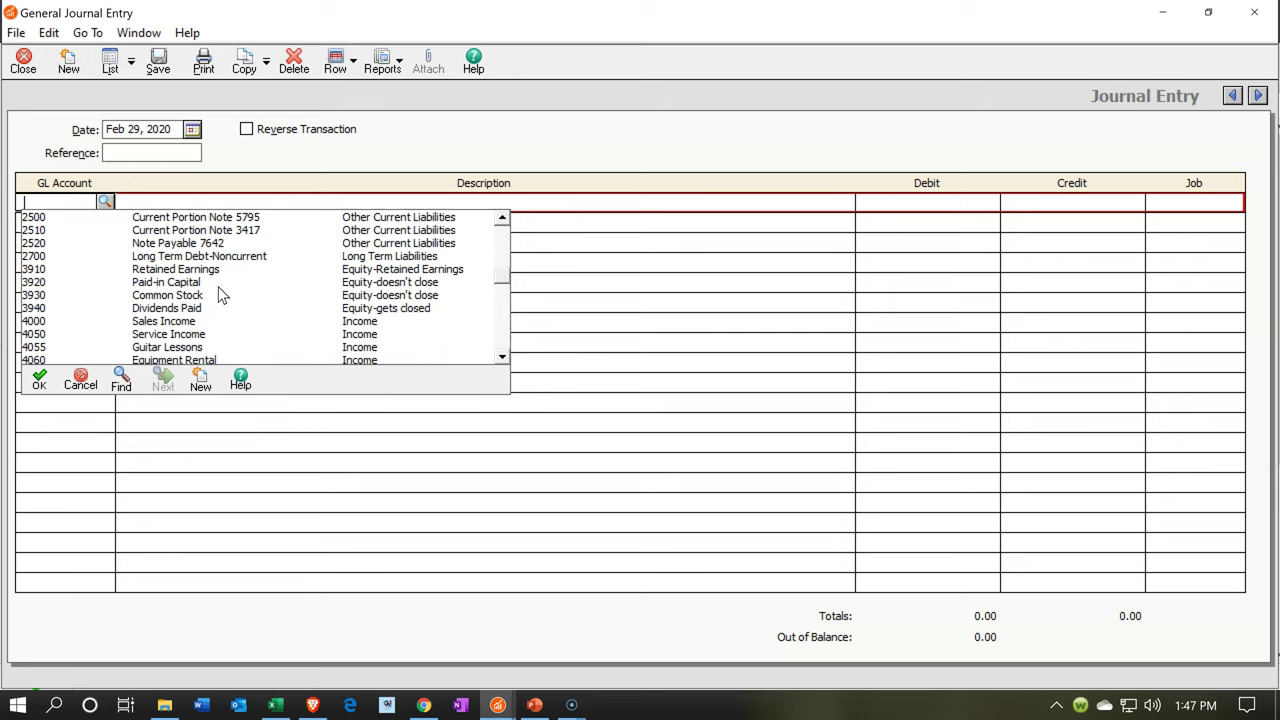
pyautogui.scroll(-1, 222, 293)
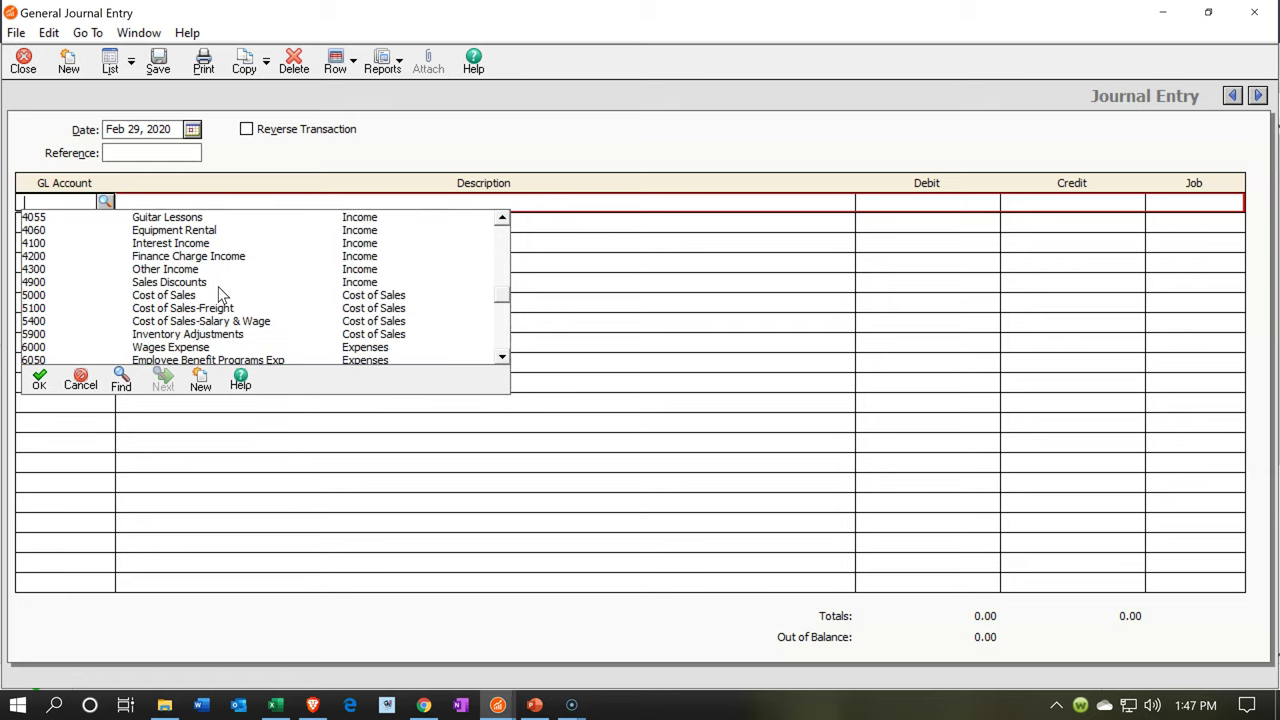
pyautogui.scroll(-2, 222, 293)
pyautogui.scroll(-2, 220, 290)
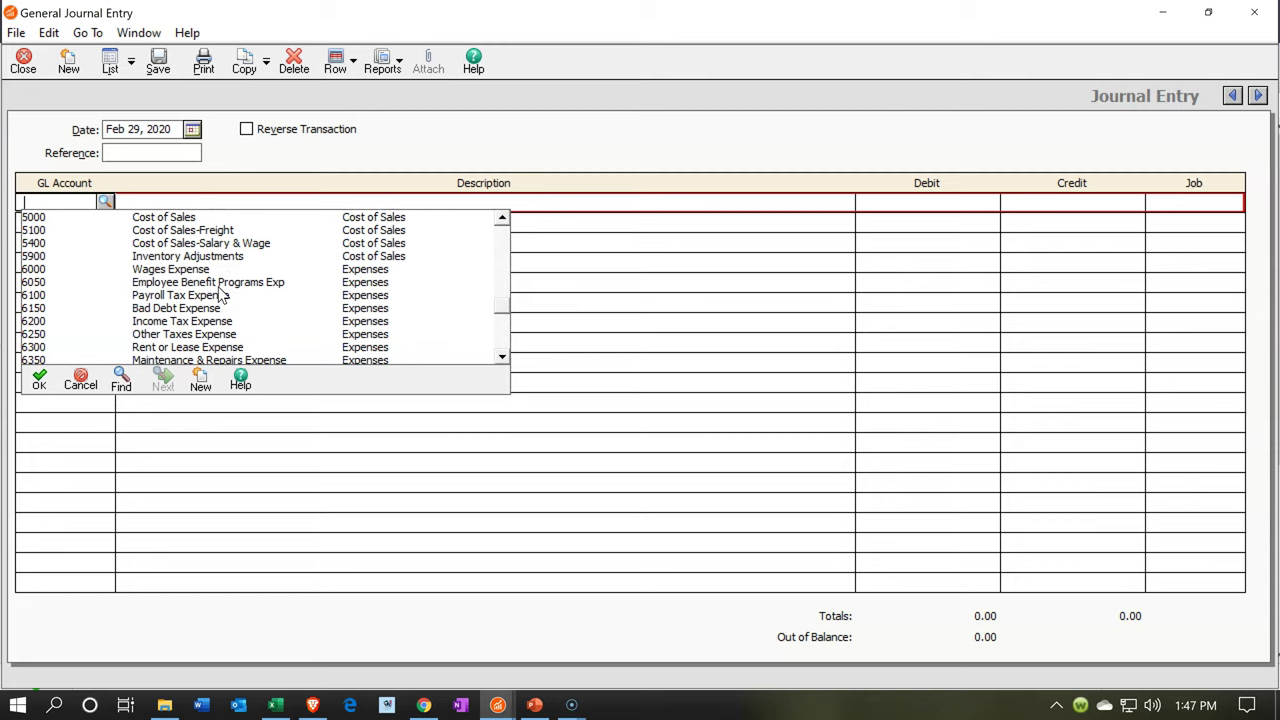
pyautogui.scroll(-6, 220, 303)
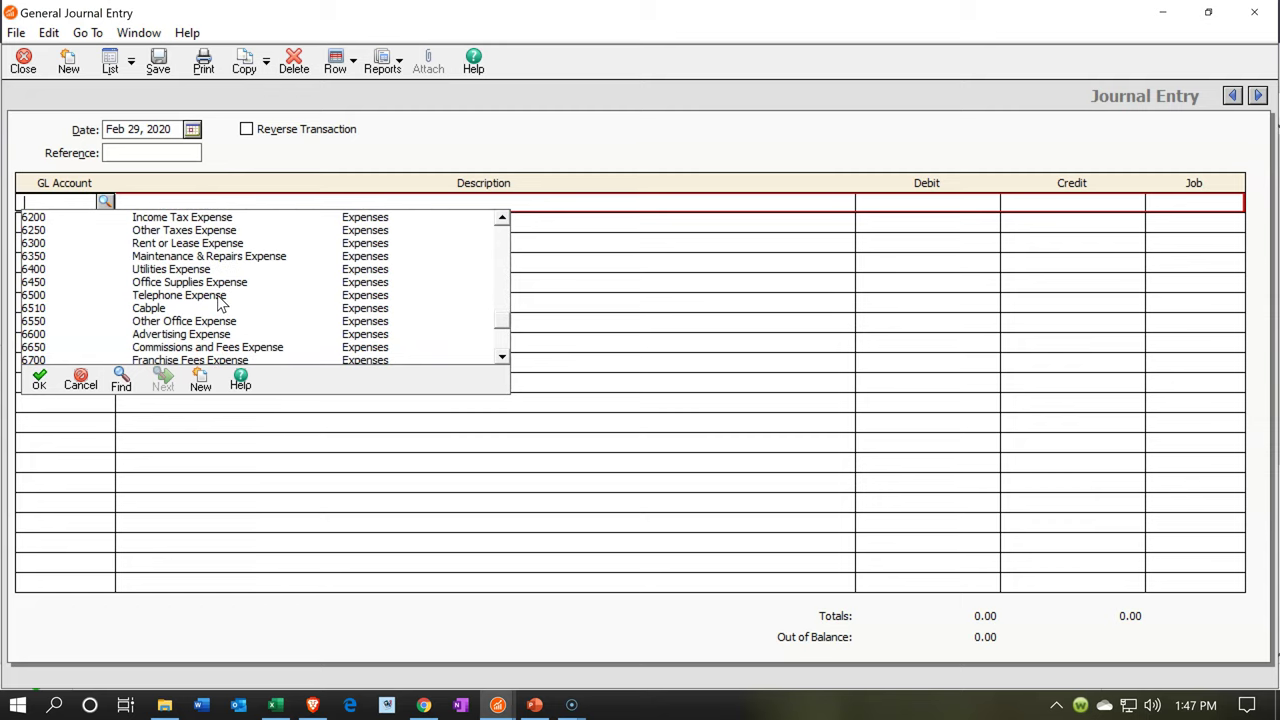
pyautogui.scroll(-2, 220, 303)
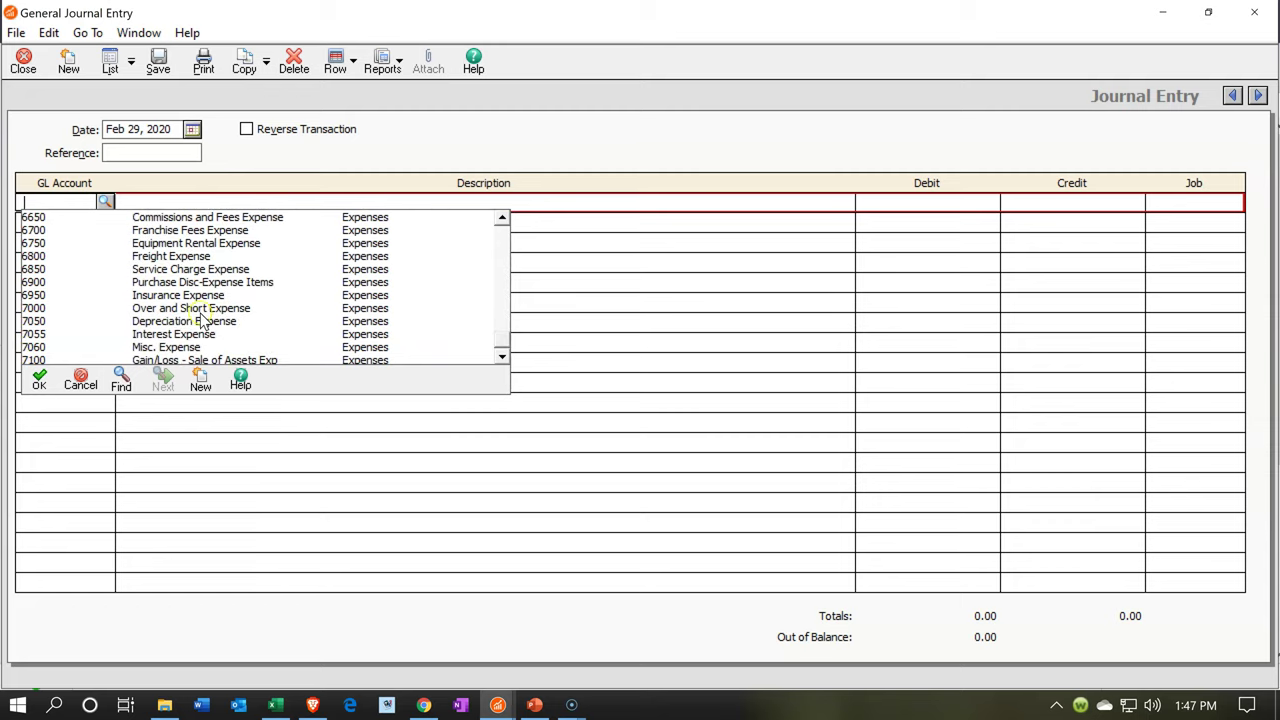
pyautogui.click(192, 334)
pyautogui.doubleClick(192, 334)
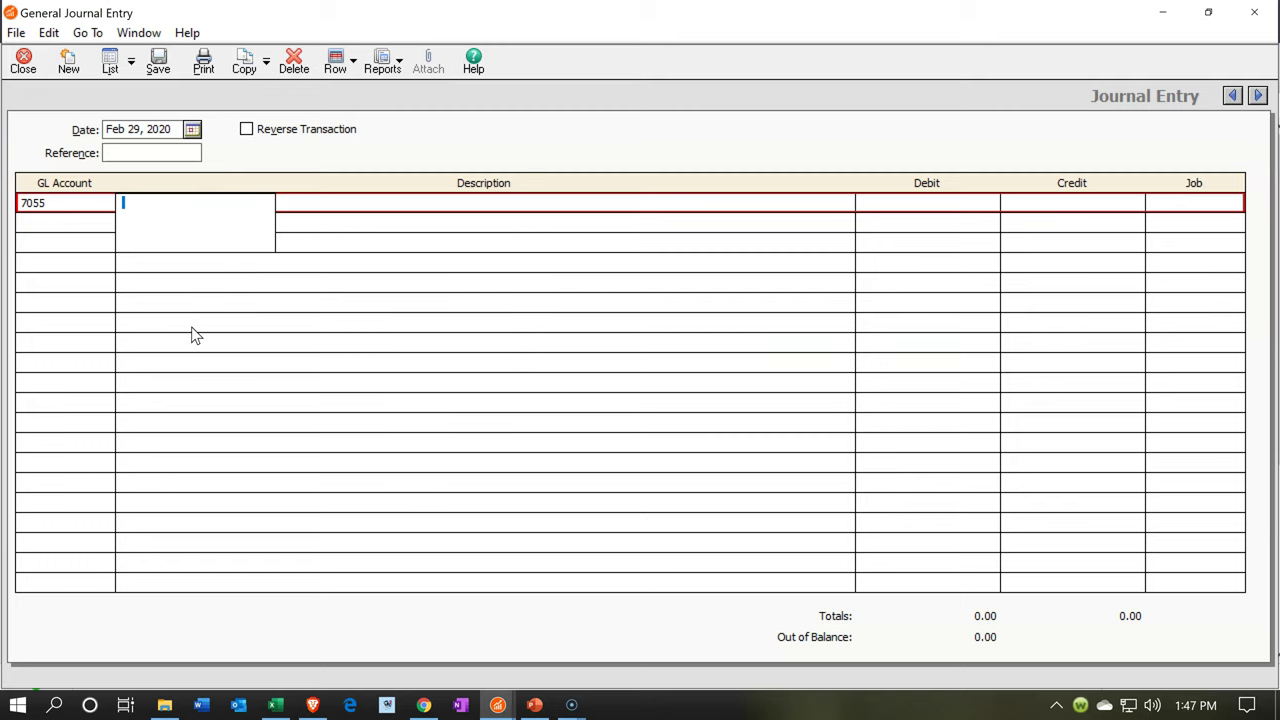
# Describe the Interest Expense line as Adj Entry, check the payment 1 interest in the Excel schedule, and enter a 250 debit.
pyautogui.write('Adj')
pyautogui.write('Entry')
pyautogui.press('Tab')
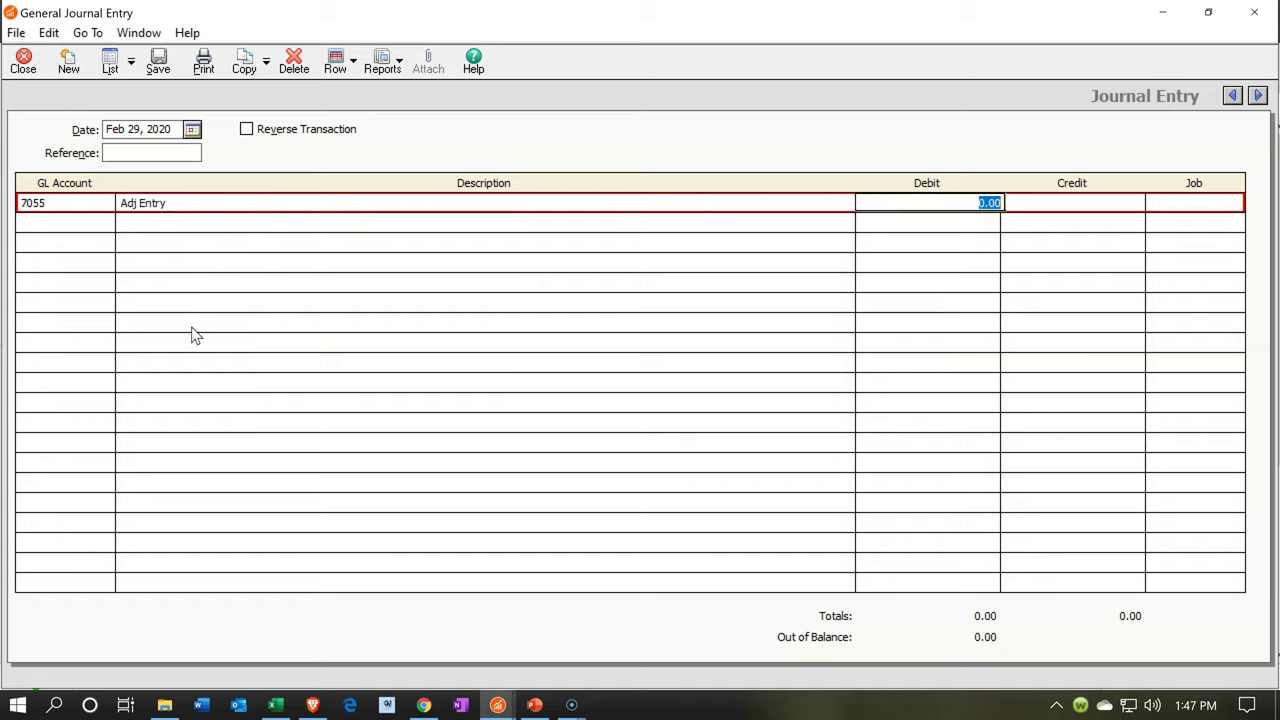
pyautogui.click(278, 705)
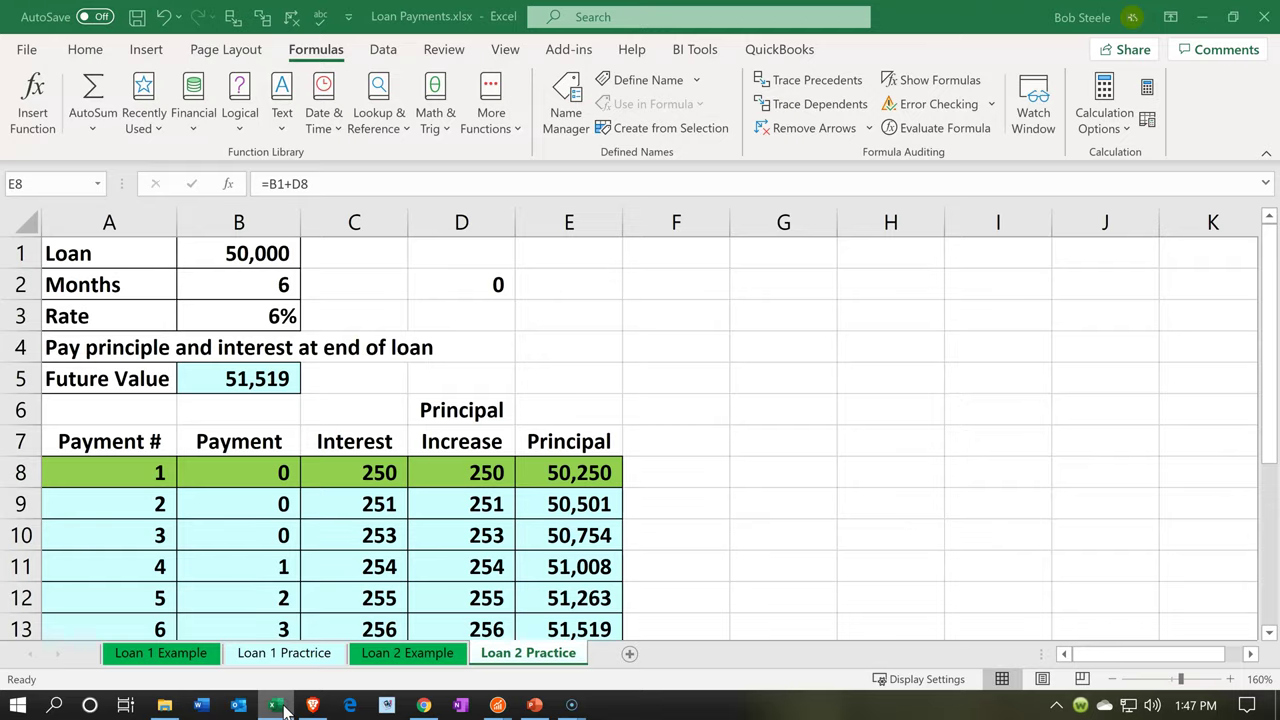
pyautogui.click(280, 706)
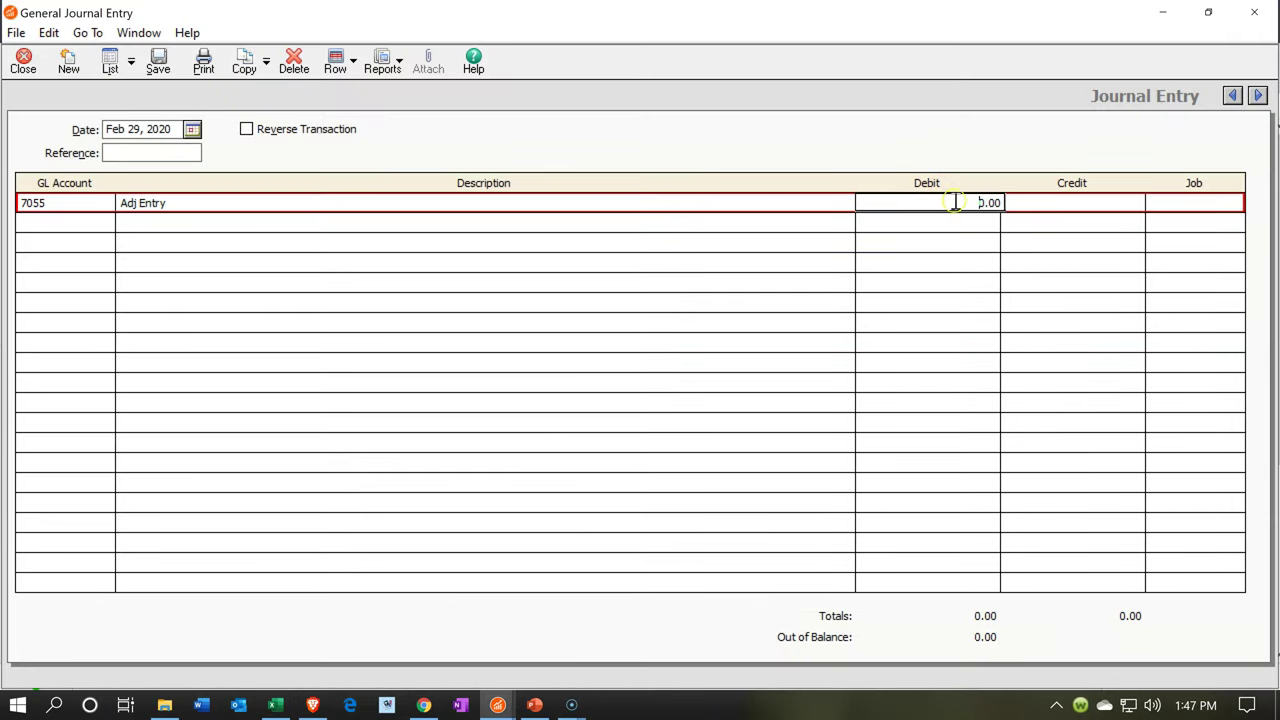
pyautogui.write('250')
pyautogui.press('Tab')
pyautogui.press('Tab')
pyautogui.press('Tab')
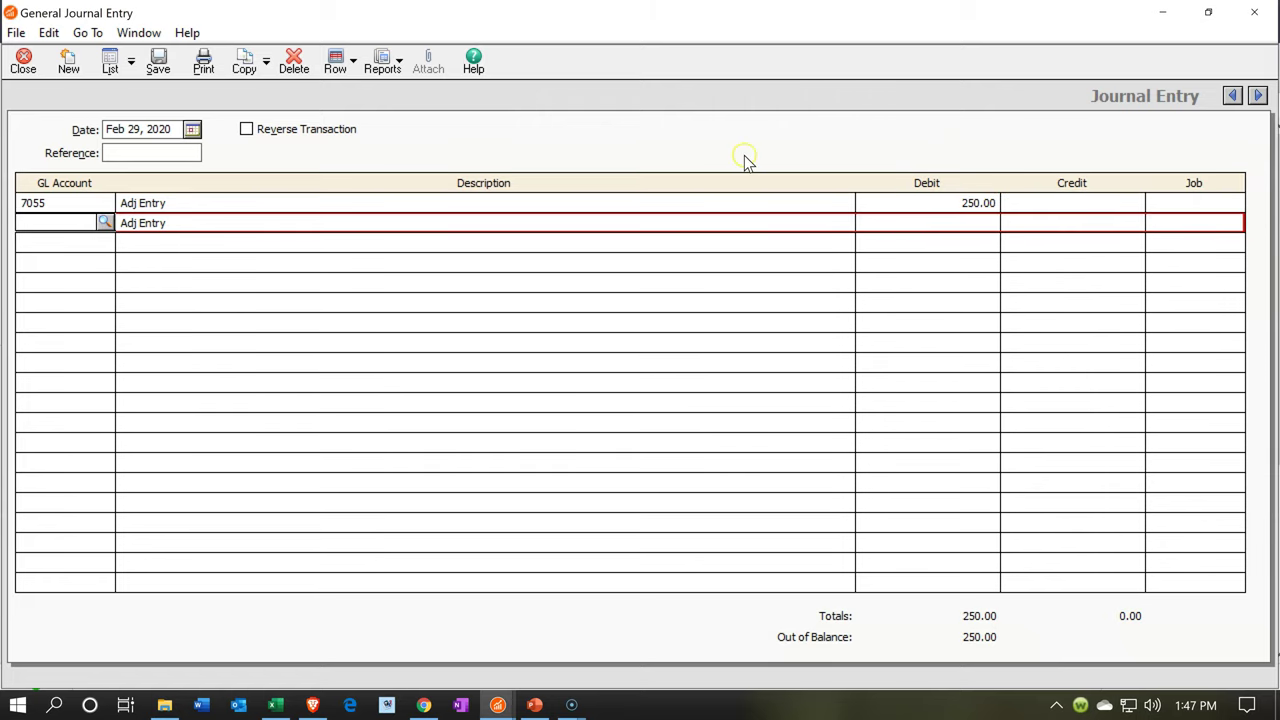
# Look through the accounts for the second journal line and start a new general ledger account with ID 2410.
pyautogui.click(105, 222)
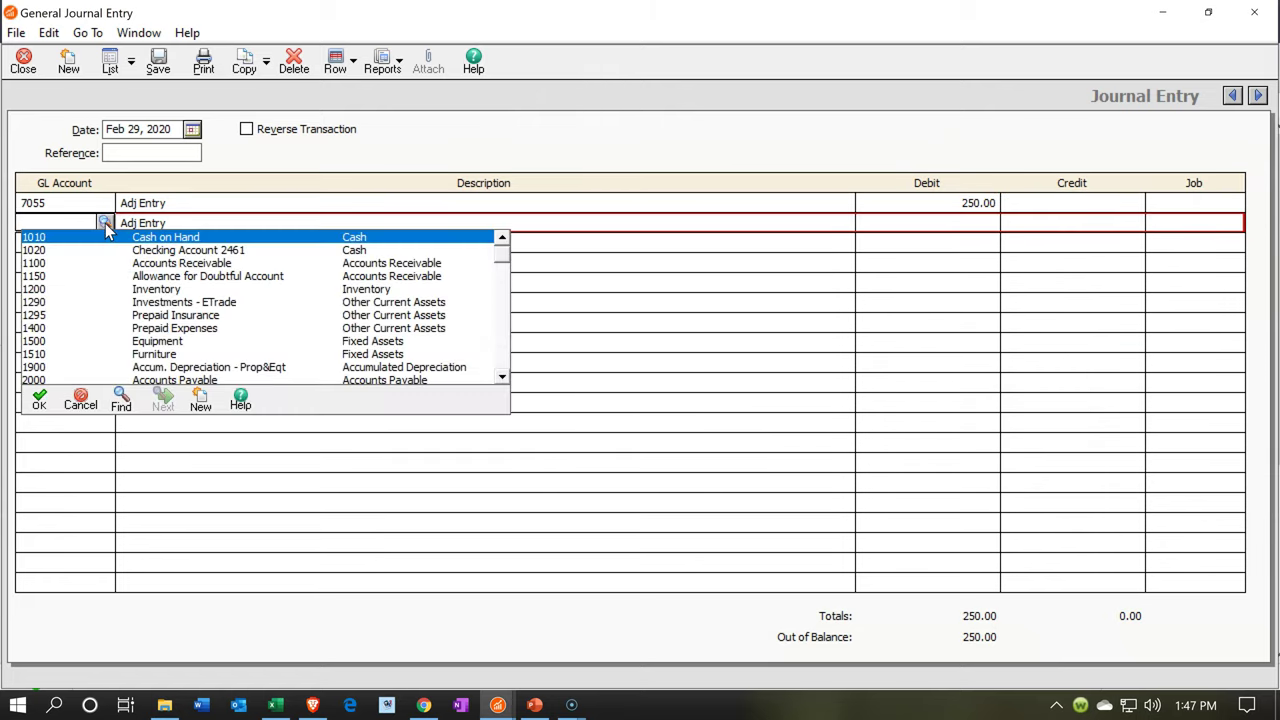
pyautogui.scroll(-1, 230, 326)
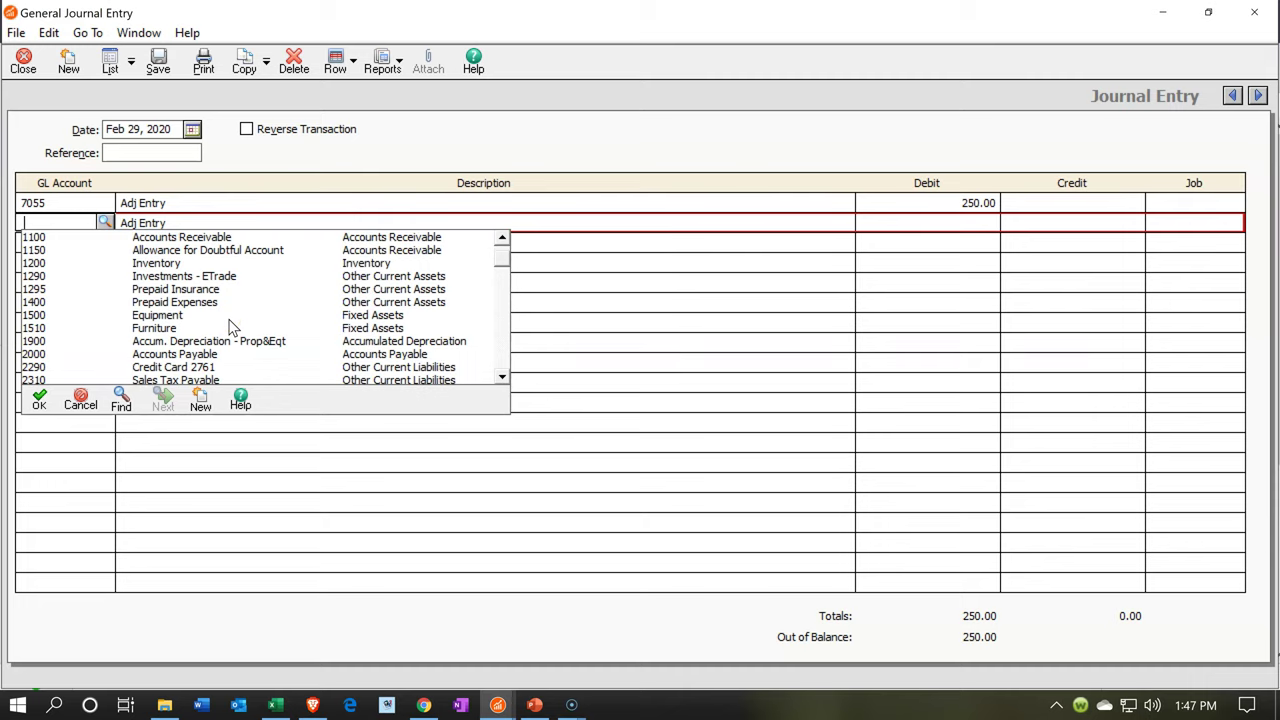
pyautogui.scroll(-1, 230, 326)
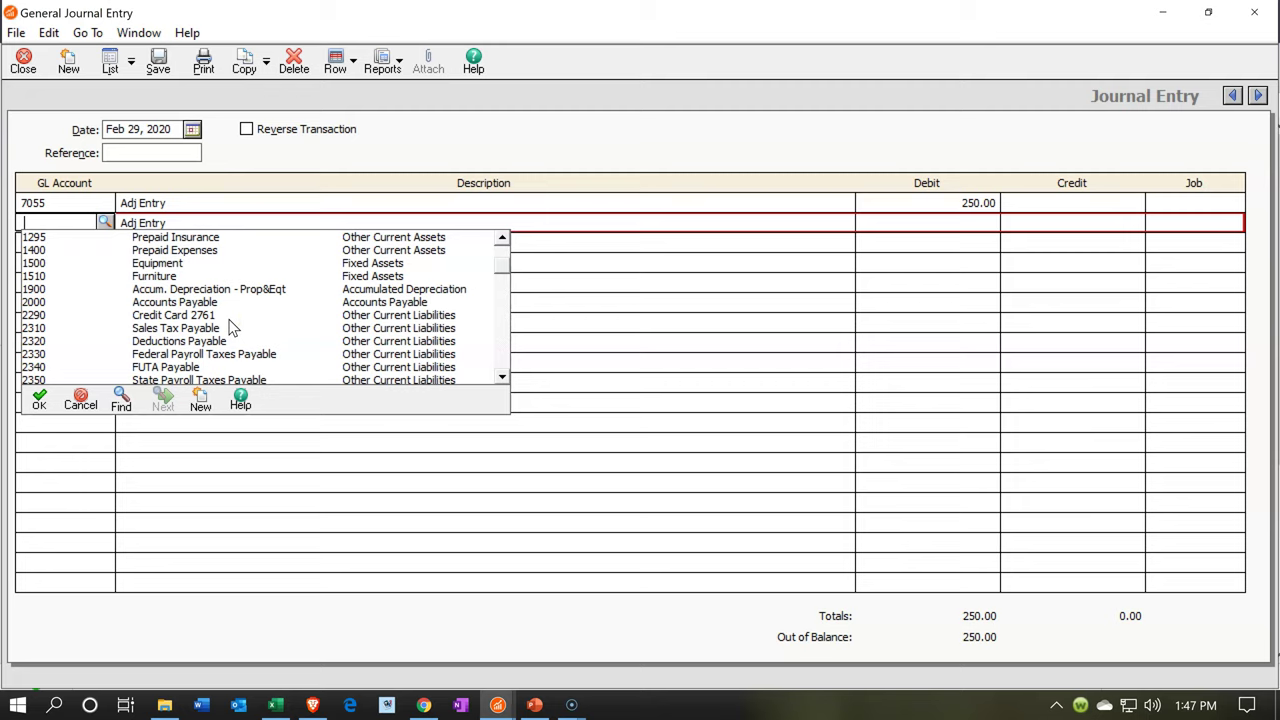
pyautogui.scroll(-1, 230, 326)
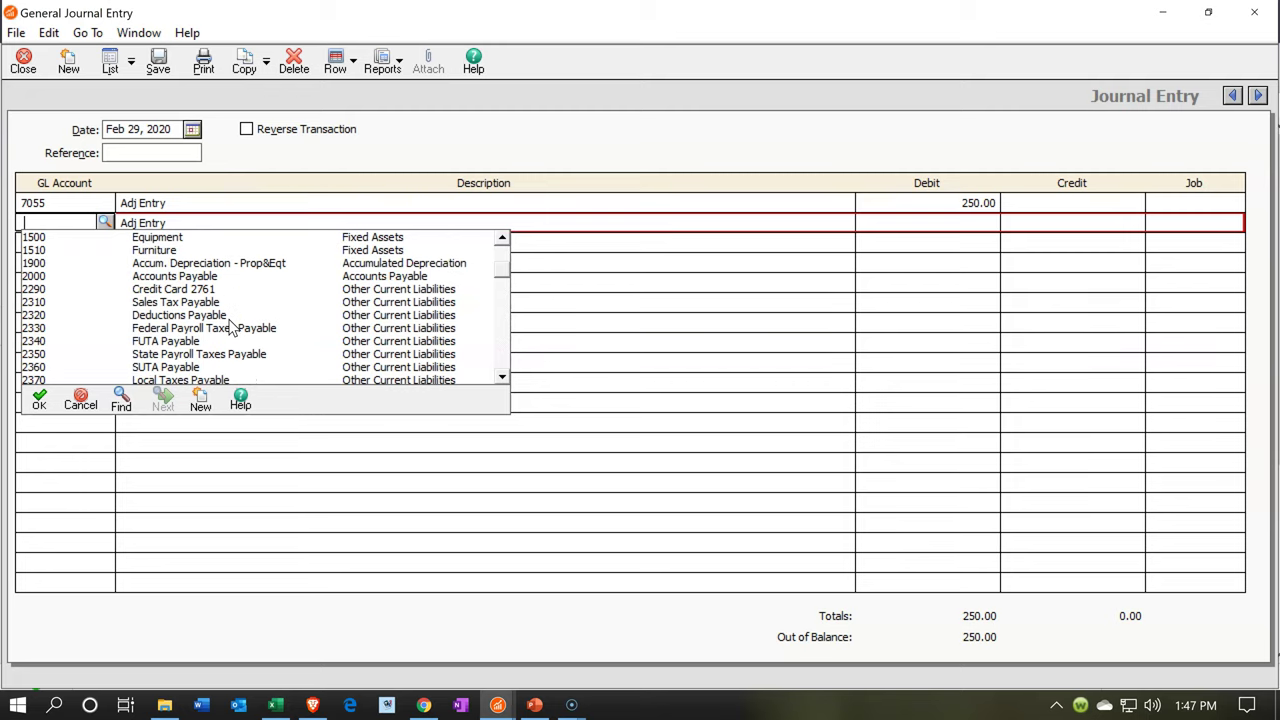
pyautogui.scroll(-1, 230, 326)
pyautogui.scroll(-2, 230, 328)
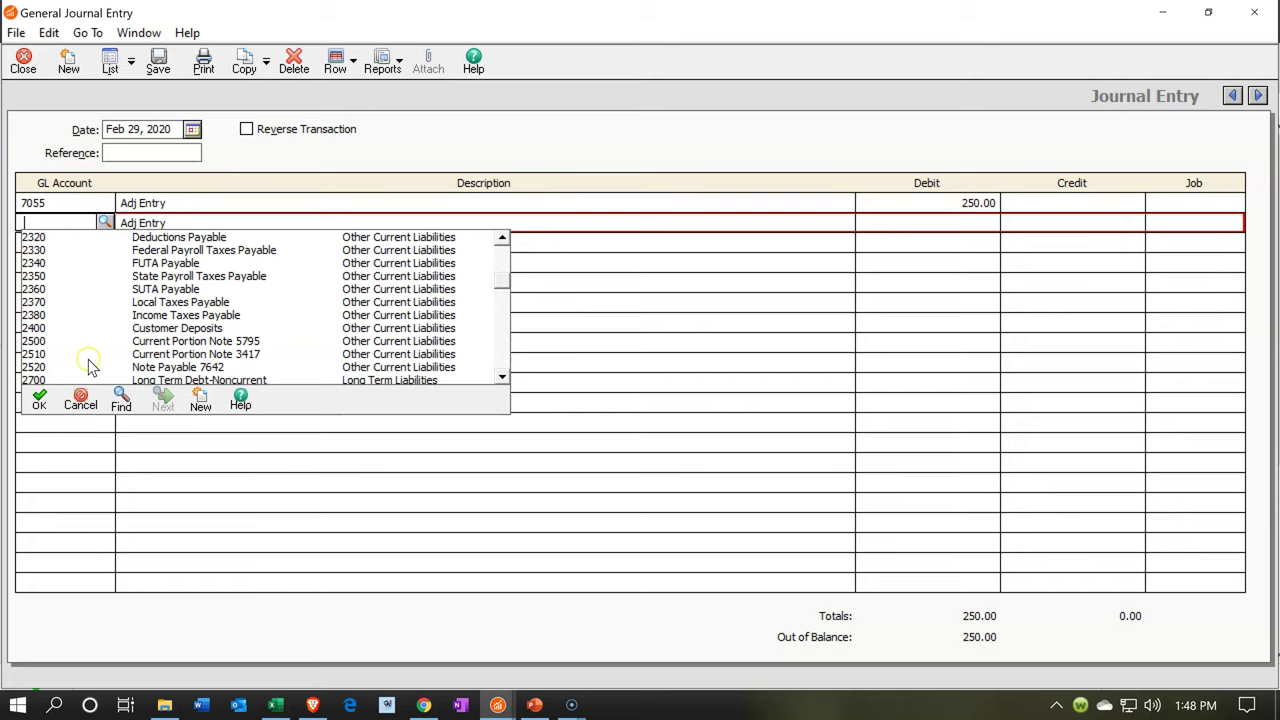
pyautogui.scroll(-1, 105, 345)
pyautogui.scroll(-2, 195, 400)
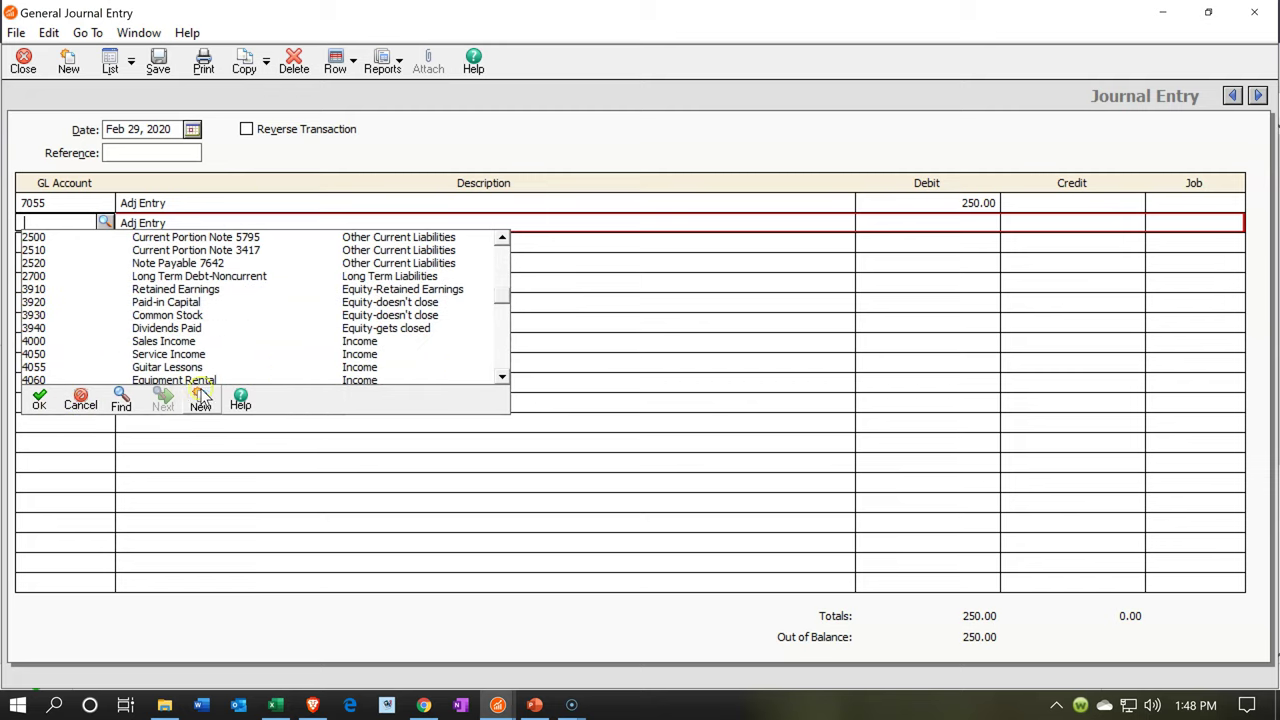
pyautogui.click(200, 400)
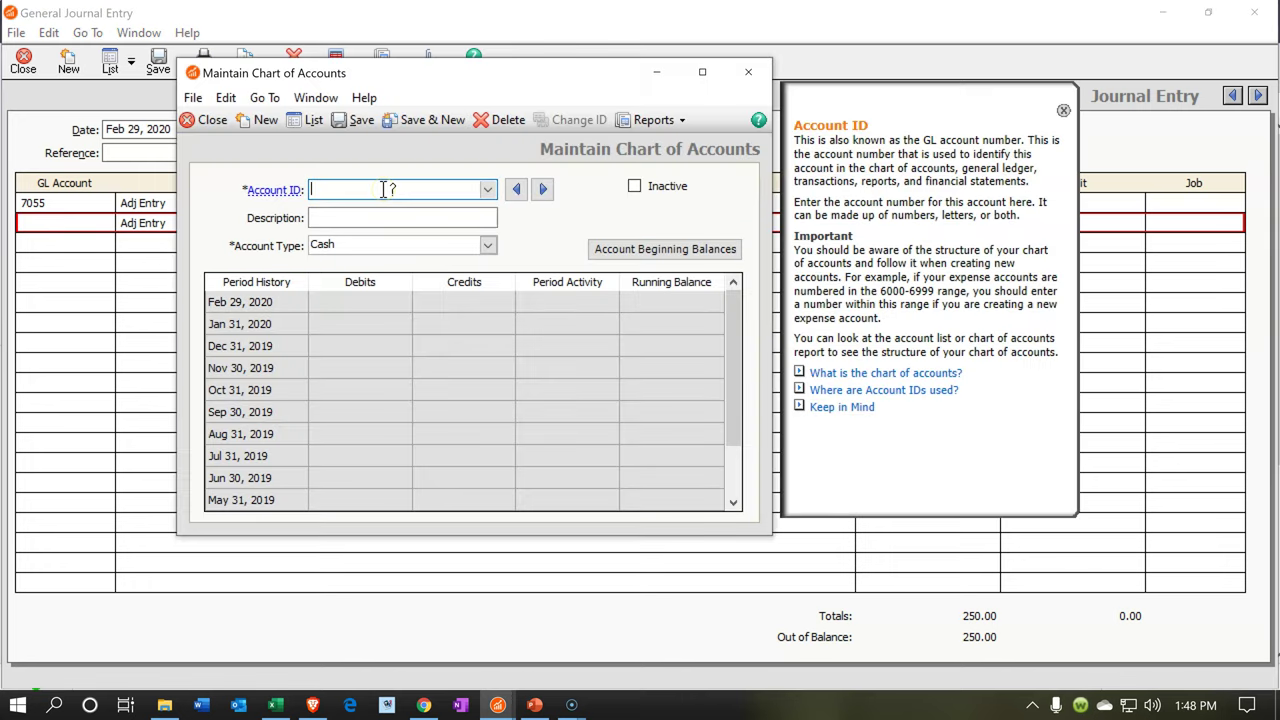
pyautogui.write('2410')
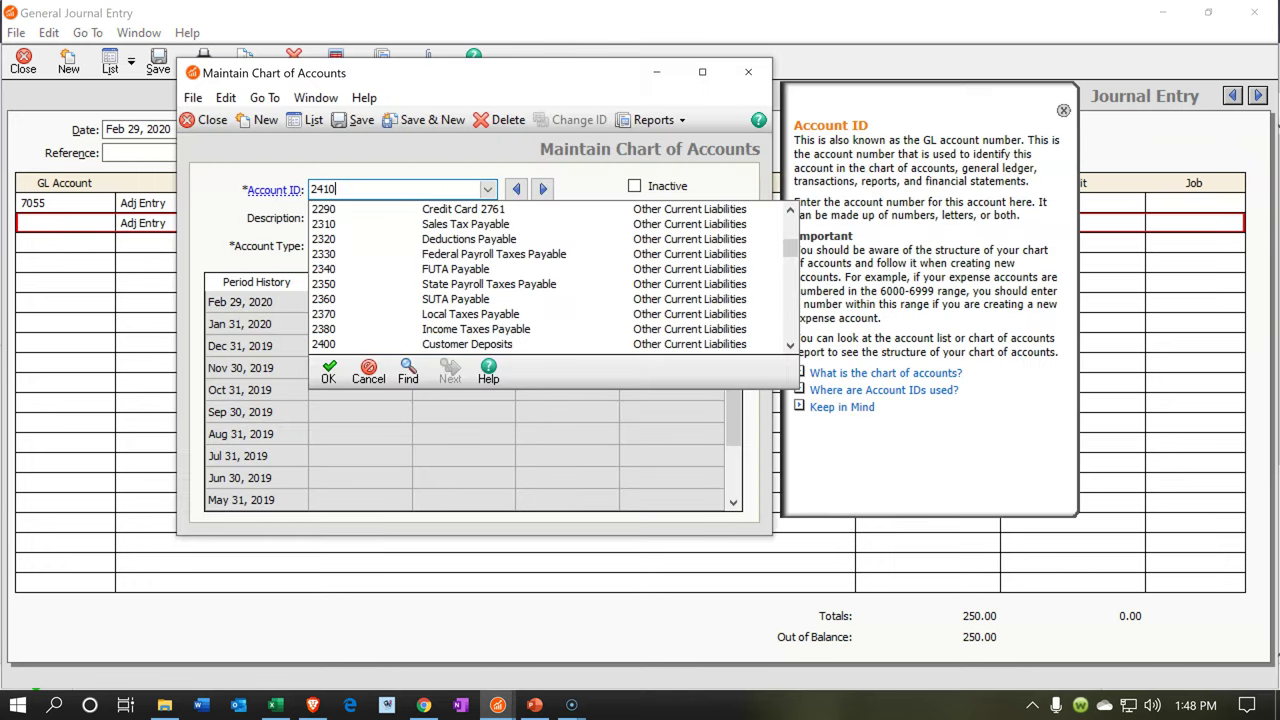
pyautogui.press('Tab')
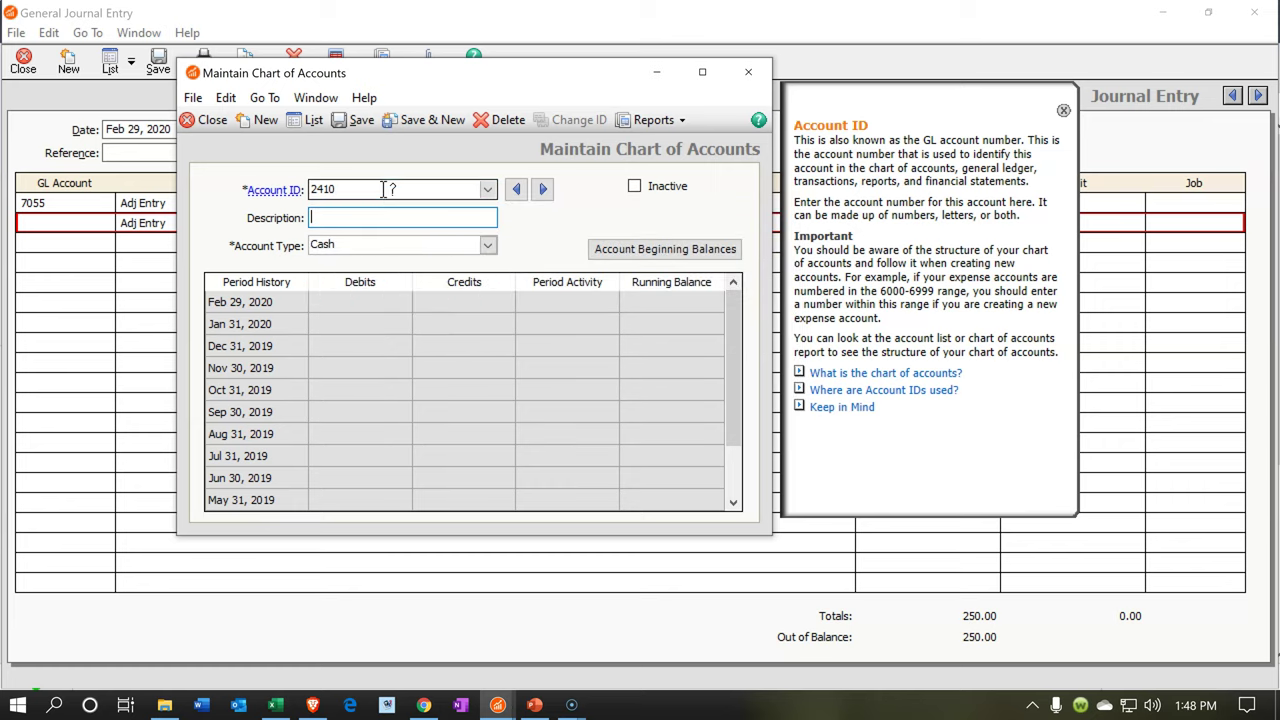
# Give account 2410 the description Interest Payable.
pyautogui.write('Interest Pai')
pyautogui.press('BackSpace')
pyautogui.press('BackSpace')
pyautogui.write('a')
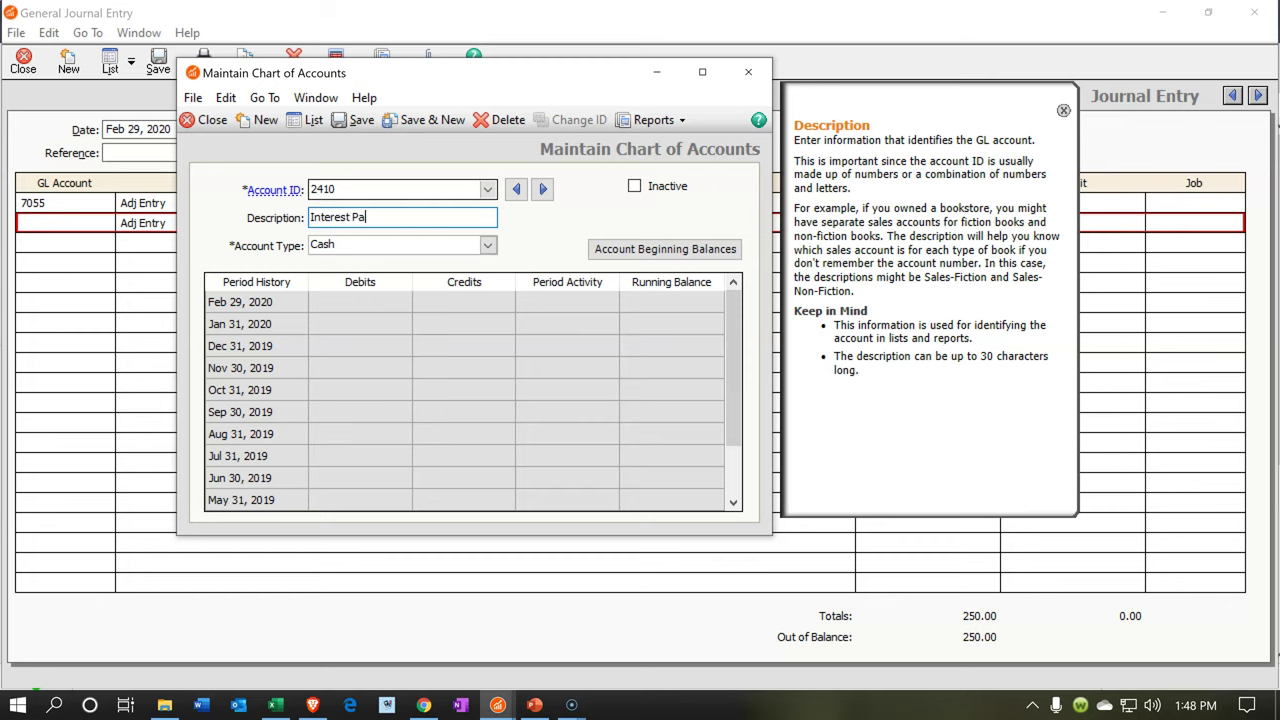
pyautogui.write('yable')
pyautogui.press('Tab')
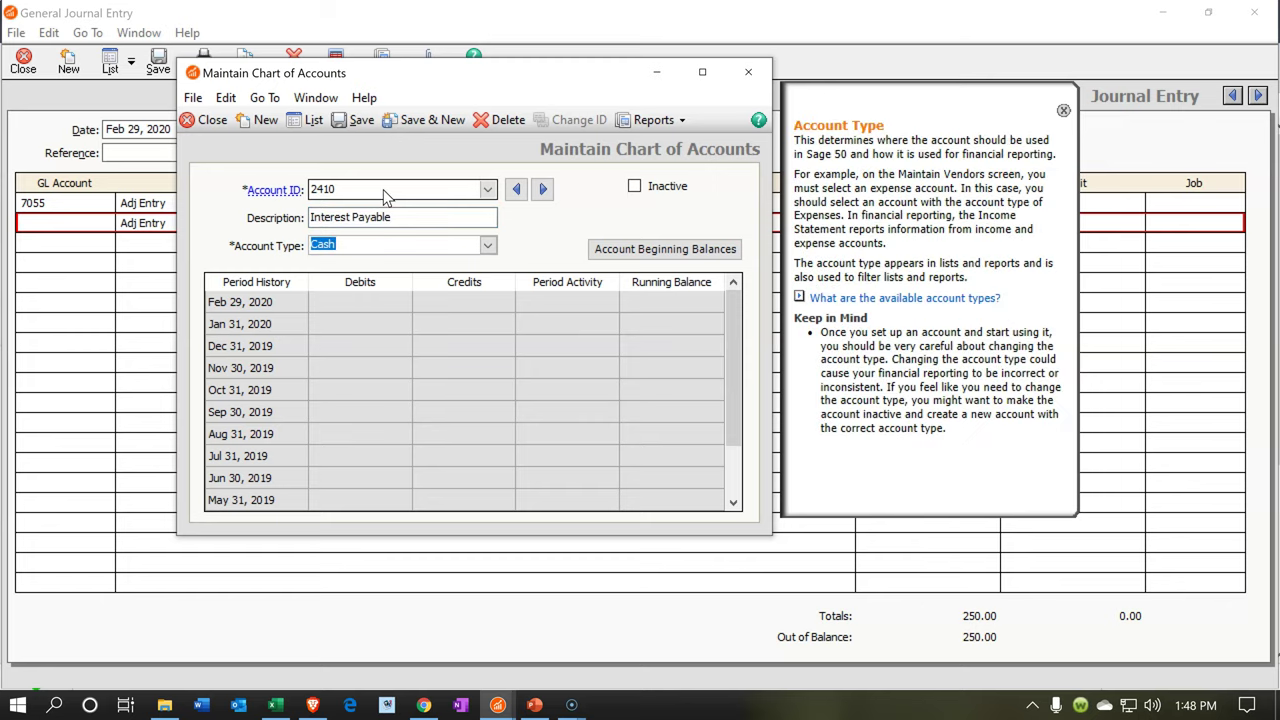
# Set the Interest Payable account's type to Other Current Liabilities, then save the account and return to the journal entry.
pyautogui.click(487, 246)
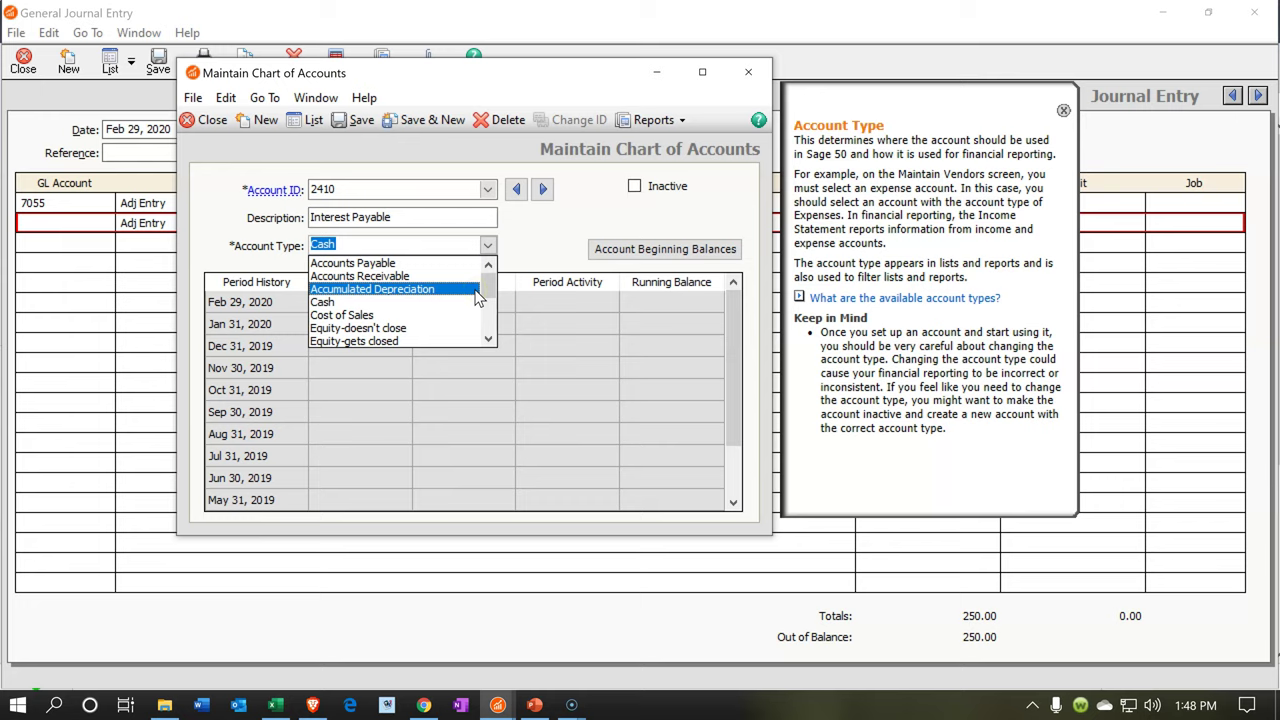
pyautogui.scroll(-1, 477, 297)
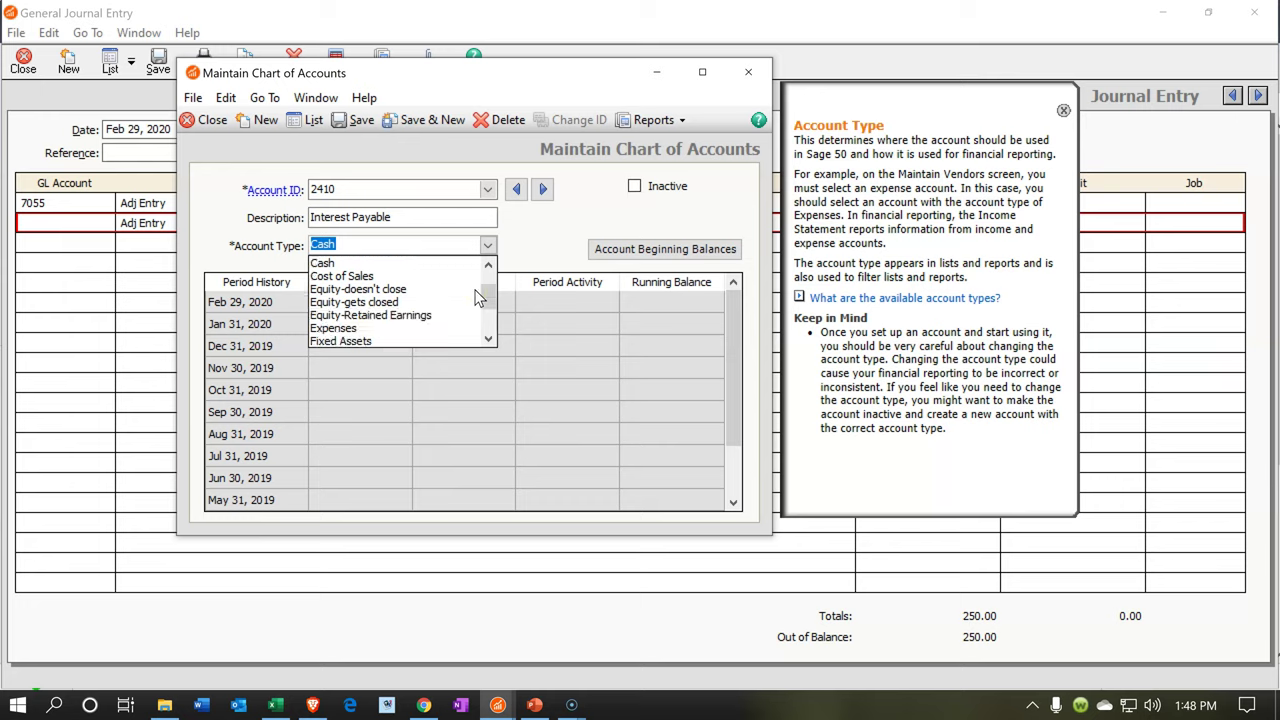
pyautogui.scroll(-2, 477, 297)
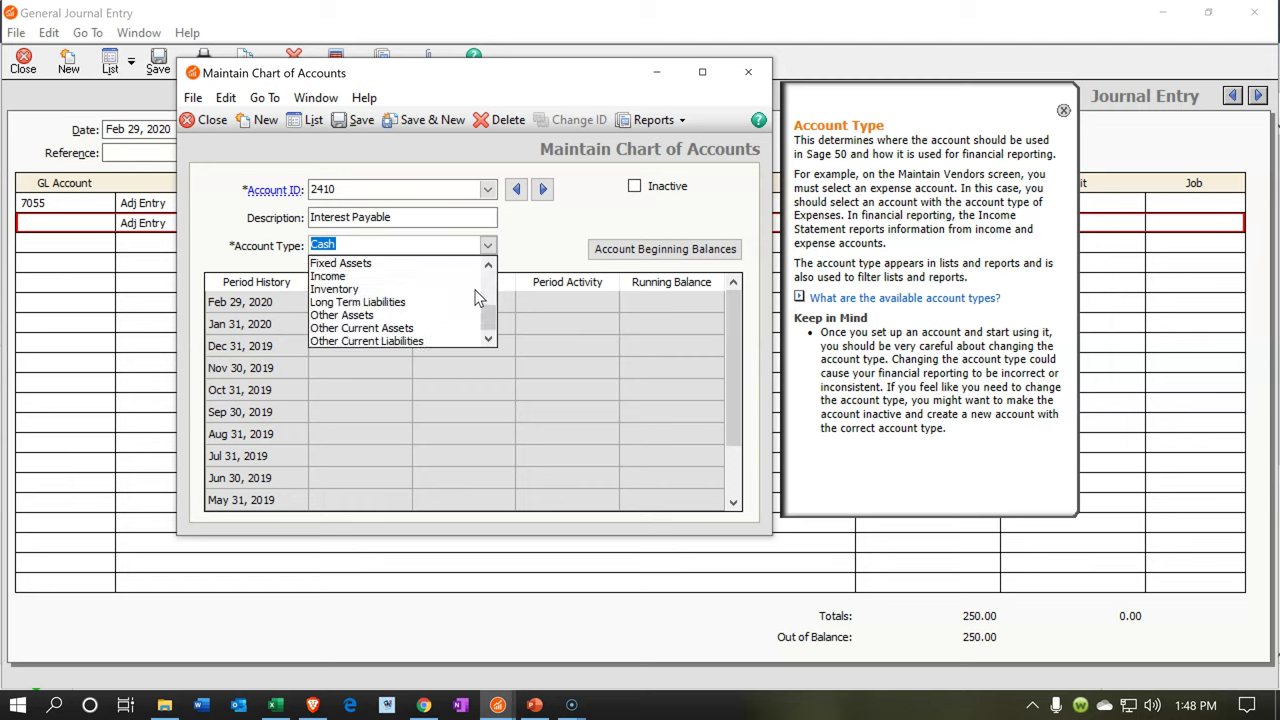
pyautogui.click(371, 341)
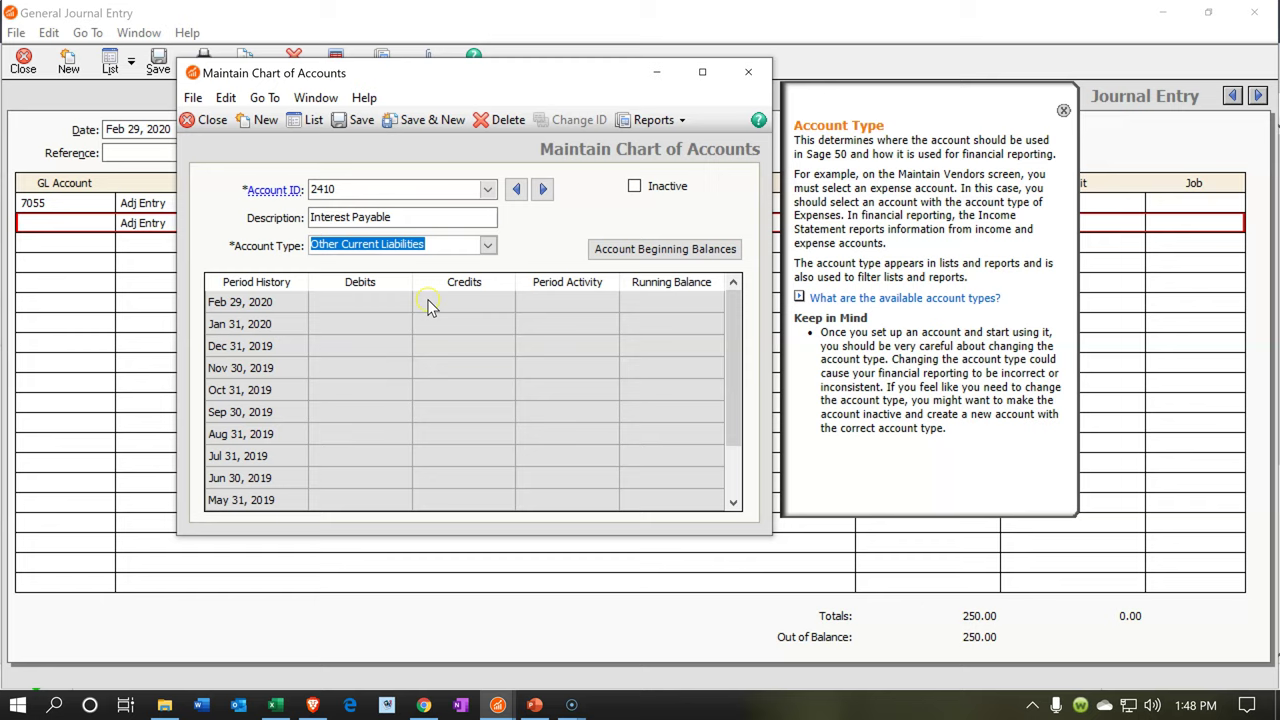
pyautogui.click(350, 120)
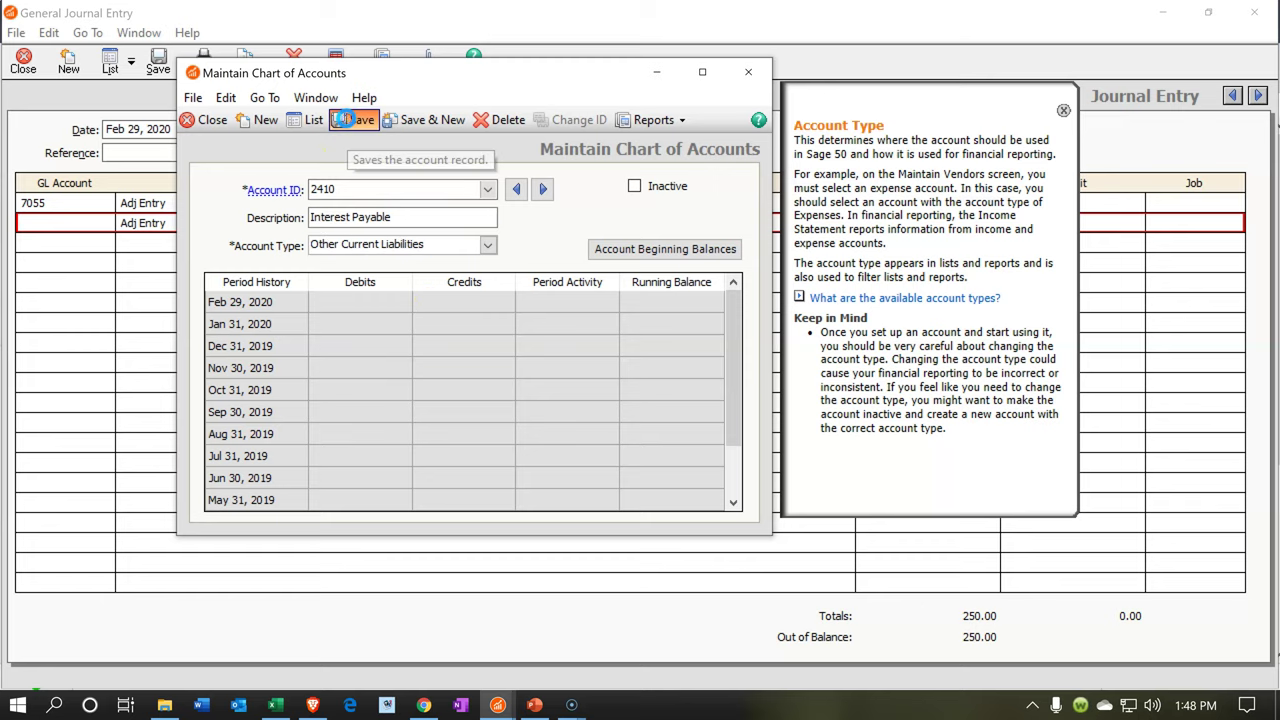
pyautogui.click(749, 77)
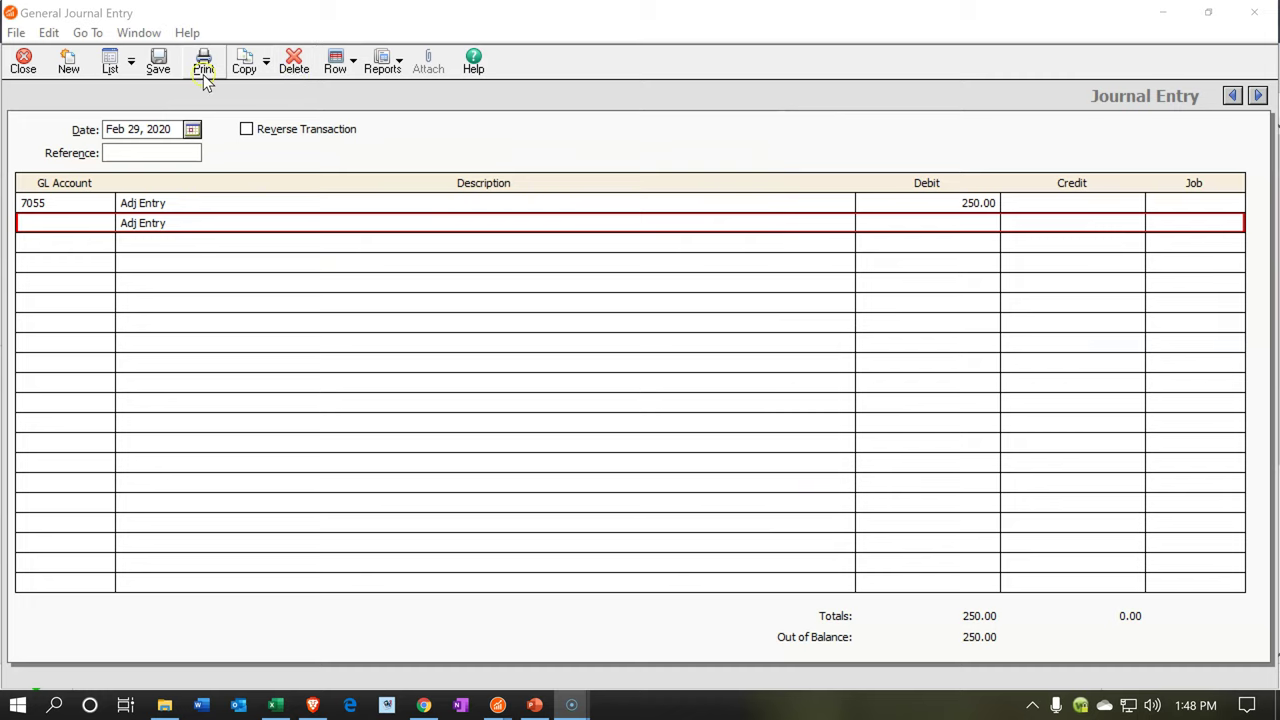
# Assign account 2410 Interest Payable to the second journal line.
pyautogui.click(105, 230)
pyautogui.click(103, 223)
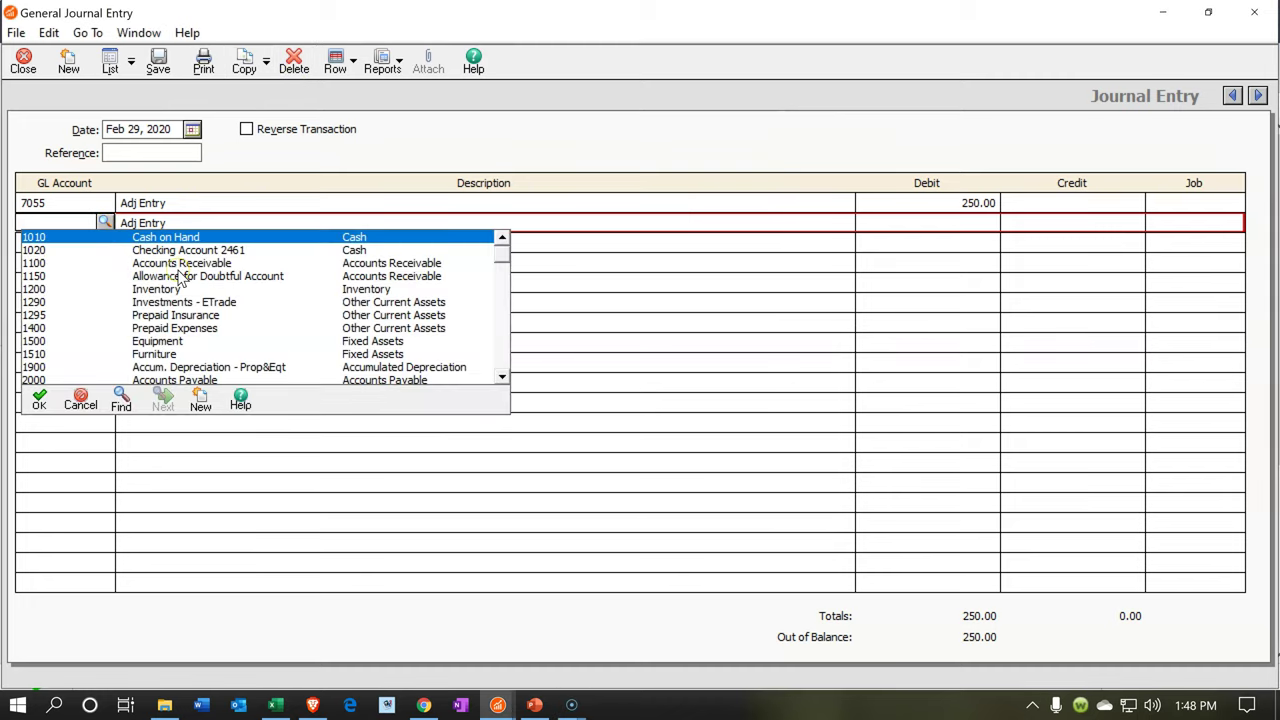
pyautogui.scroll(-3, 180, 277)
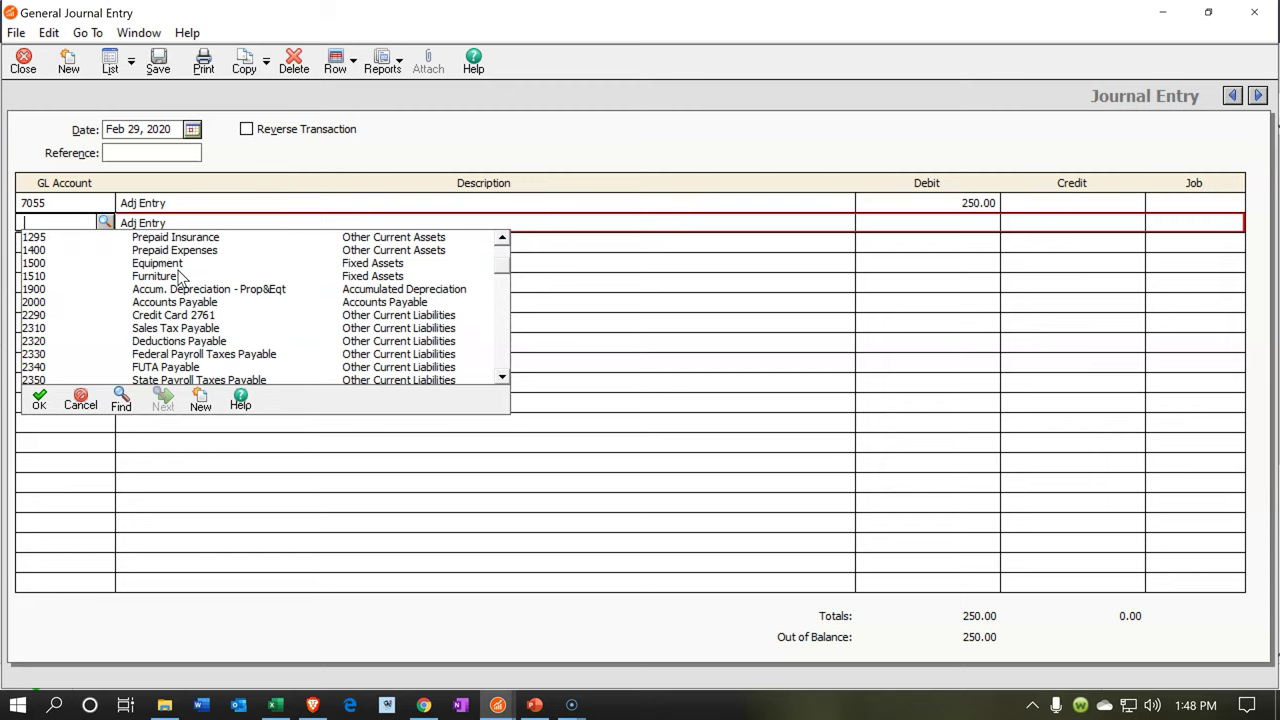
pyautogui.scroll(-2, 180, 277)
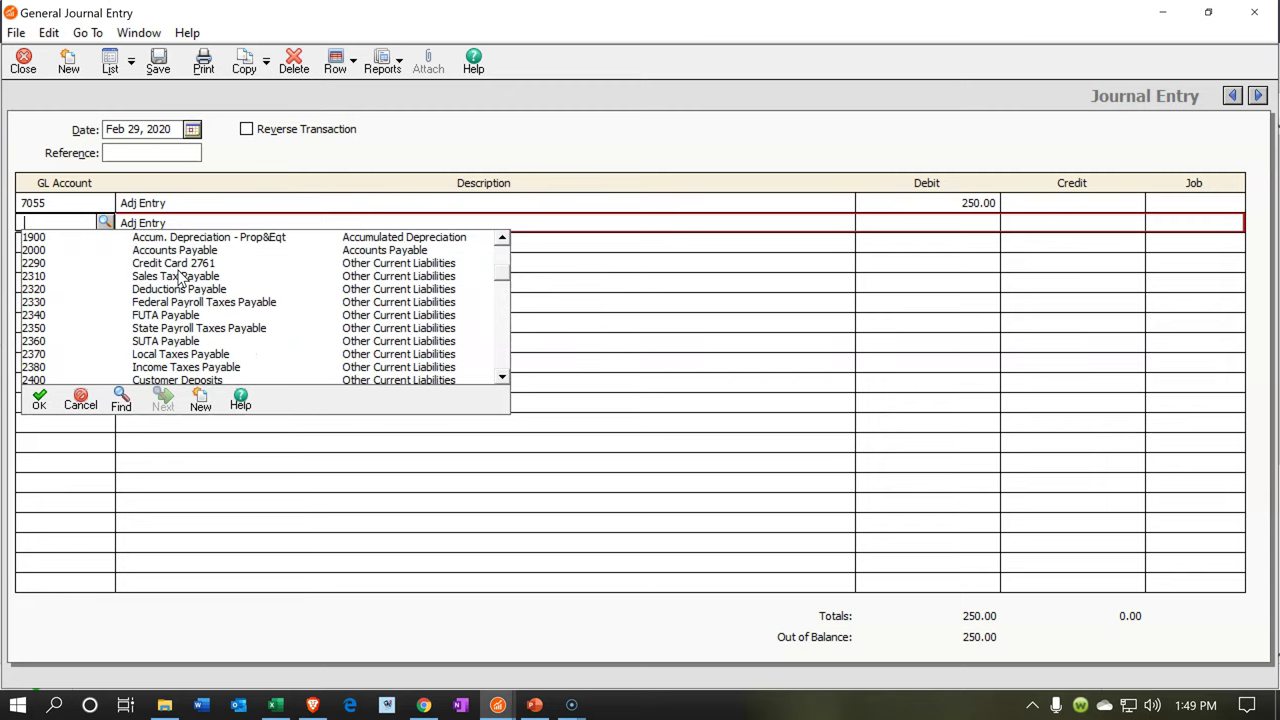
pyautogui.scroll(-1, 180, 277)
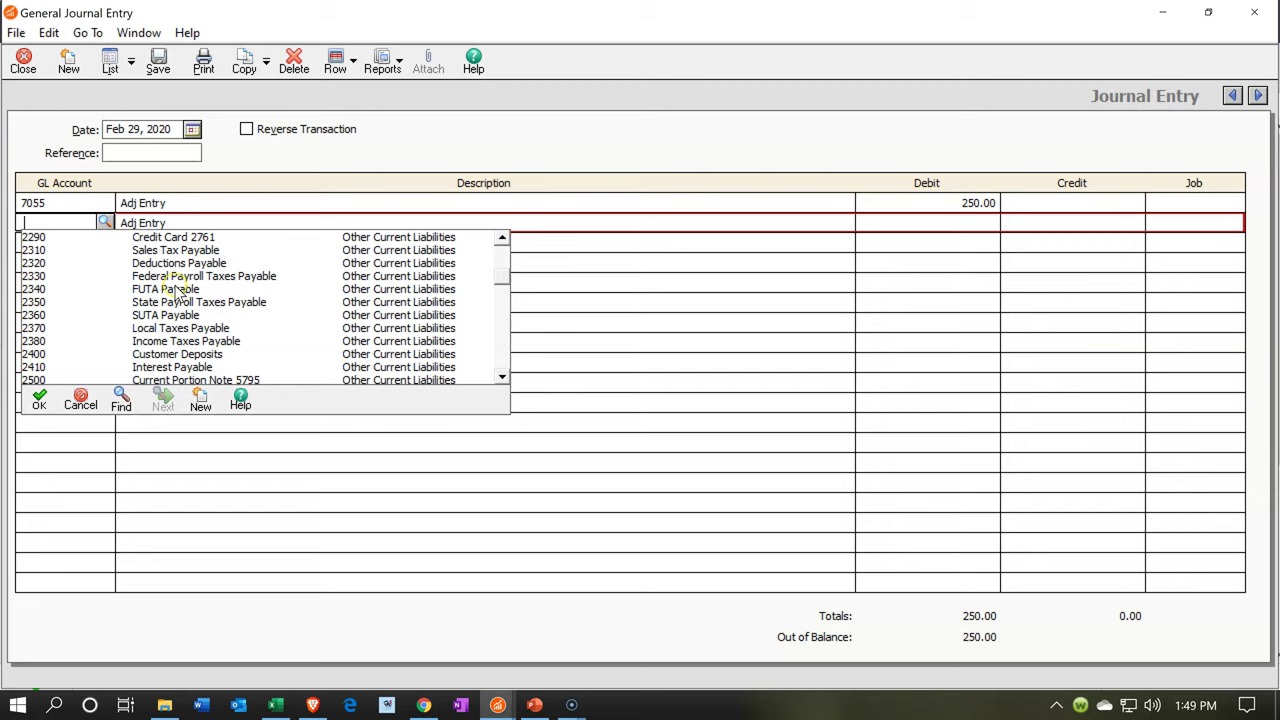
pyautogui.click(170, 367)
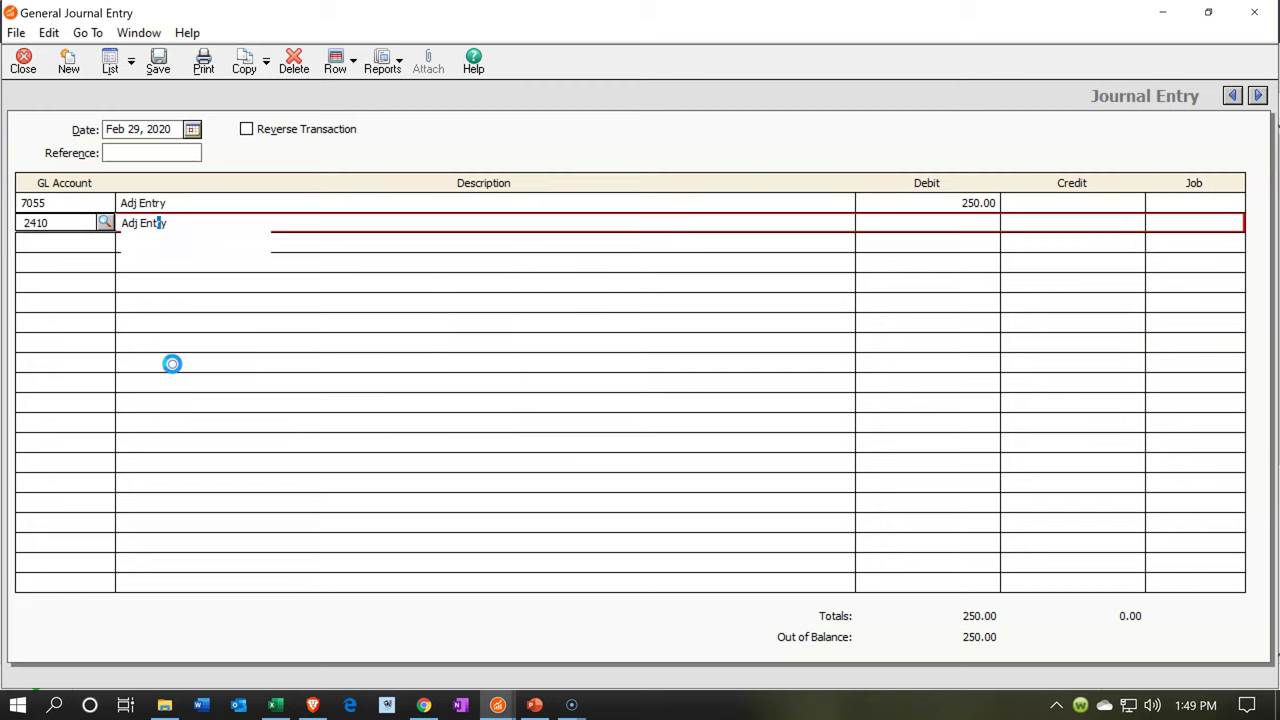
# Credit 250 on the Interest Payable line, then save the journal entry and close the journal entry window.
pyautogui.click(1029, 225)
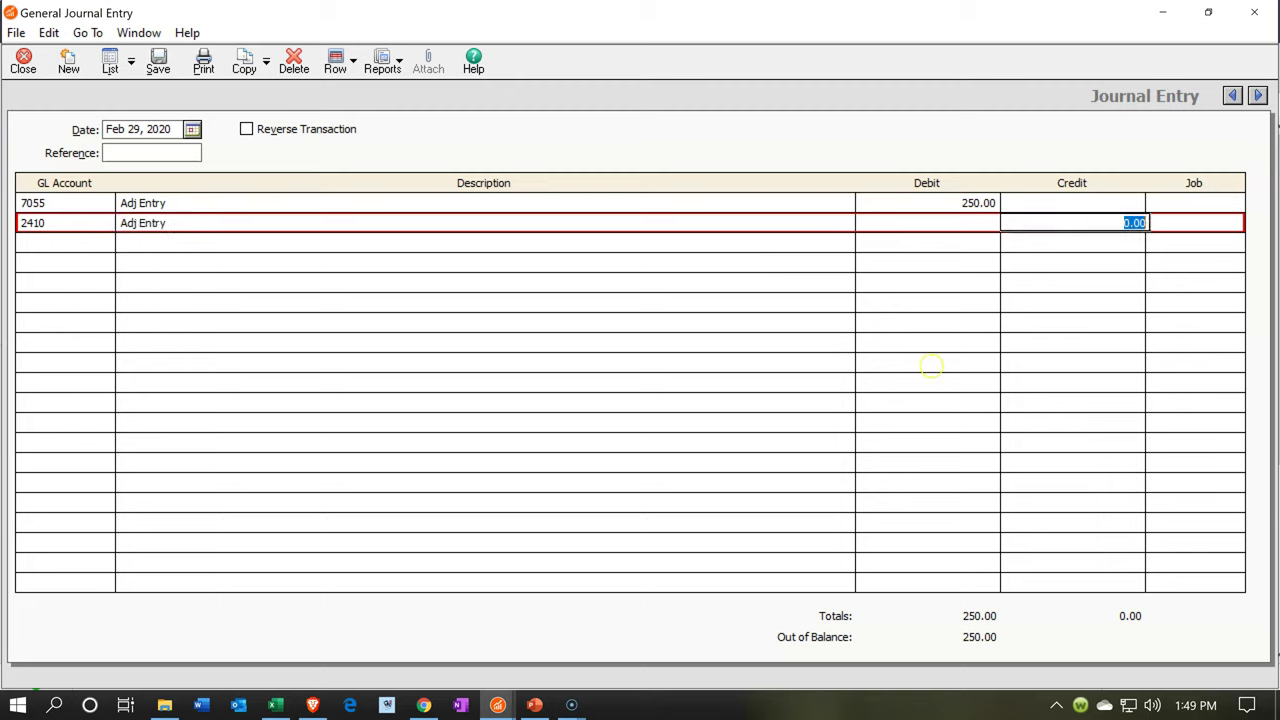
pyautogui.write('250')
pyautogui.press('Tab')
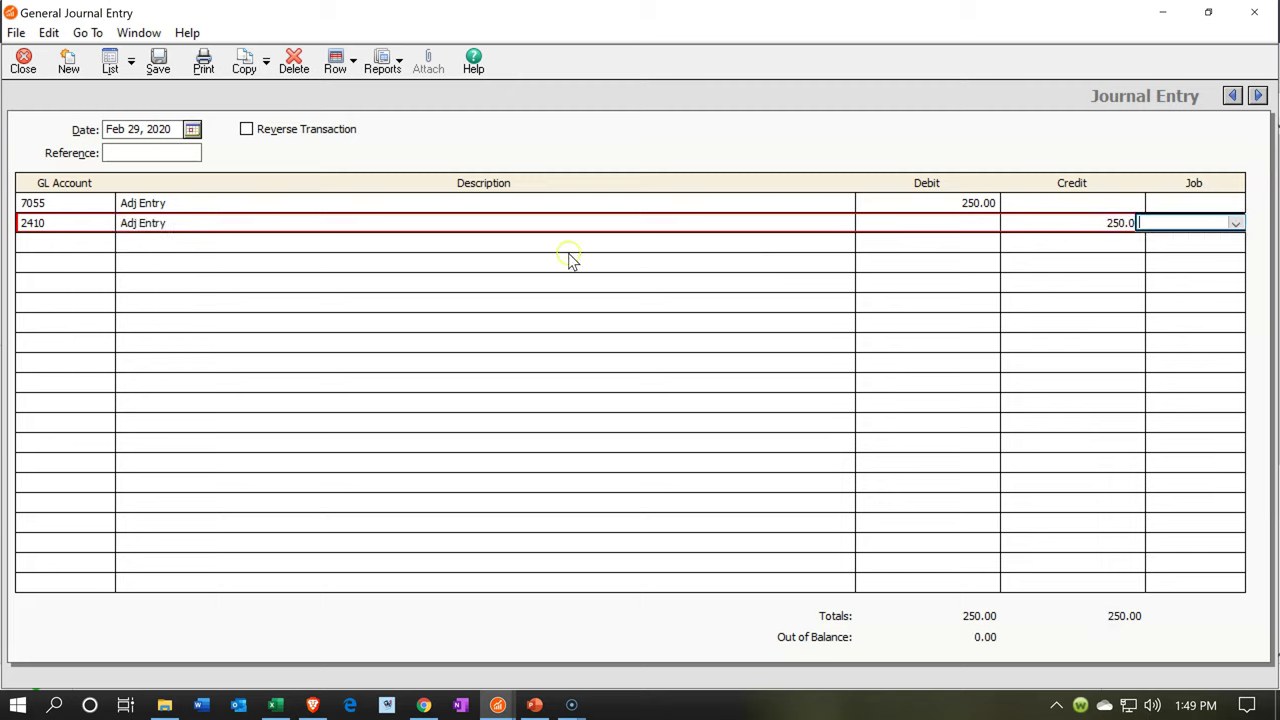
pyautogui.click(158, 62)
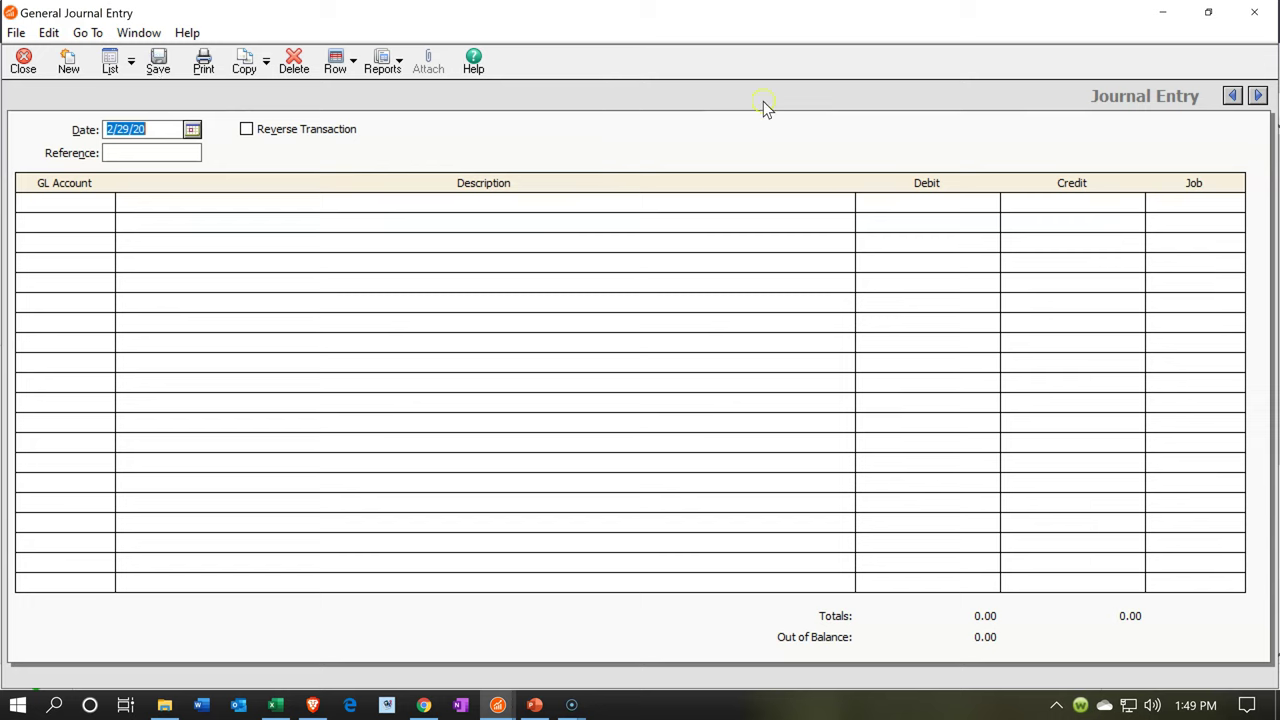
pyautogui.click(1254, 12)
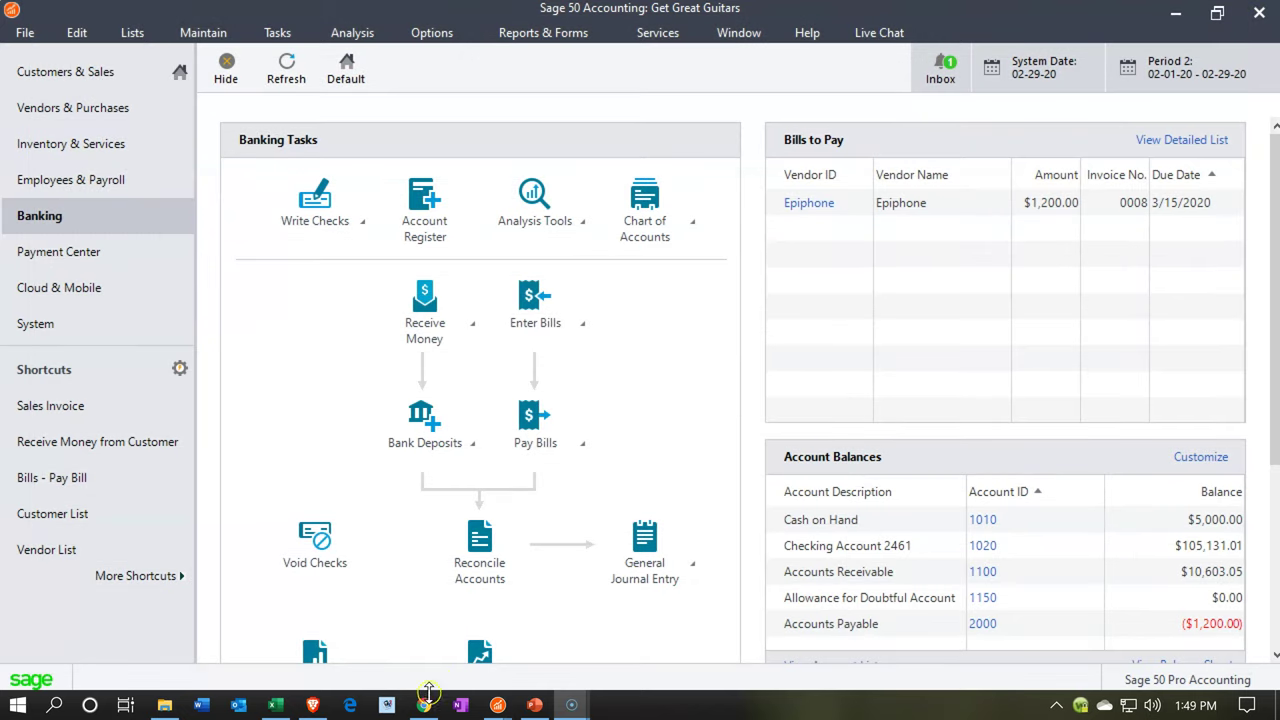
# Check the Interest Payable balance under current liabilities on the open balance sheet, then minimize the report.
pyautogui.moveTo(498, 703)
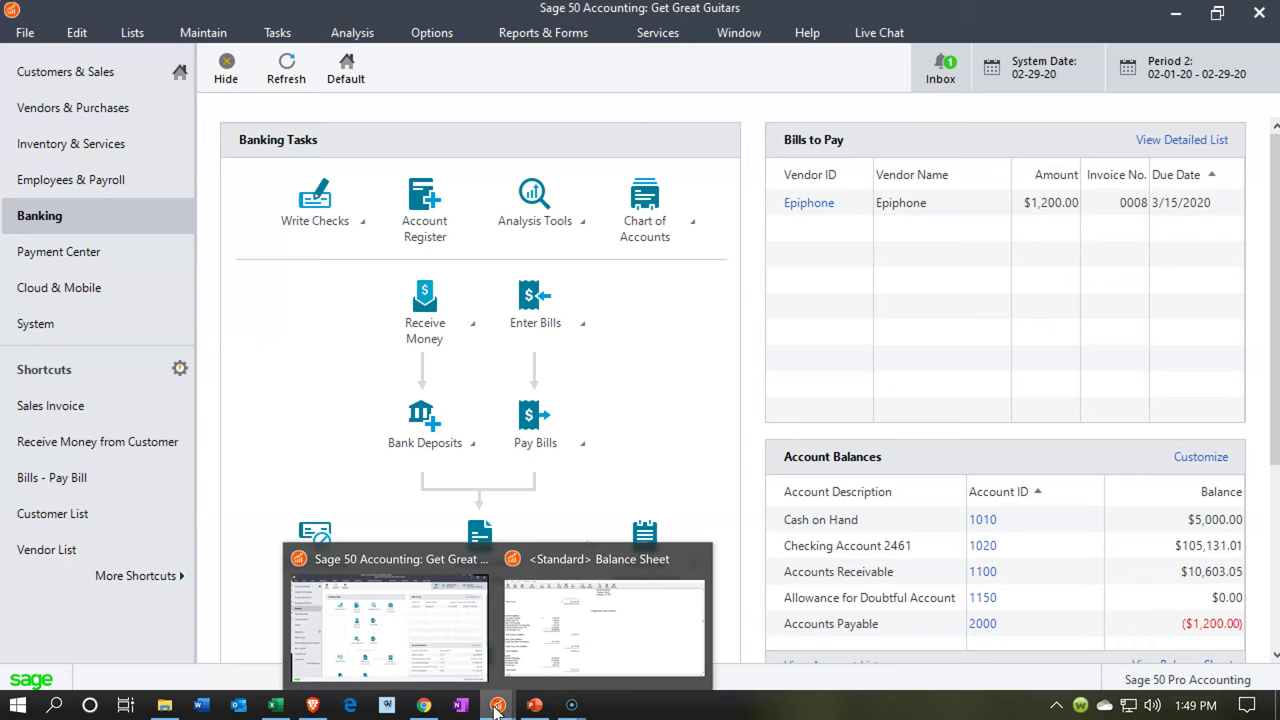
pyautogui.click(571, 664)
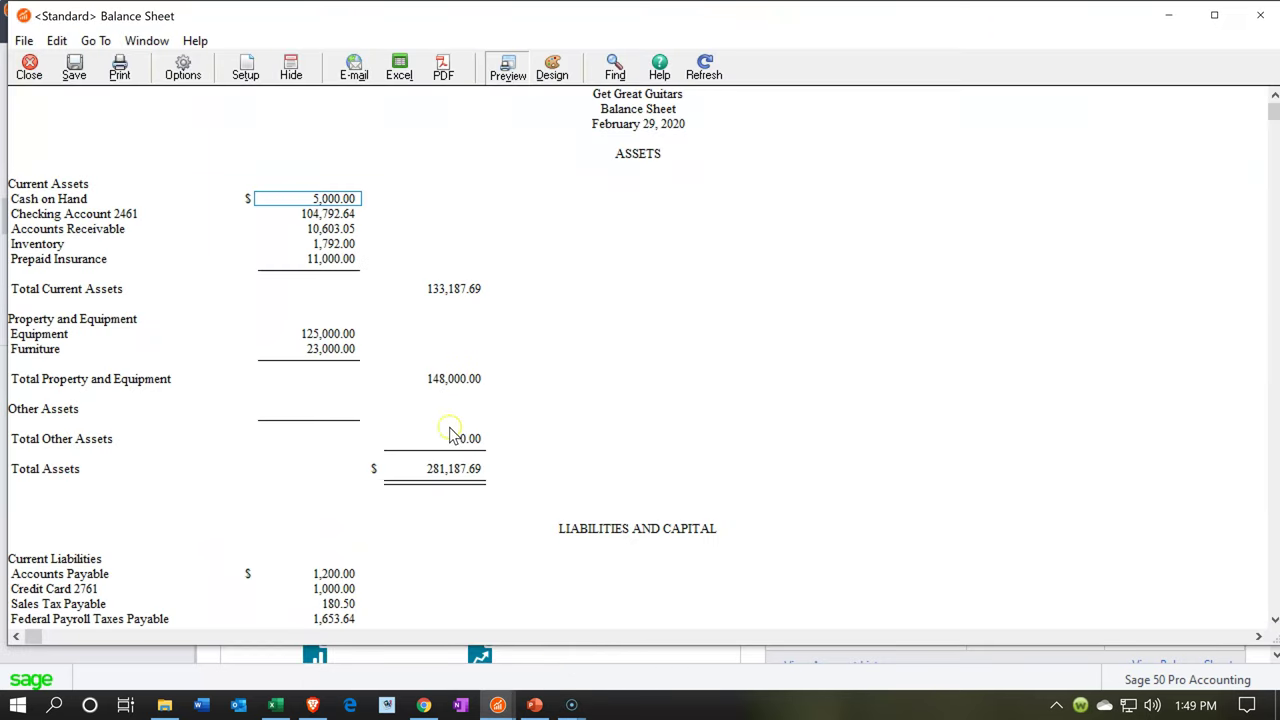
pyautogui.scroll(-2, 435, 411)
pyautogui.scroll(-2, 435, 411)
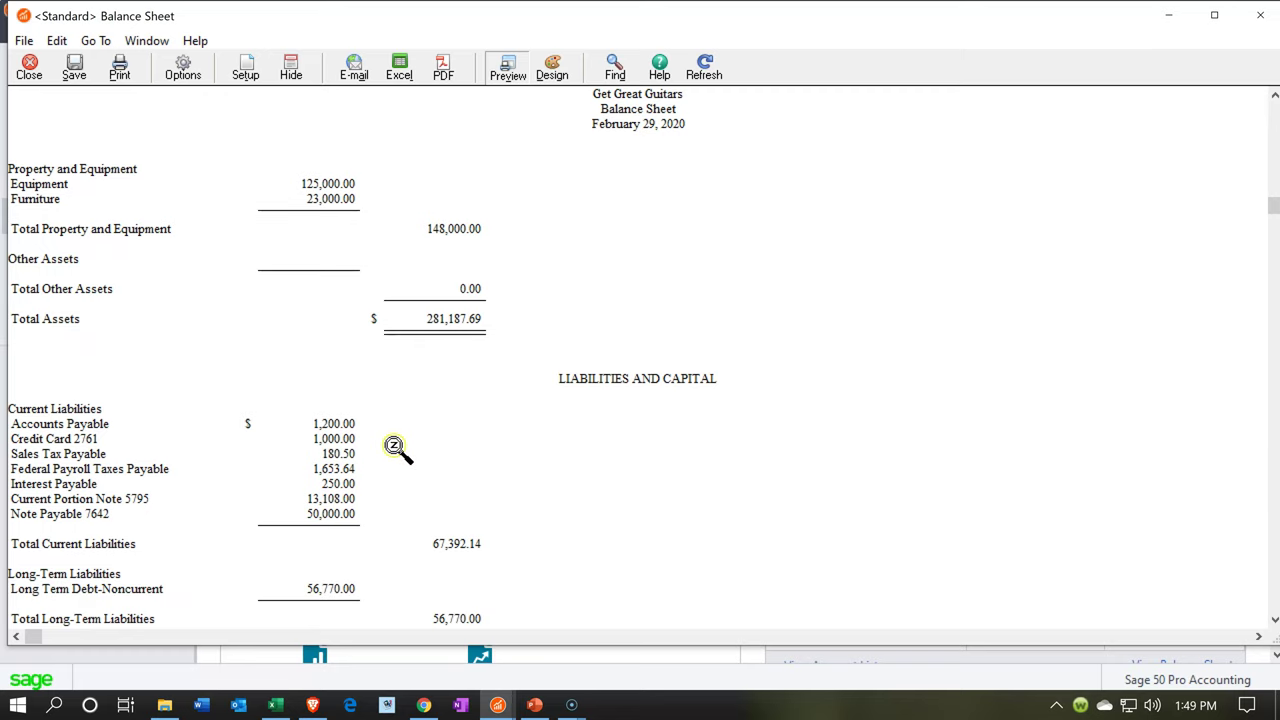
pyautogui.click(345, 485)
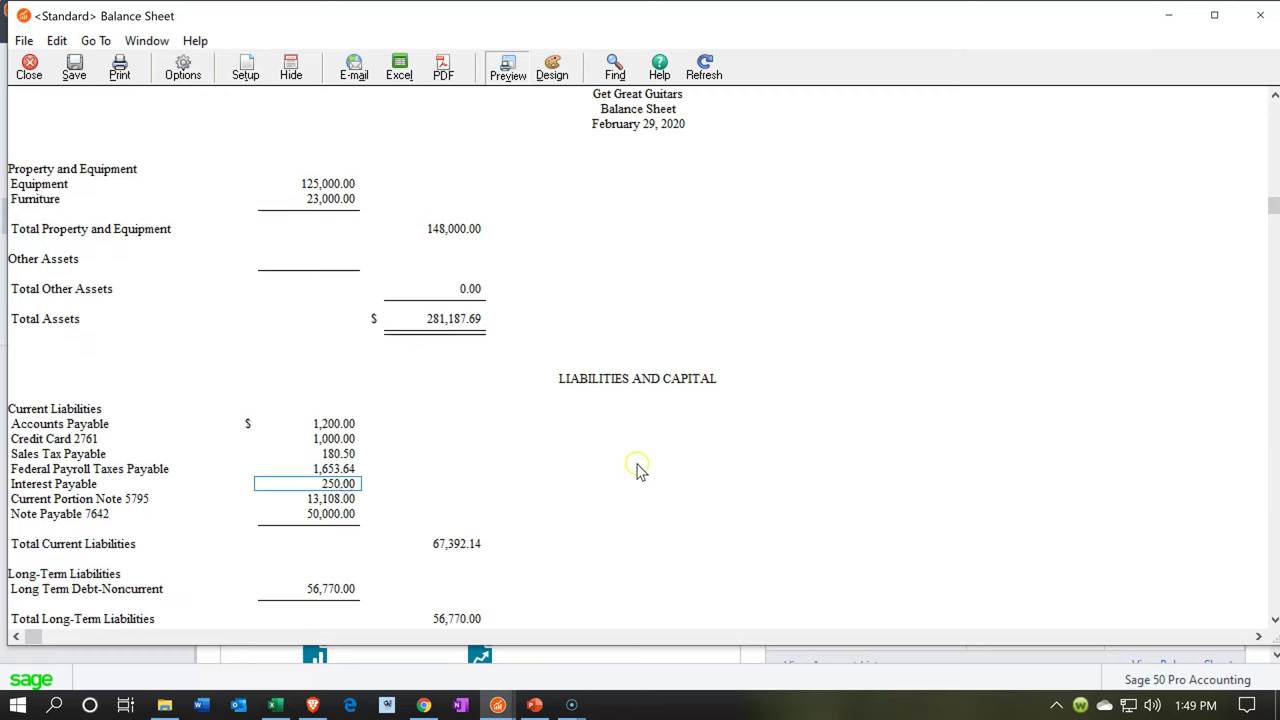
pyautogui.click(1166, 17)
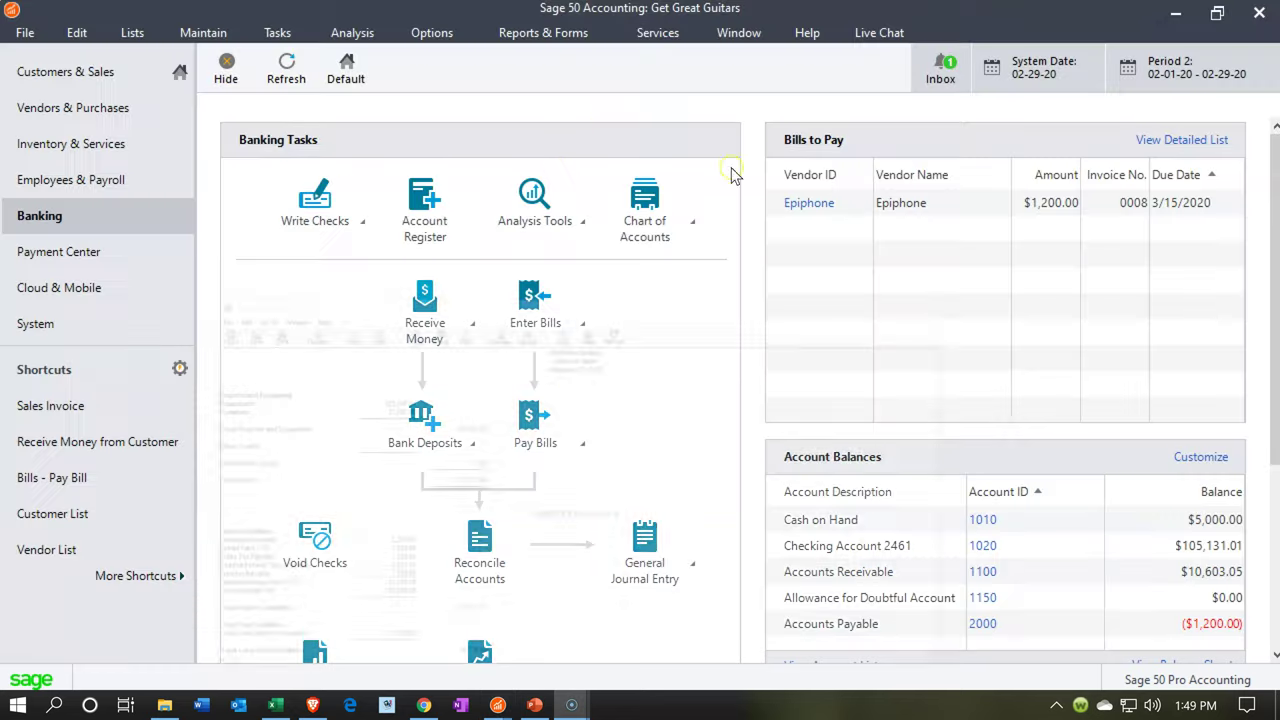
# Display the standard income statement for the current period with zero amounts and page numbers turned off.
pyautogui.click(552, 40)
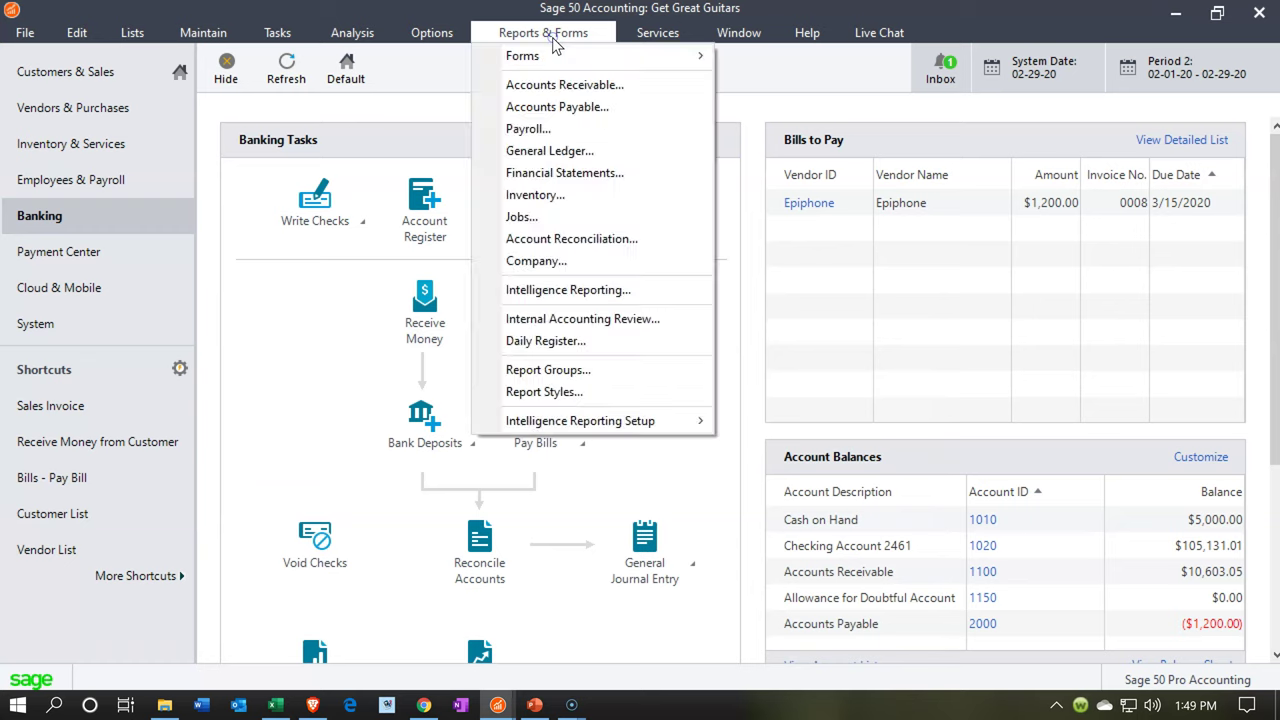
pyautogui.click(552, 173)
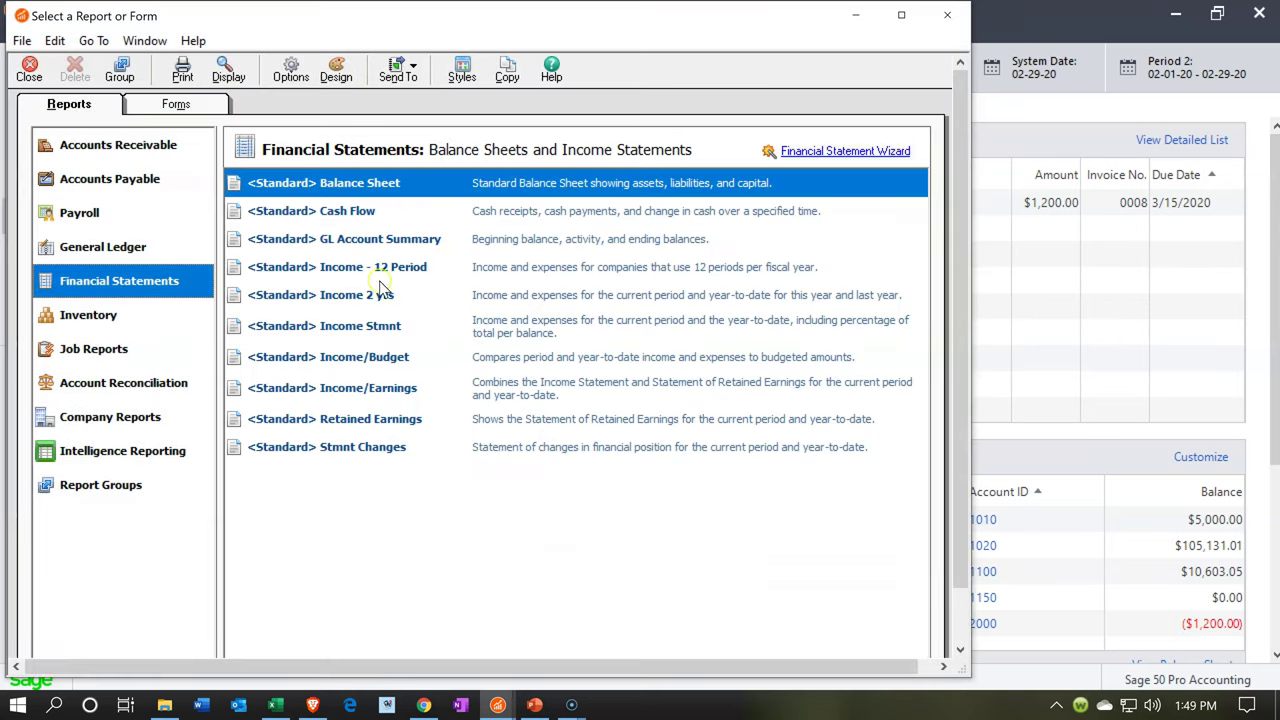
pyautogui.click(366, 330)
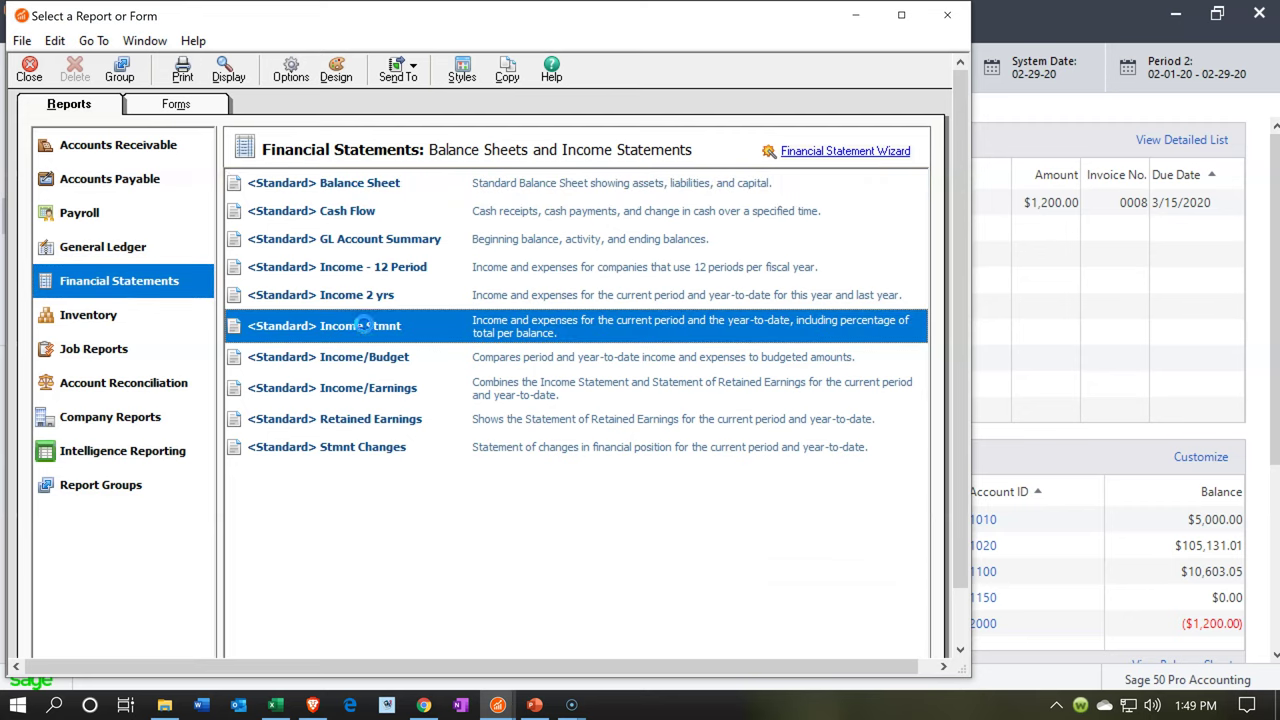
pyautogui.doubleClick(364, 321)
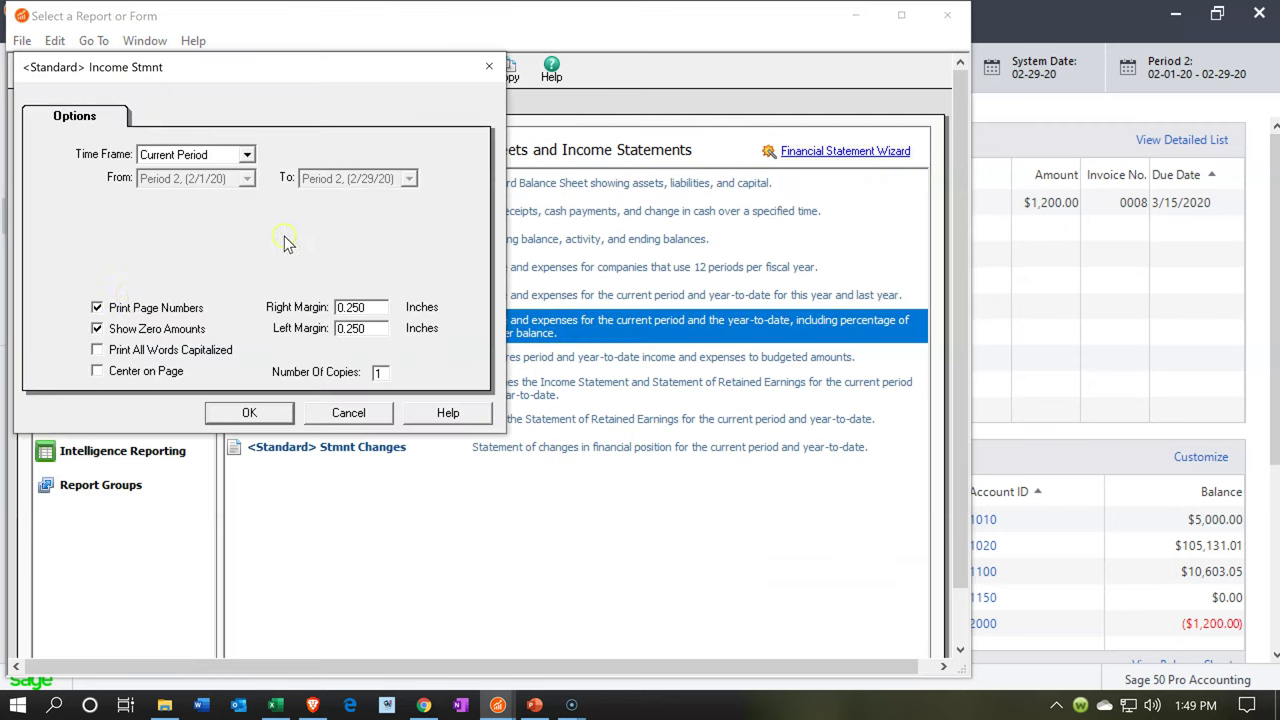
pyautogui.click(97, 330)
pyautogui.click(97, 308)
pyautogui.click(251, 414)
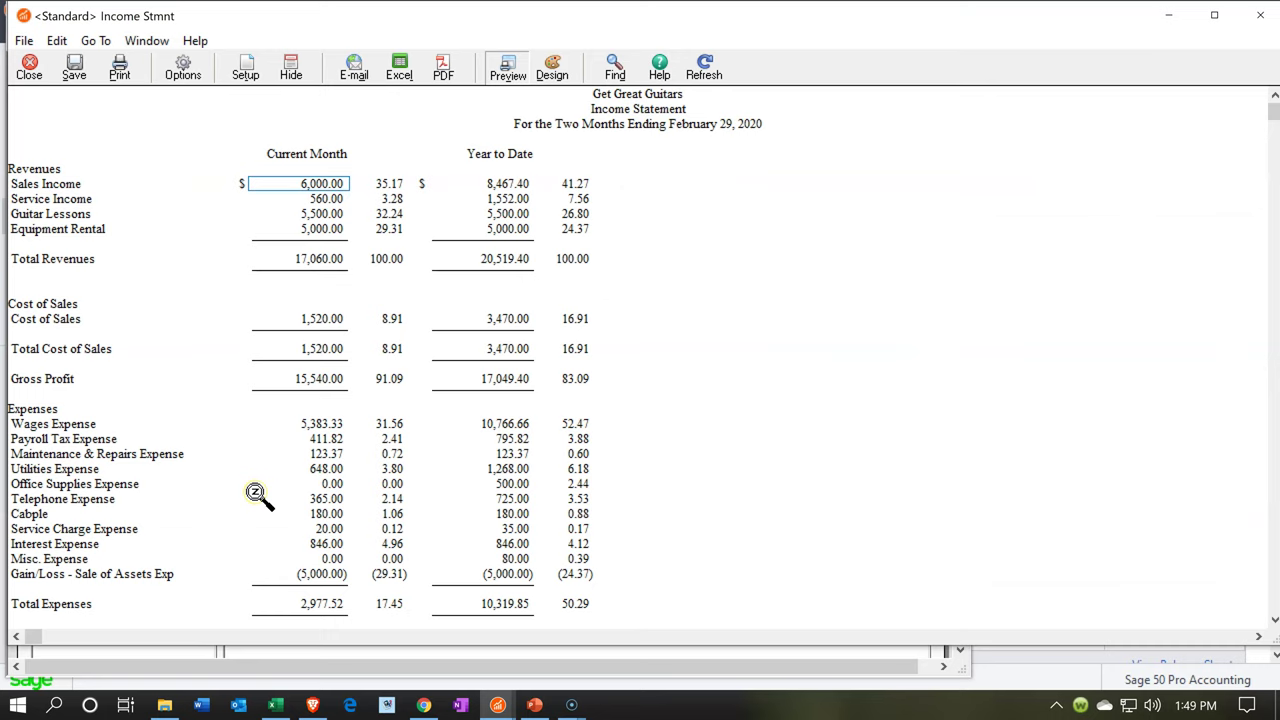
# Examine the current-month Interest Expense on the income statement and its general ledger detail, including the adjusting entry, then close the ledger.
pyautogui.scroll(-2, 257, 496)
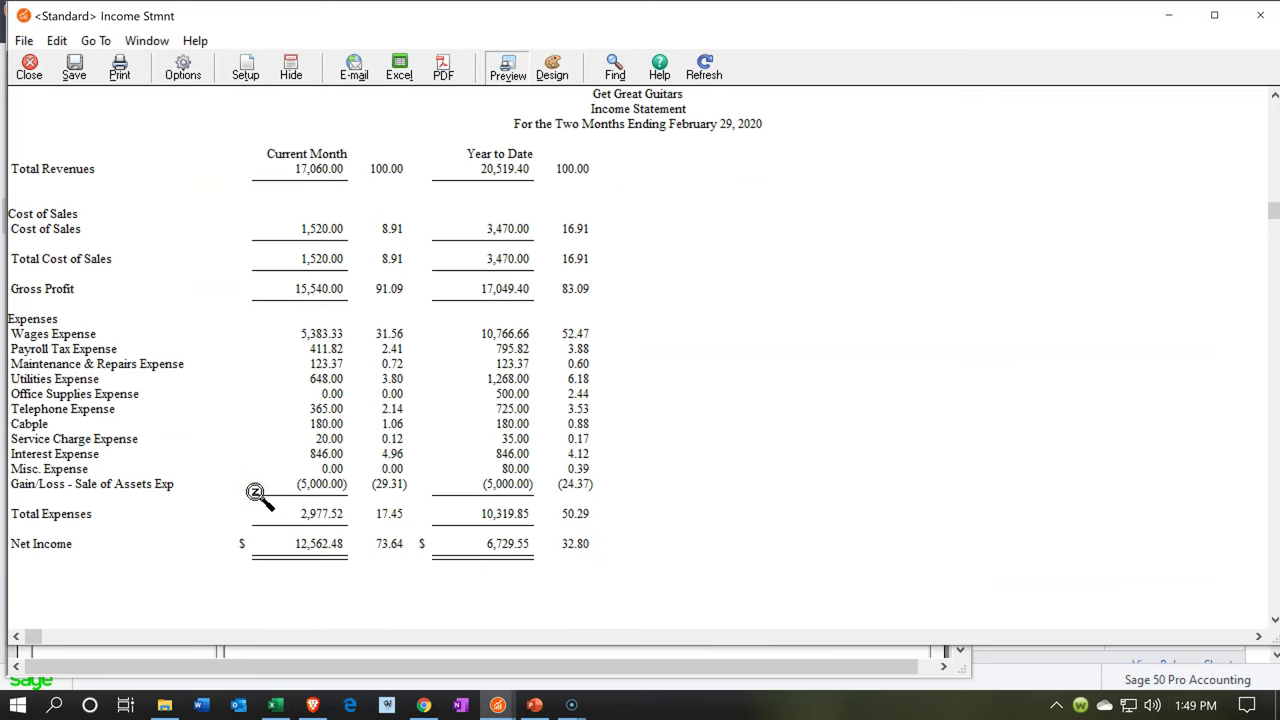
pyautogui.click(320, 455)
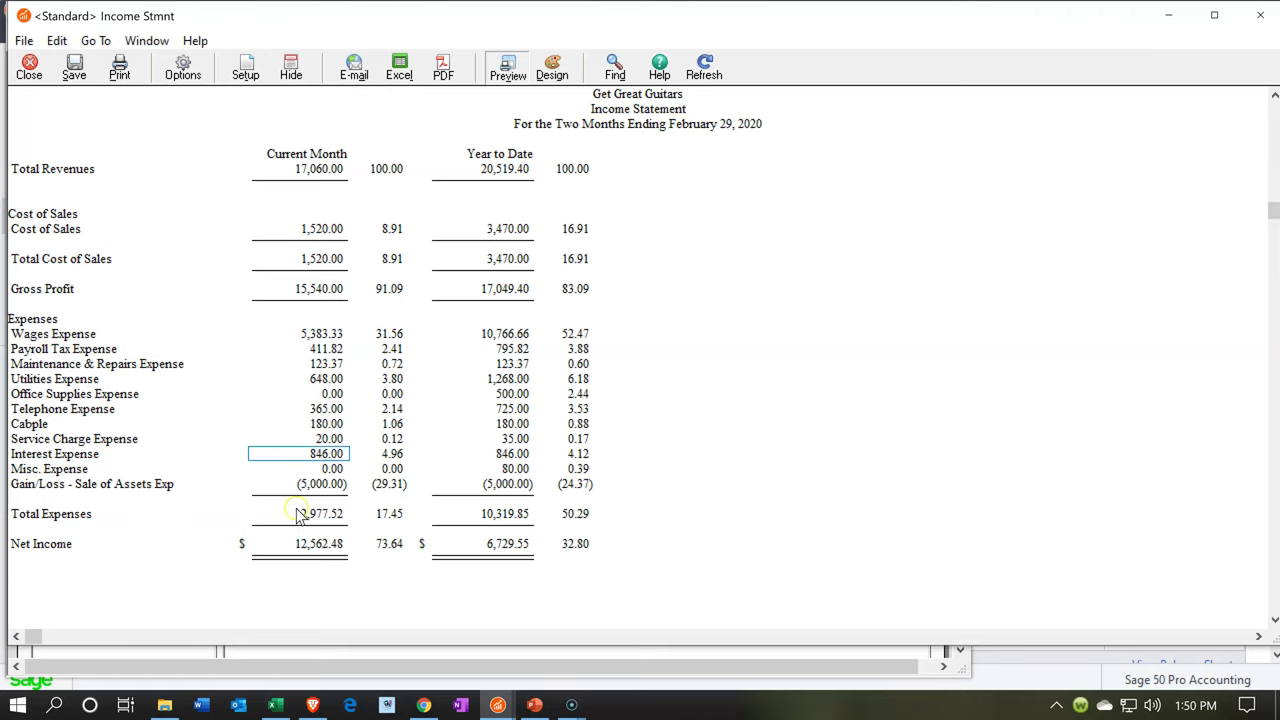
pyautogui.doubleClick(300, 458)
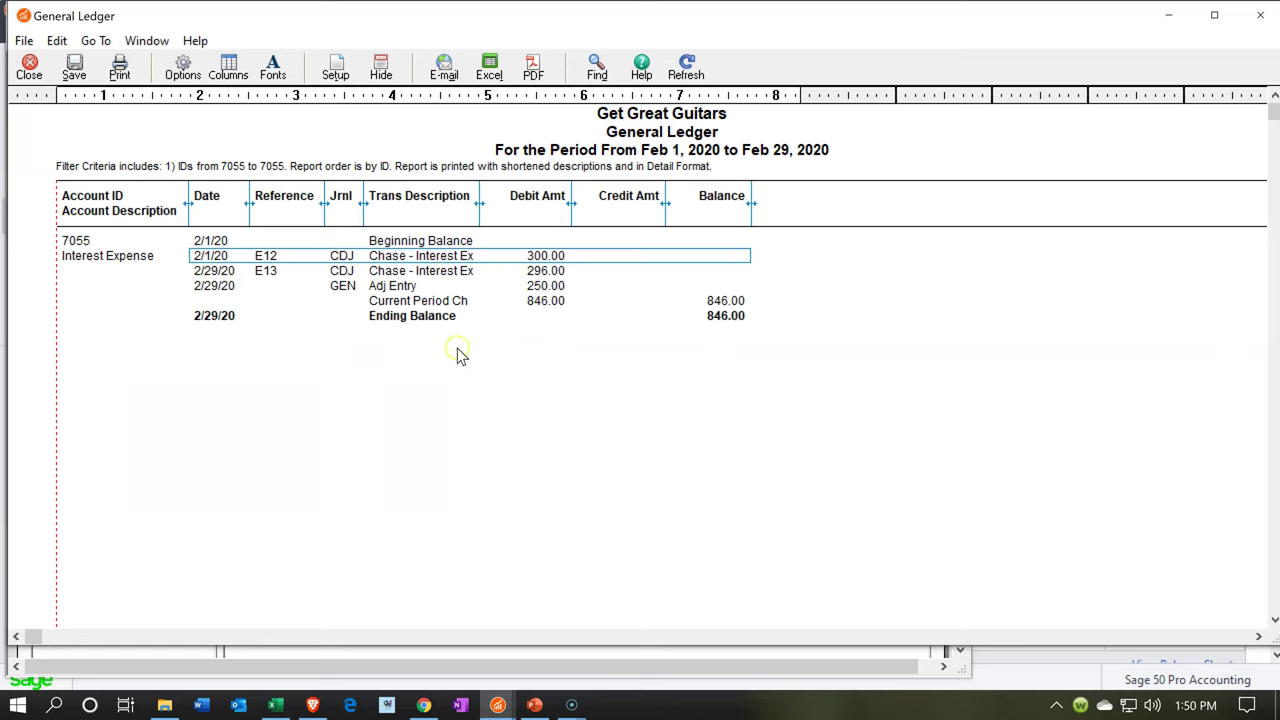
pyautogui.click(514, 284)
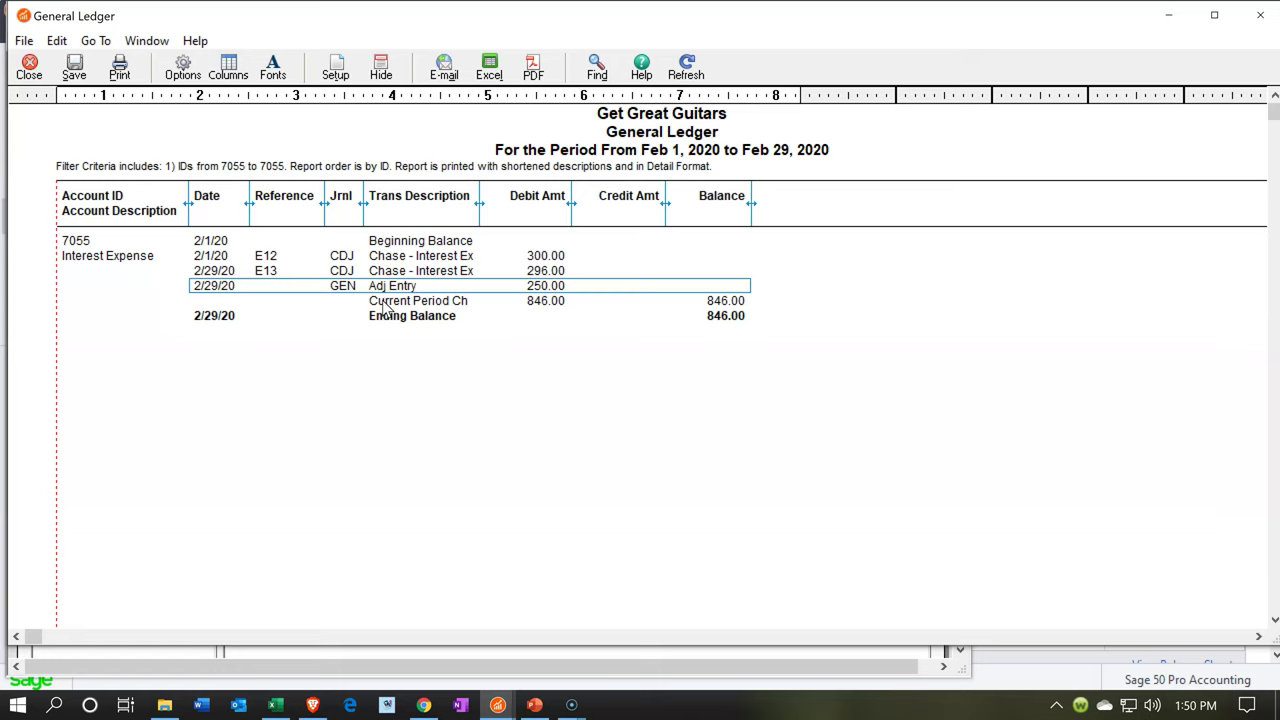
pyautogui.click(1260, 15)
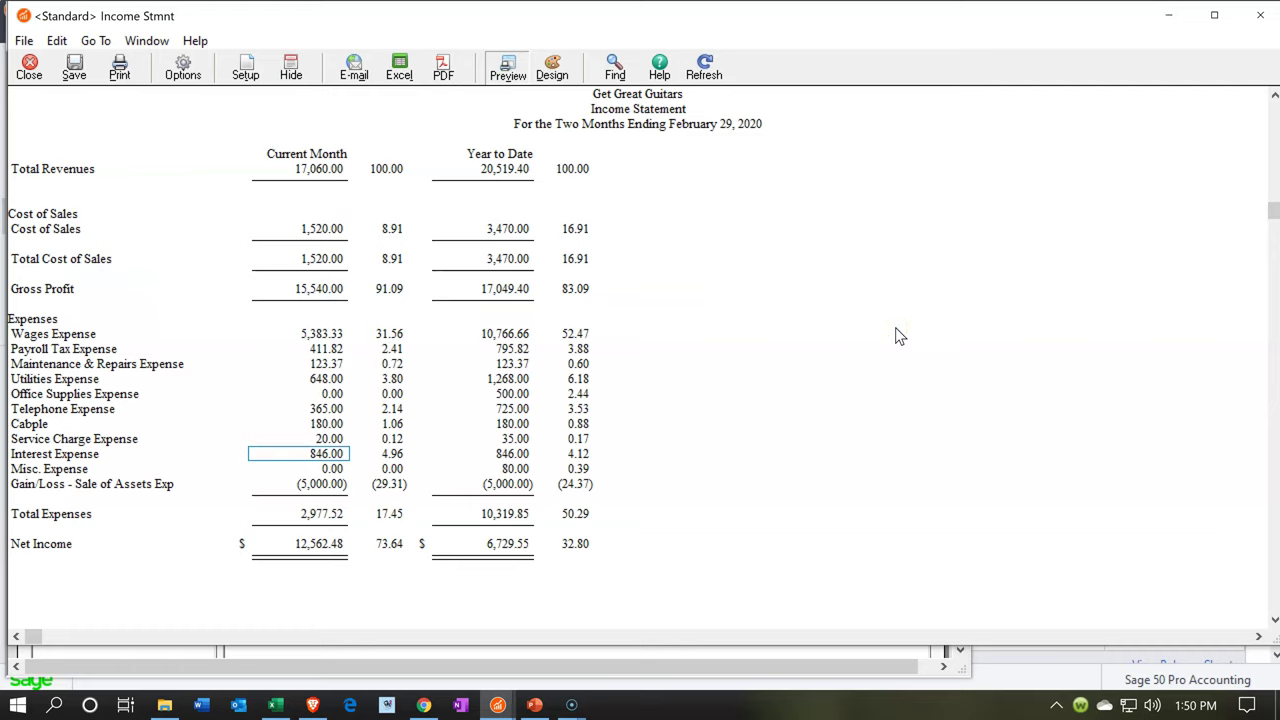